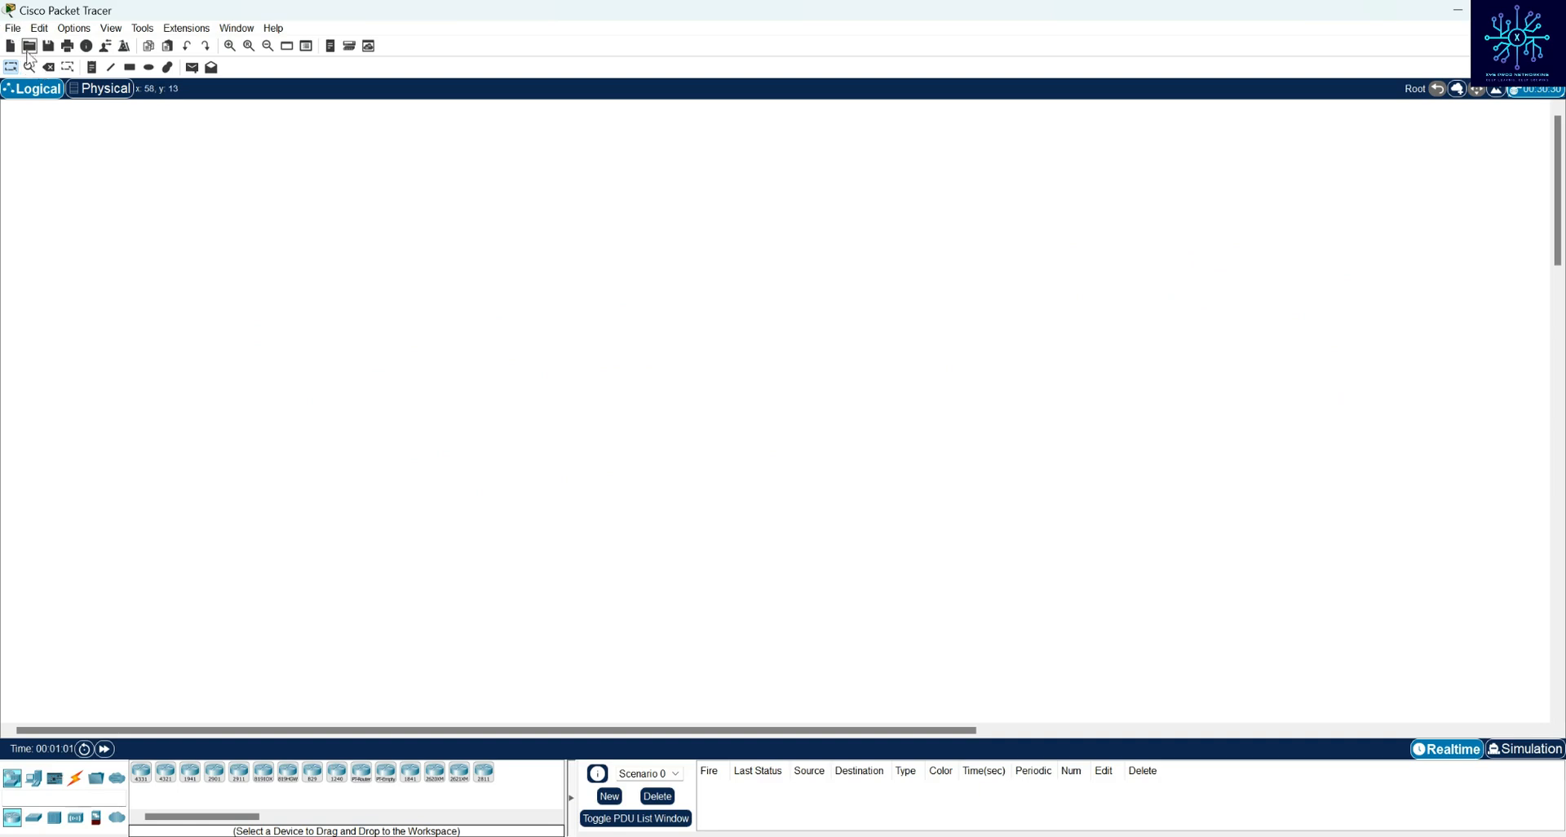
# Open the saved network file TelNet Sur Sw Cisco By Xys Prod Ntwkg.pkt
pyautogui.click(13, 28)
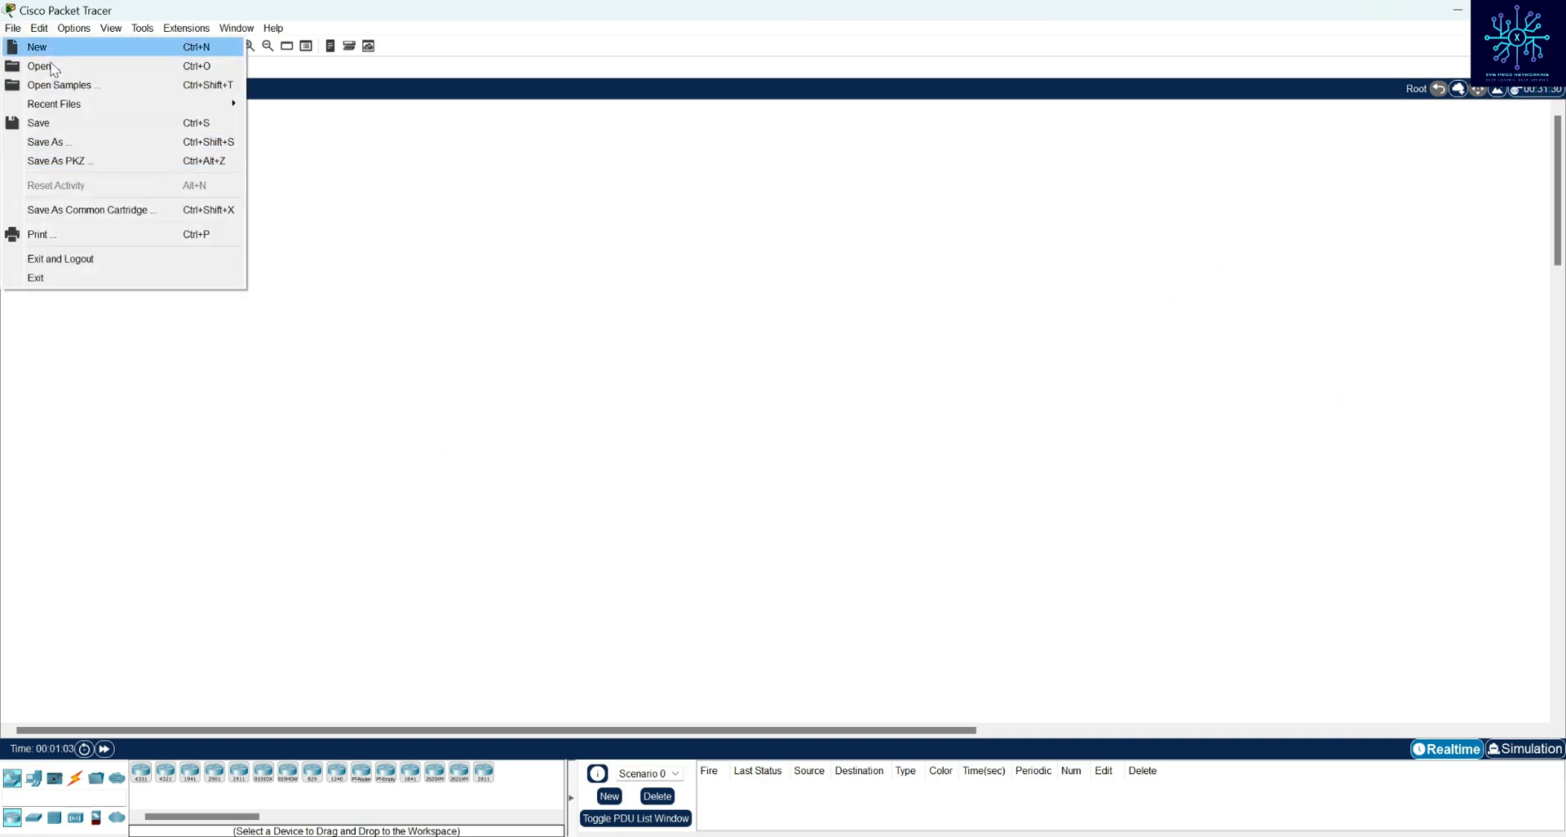
pyautogui.click(94, 65)
pyautogui.click(272, 209)
pyautogui.click(624, 426)
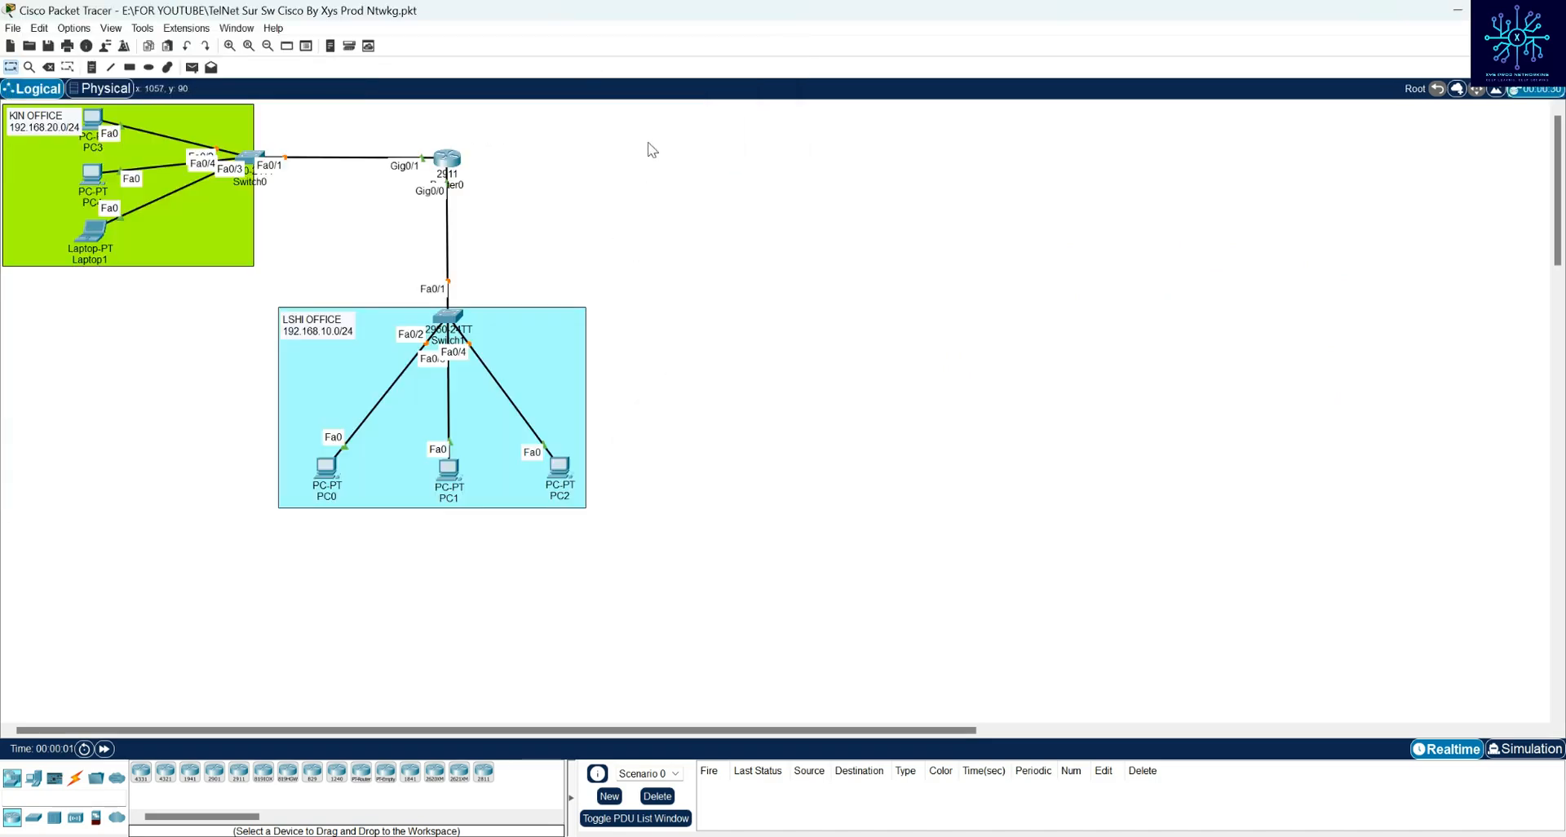
# Open the command prompt of Laptop1 in the KIN OFFICE network
pyautogui.moveTo(642, 110); pyautogui.dragTo(3, 629)
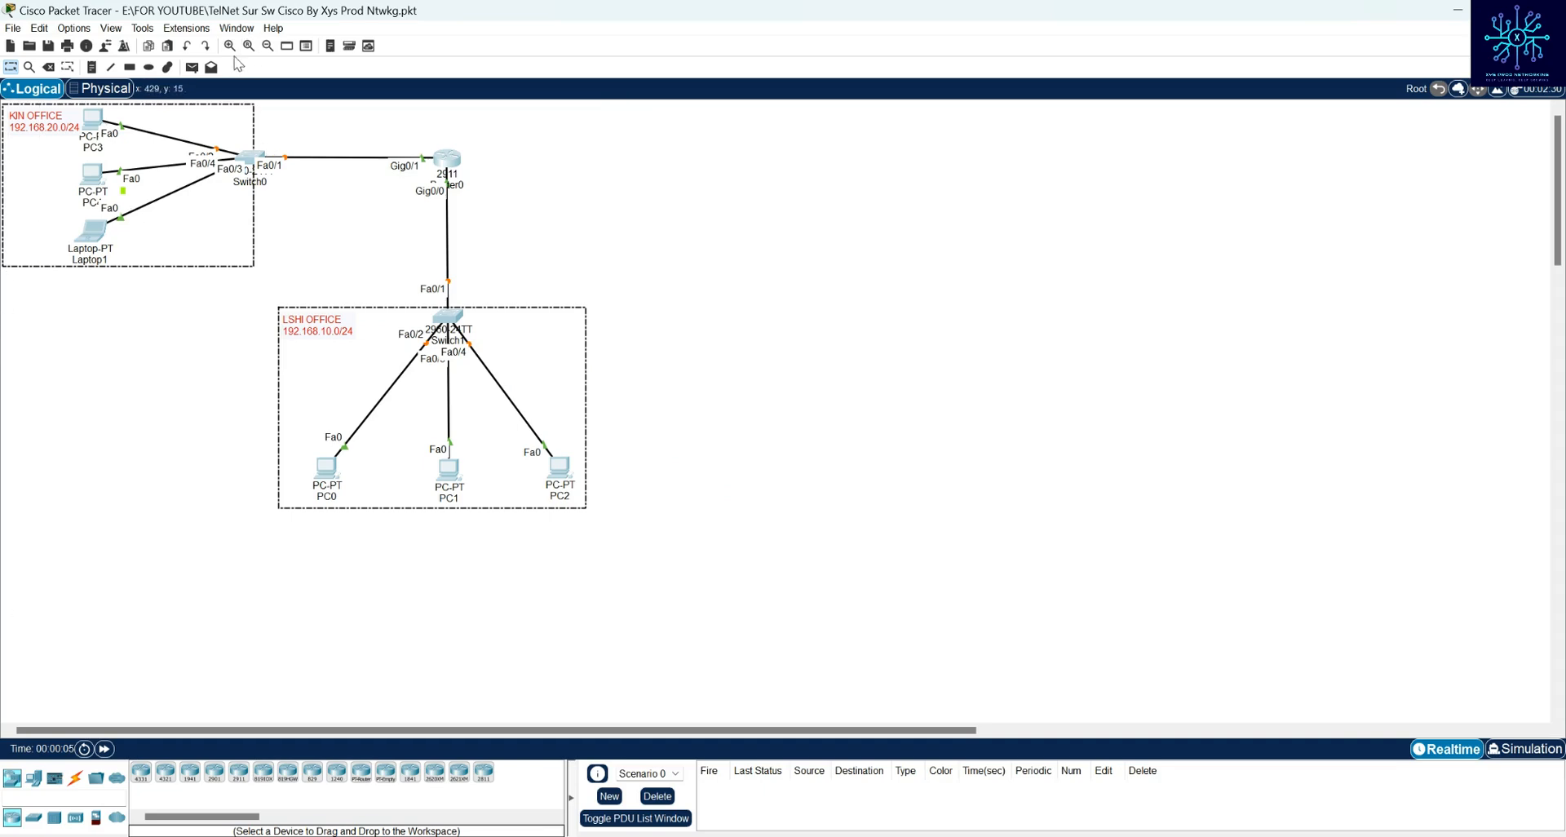
pyautogui.click(230, 46)
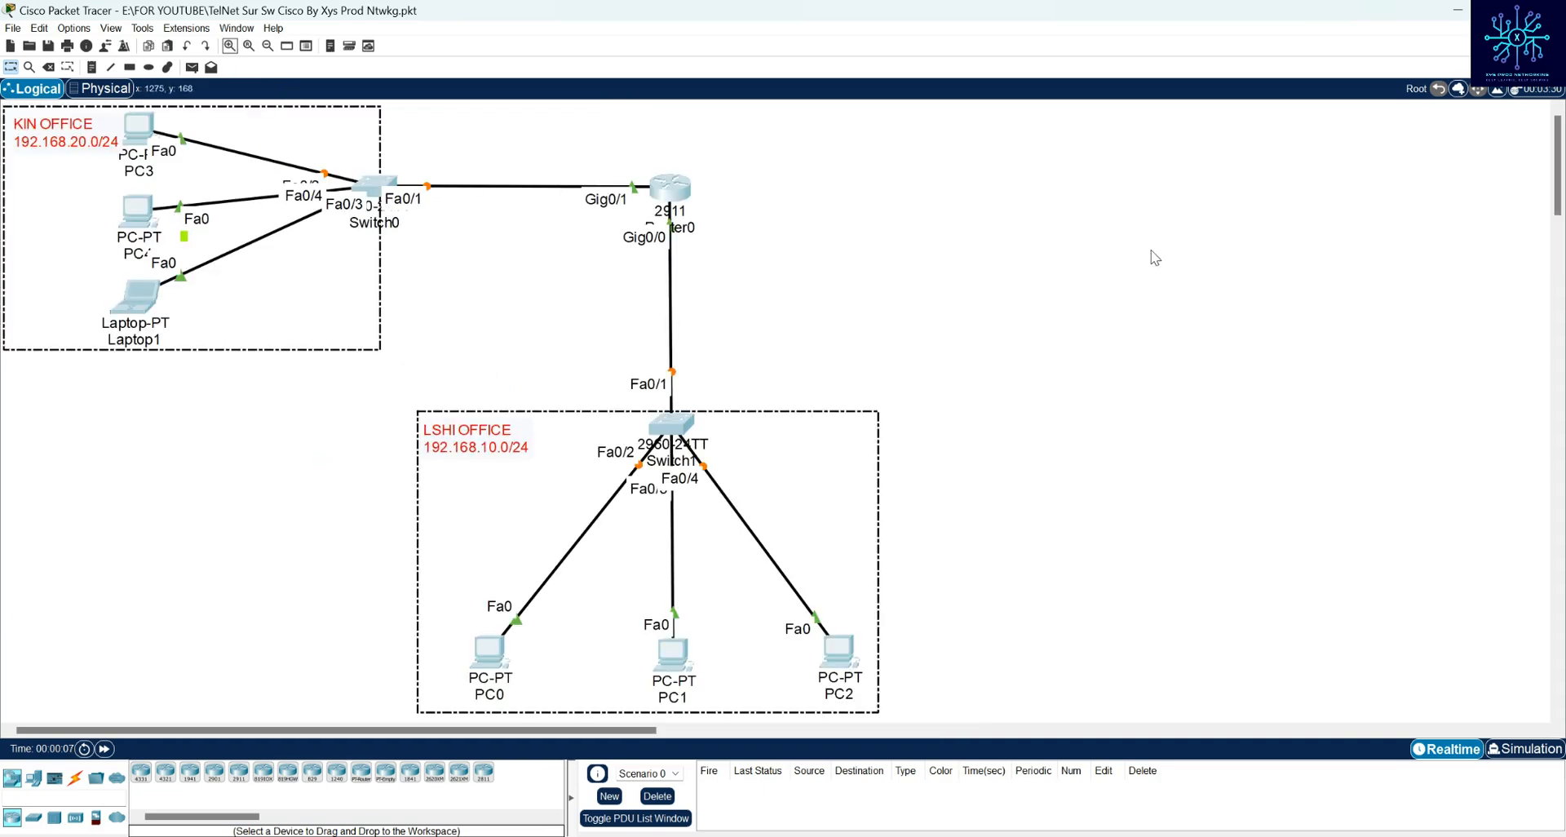
pyautogui.click(1037, 261)
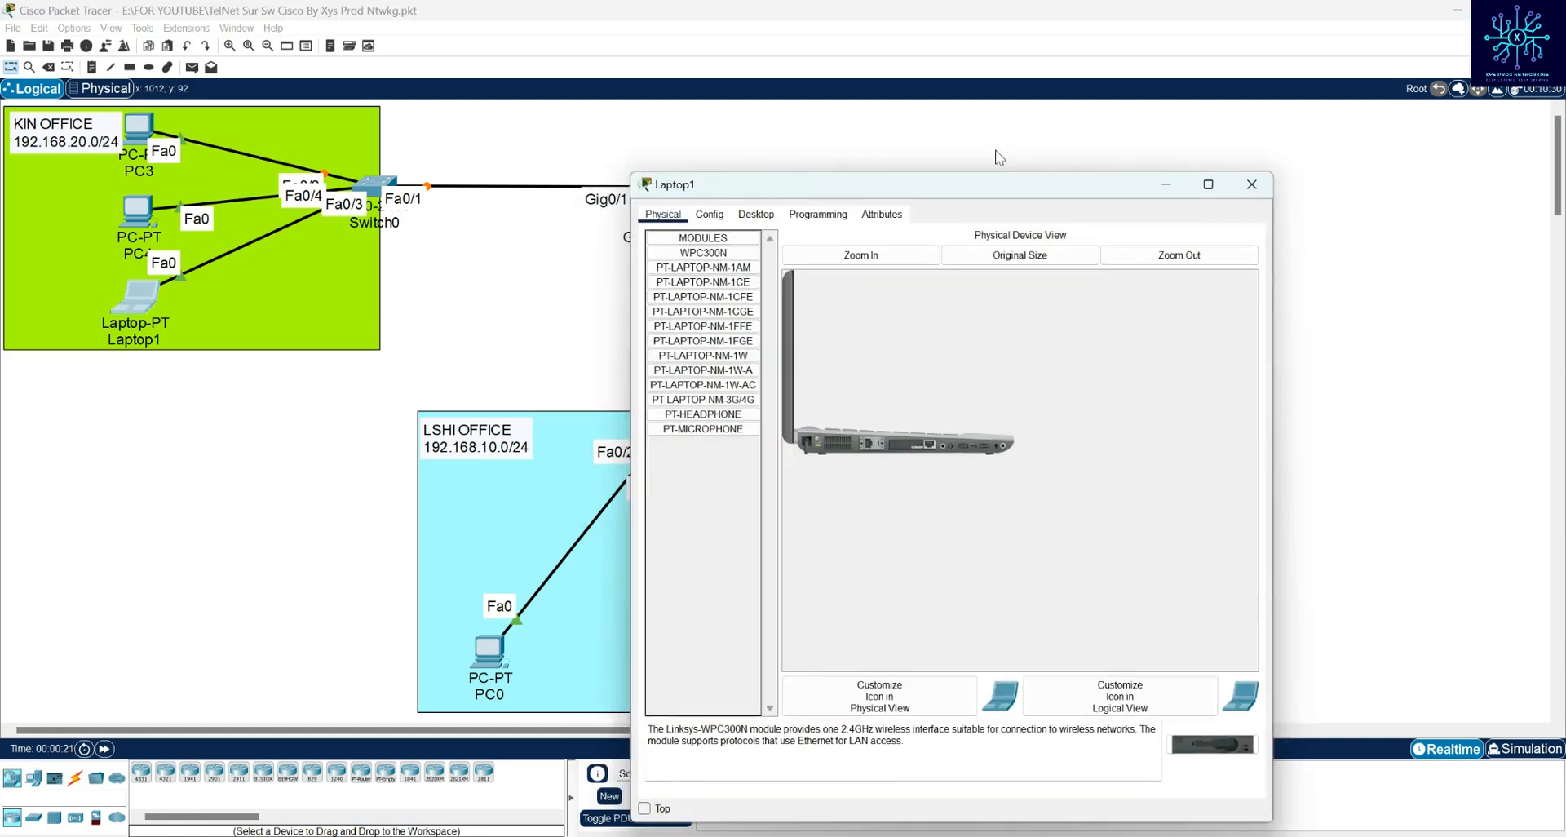
pyautogui.moveTo(908, 188); pyautogui.dragTo(1188, 114)
pyautogui.click(1025, 127)
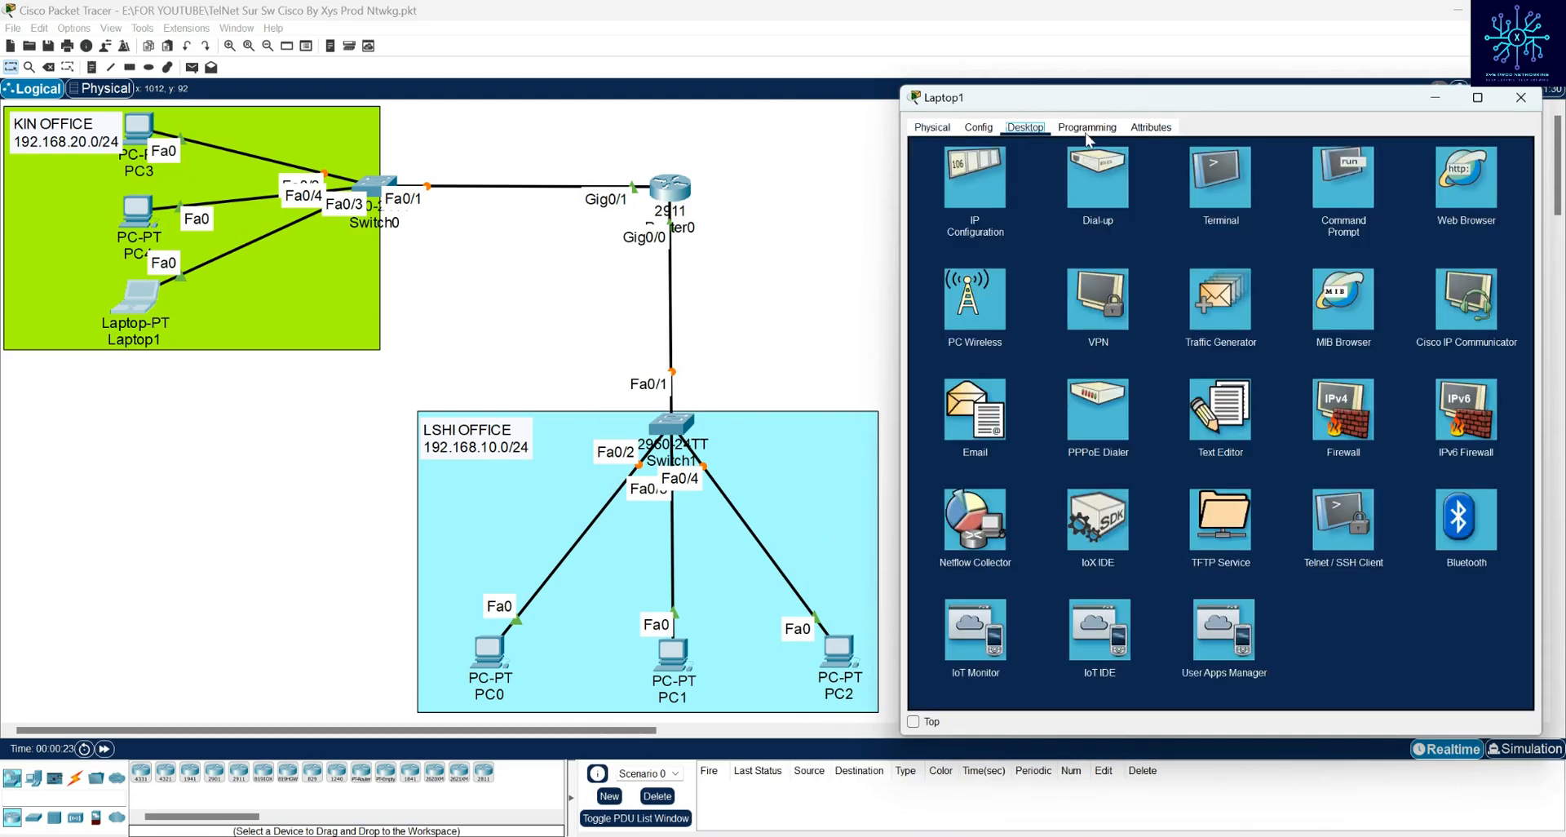
pyautogui.click(1348, 190)
# Test connectivity from Laptop1 to the switch with a continuous ping -t 192.168.10.254, and stop it after several replies
pyautogui.write('ping -')
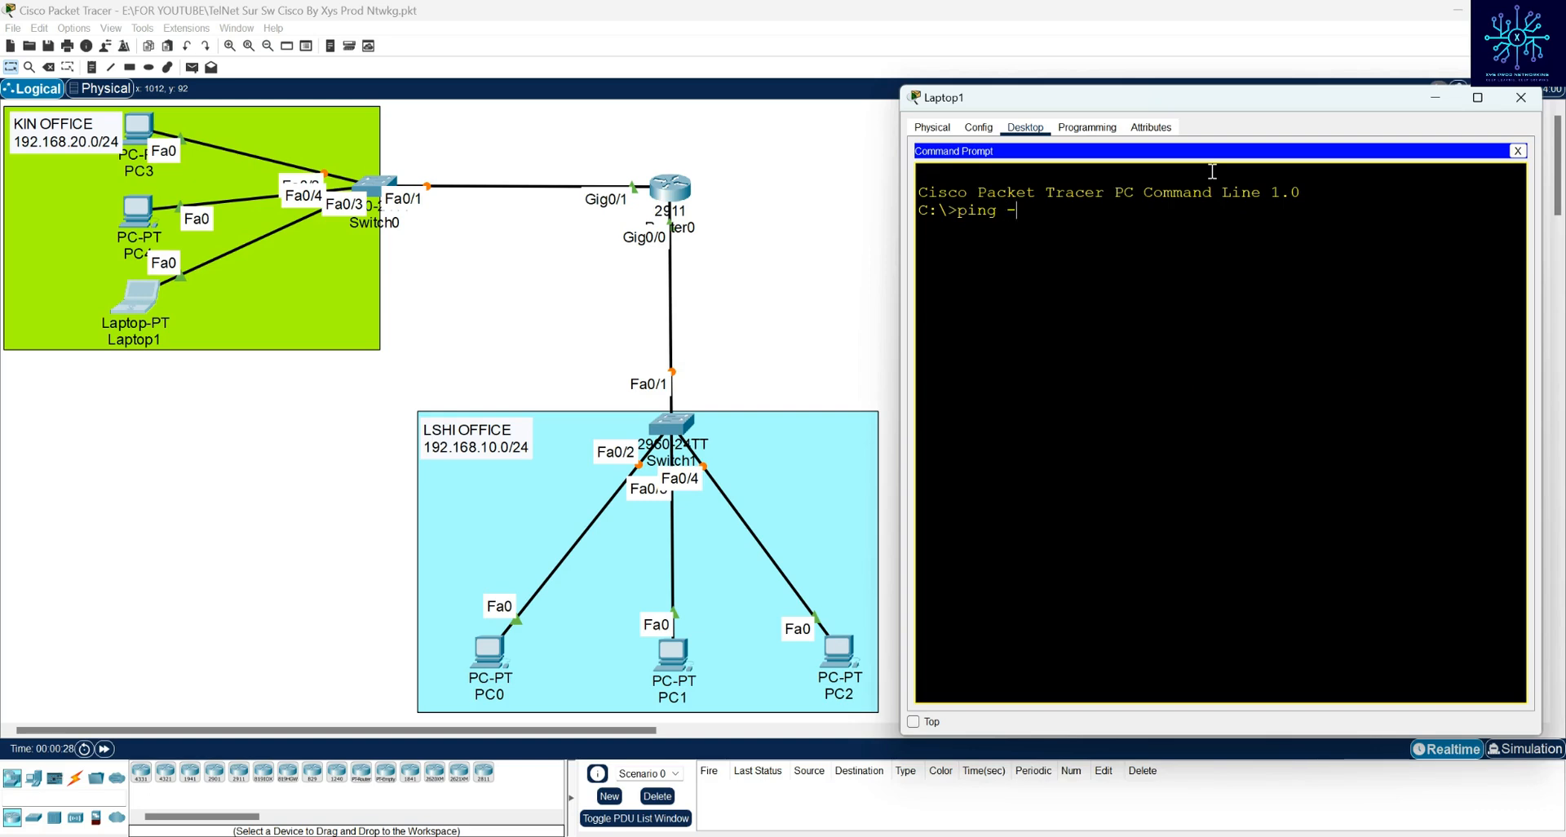
pyautogui.write('t 192.168.10.254')
pyautogui.press('Return')
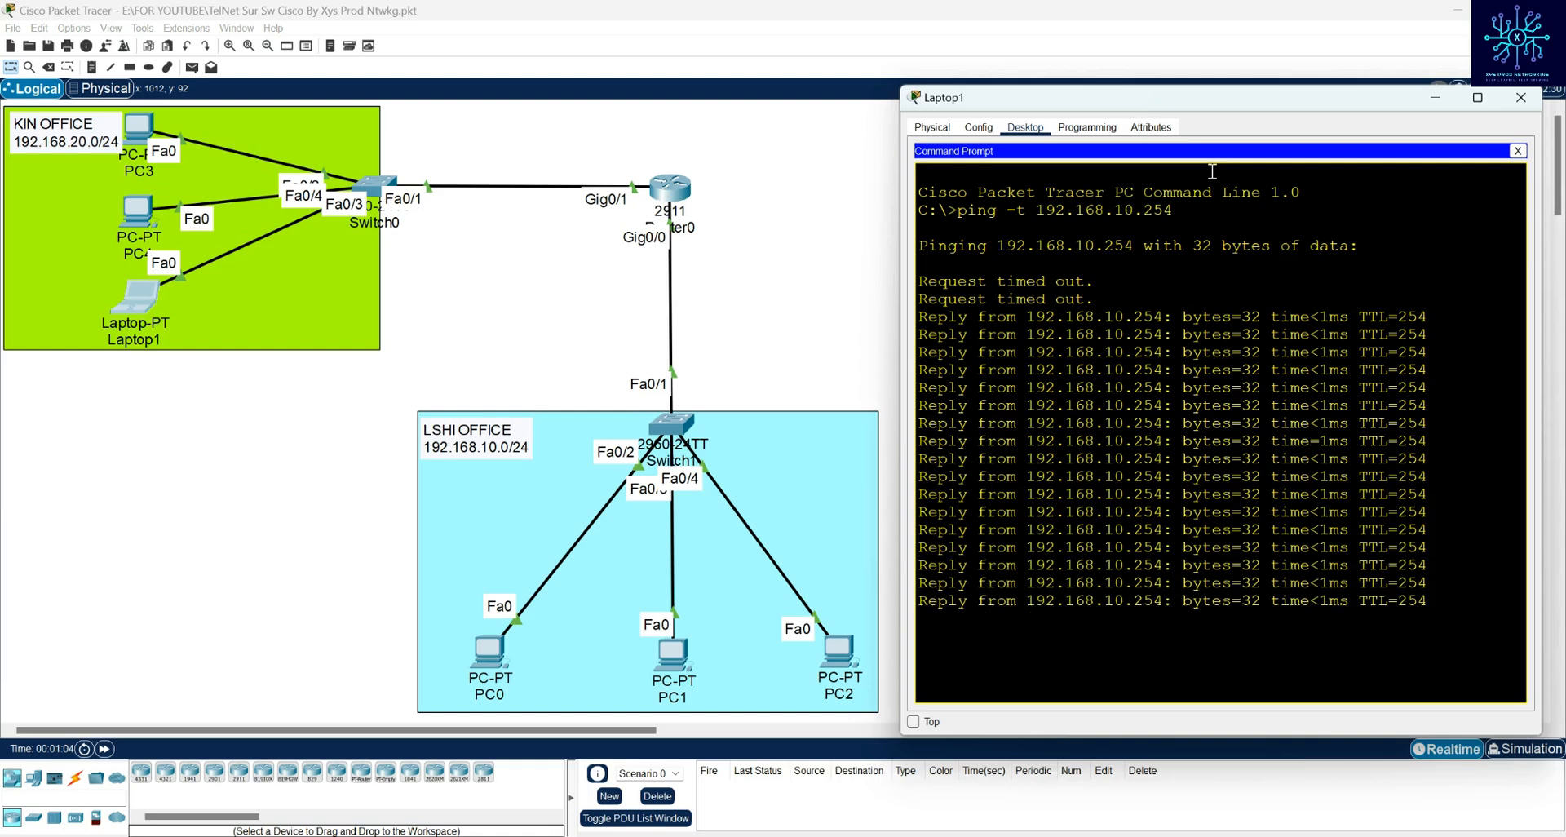
pyautogui.hotkey('ctrl', 'c')
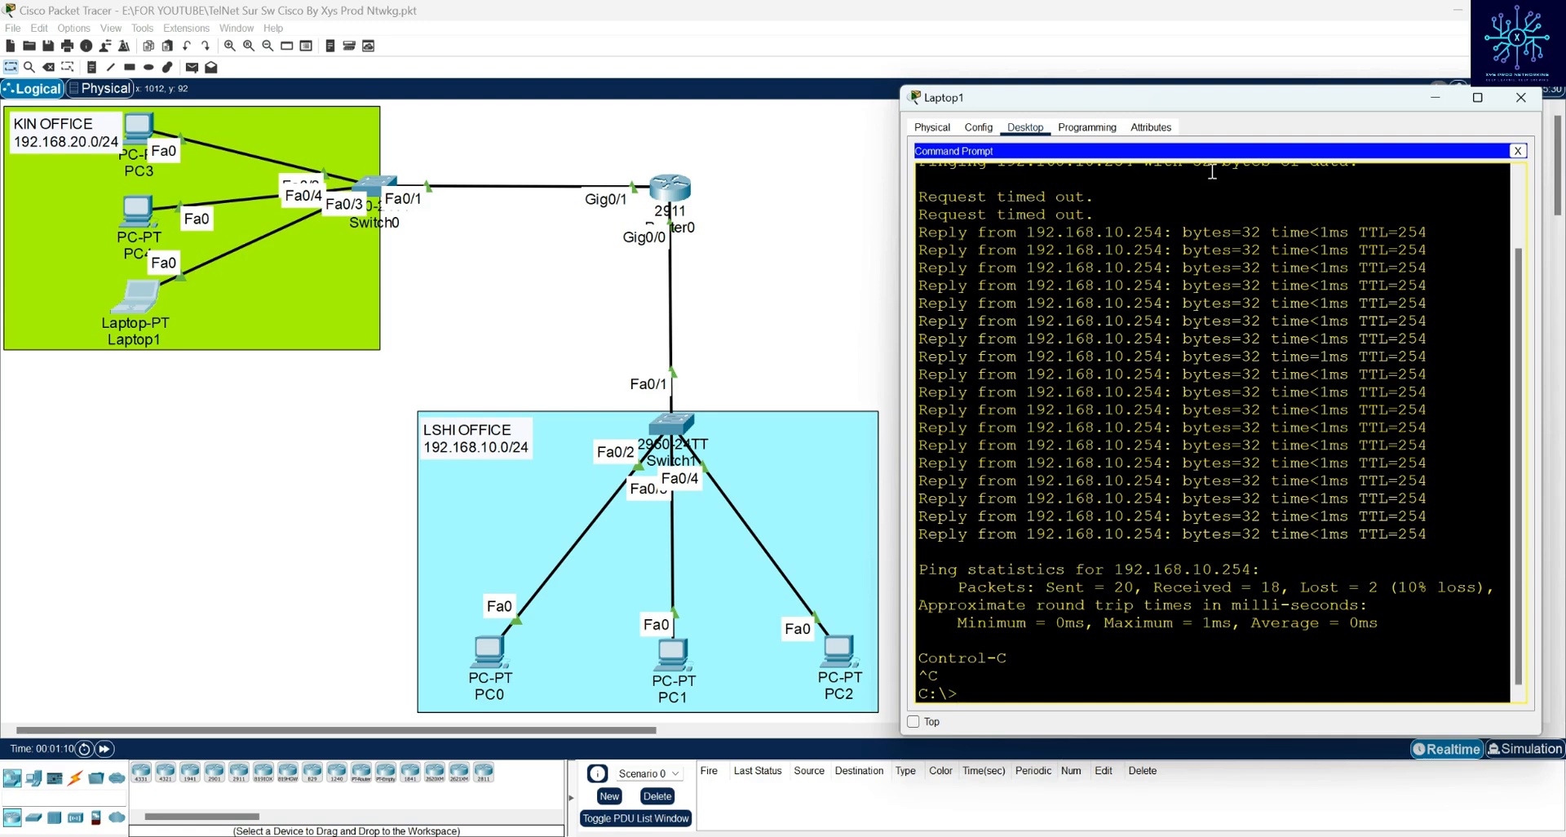
# Start a Telnet session to 192.168.10.254 and log in as admin with the account password
pyautogui.write('telnet 2192.168.10.254')
pyautogui.press('Return')
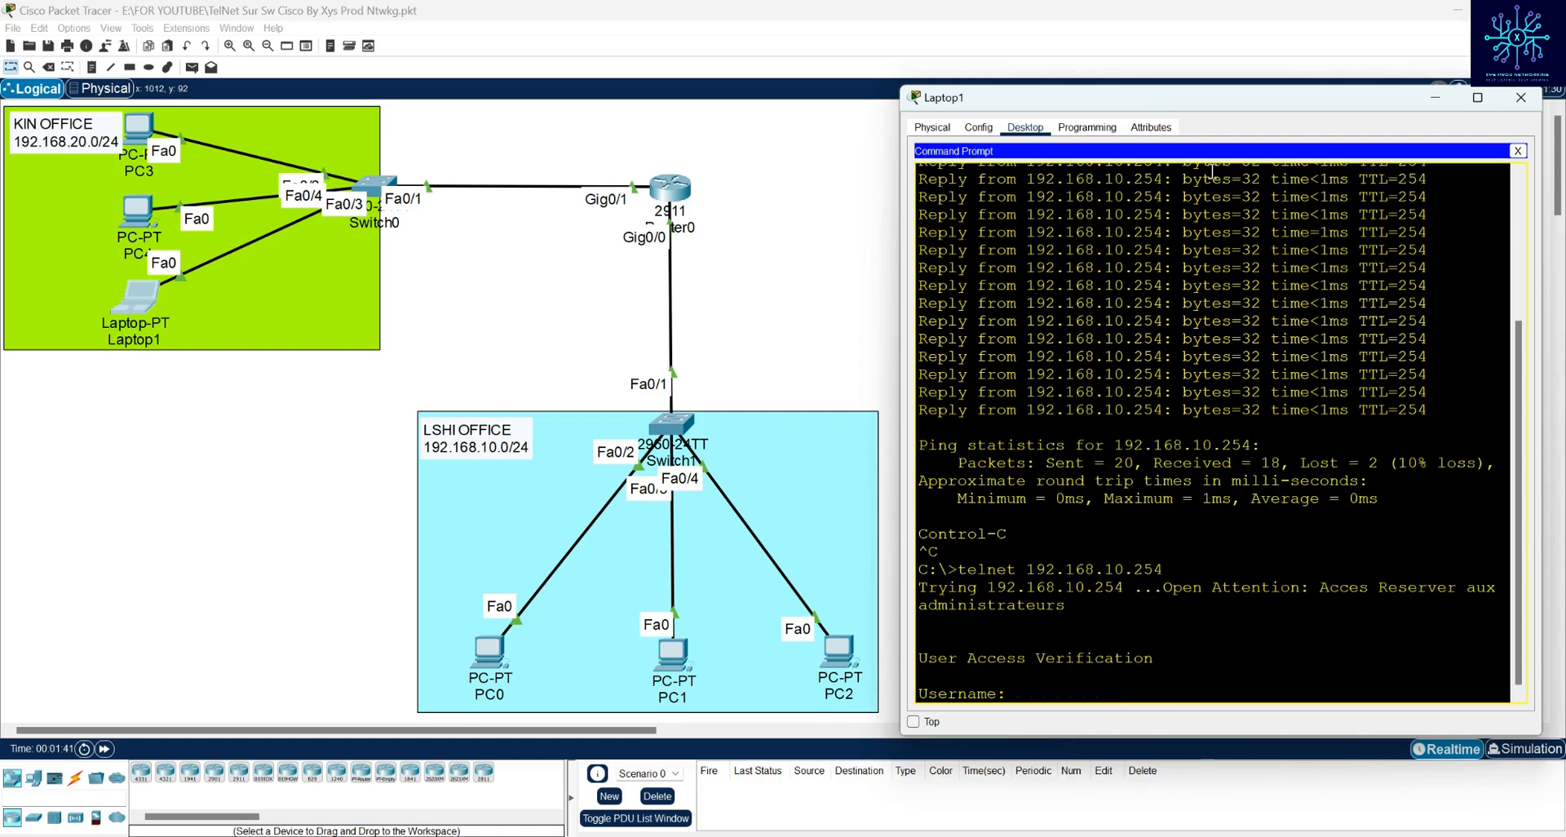
pyautogui.write('admin')
pyautogui.press('Return')
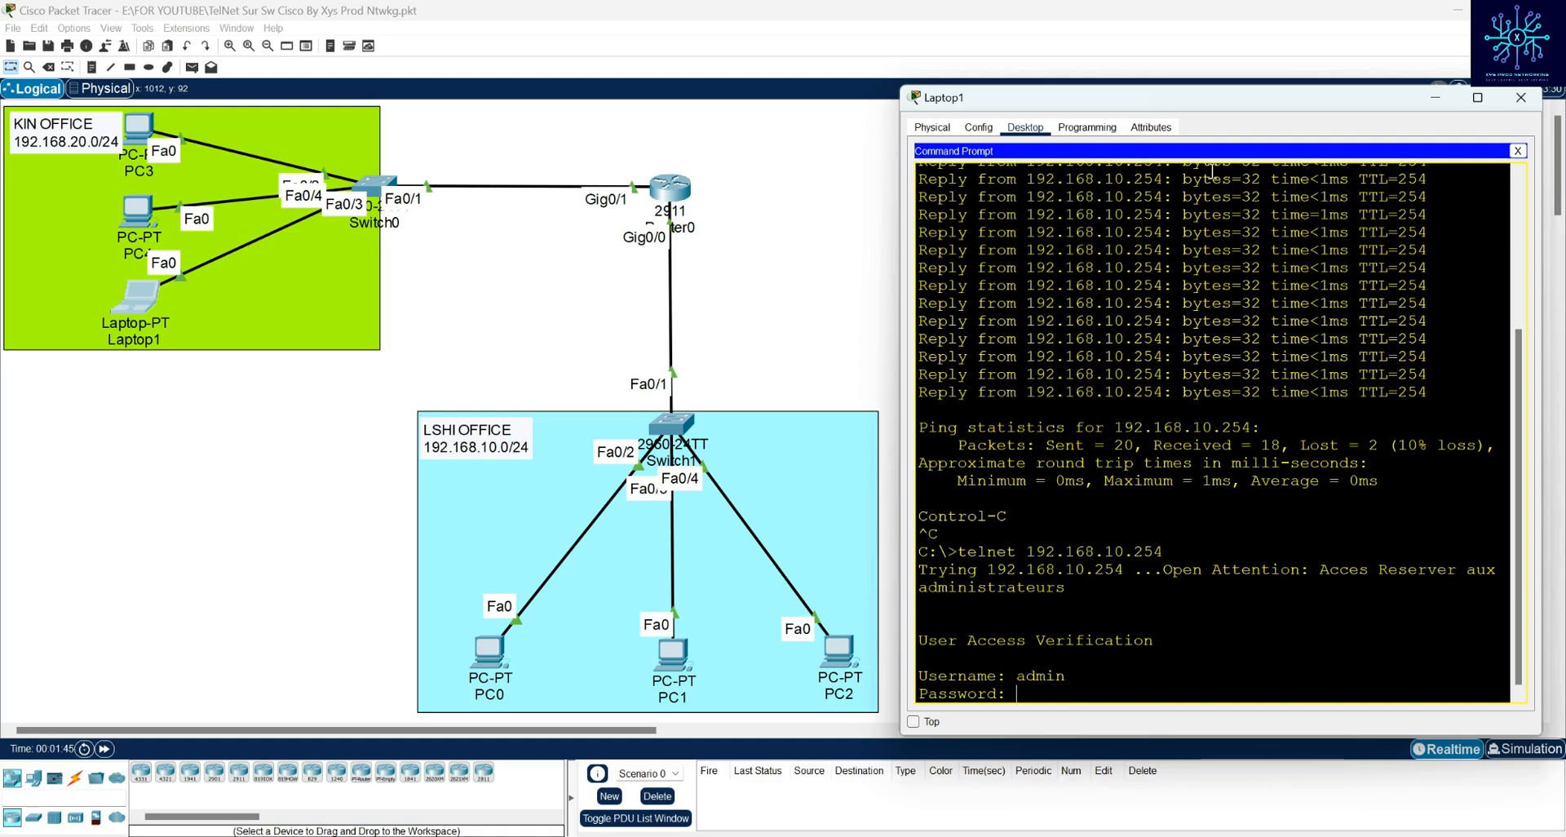
pyautogui.press('Return')
# Enter privileged EXEC mode on the switch with the enable password
pyautogui.write('en')
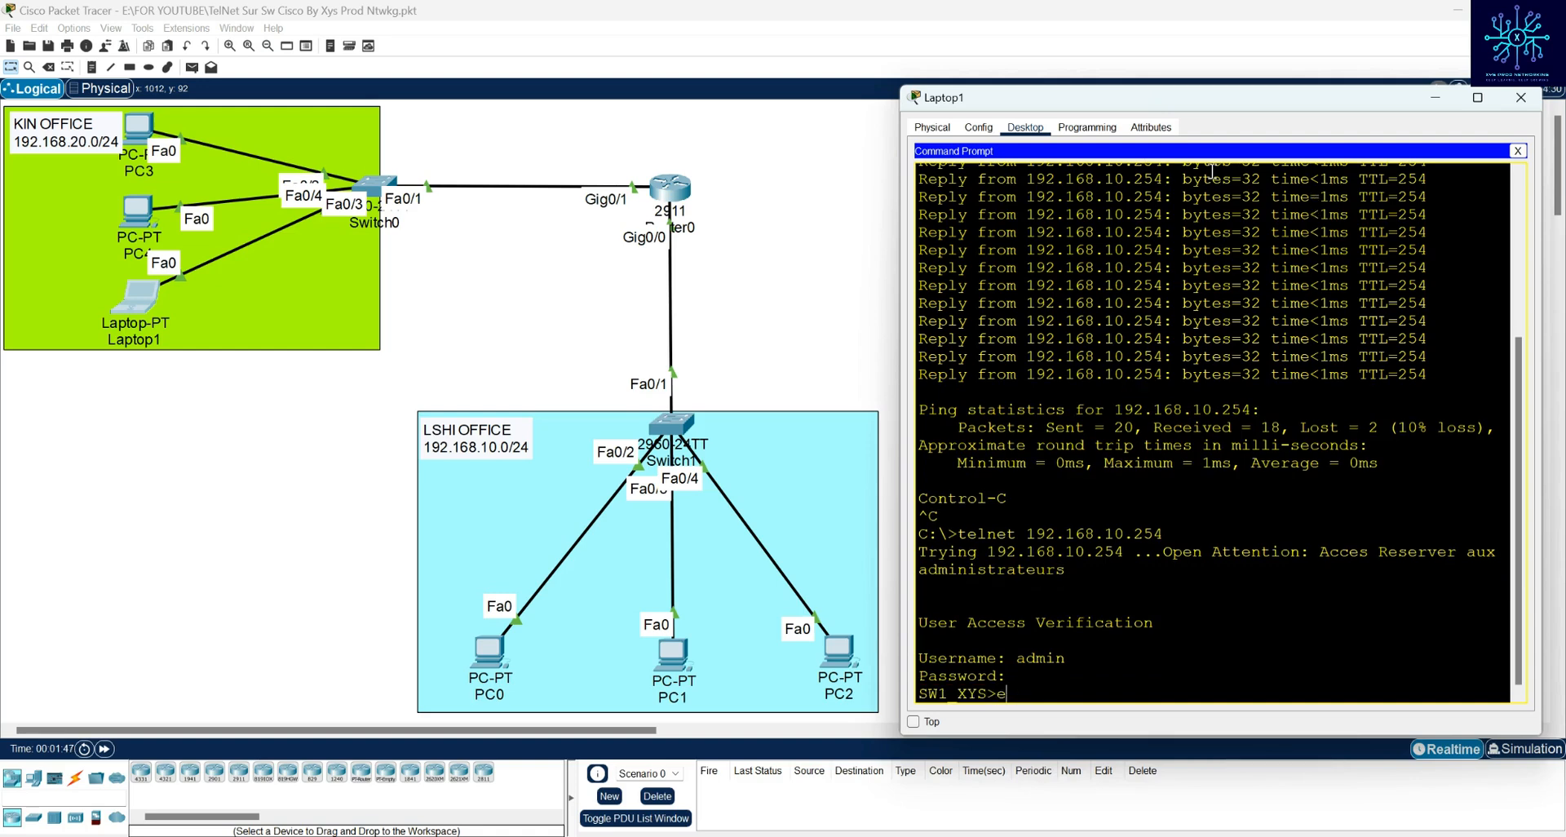
pyautogui.press('Return')
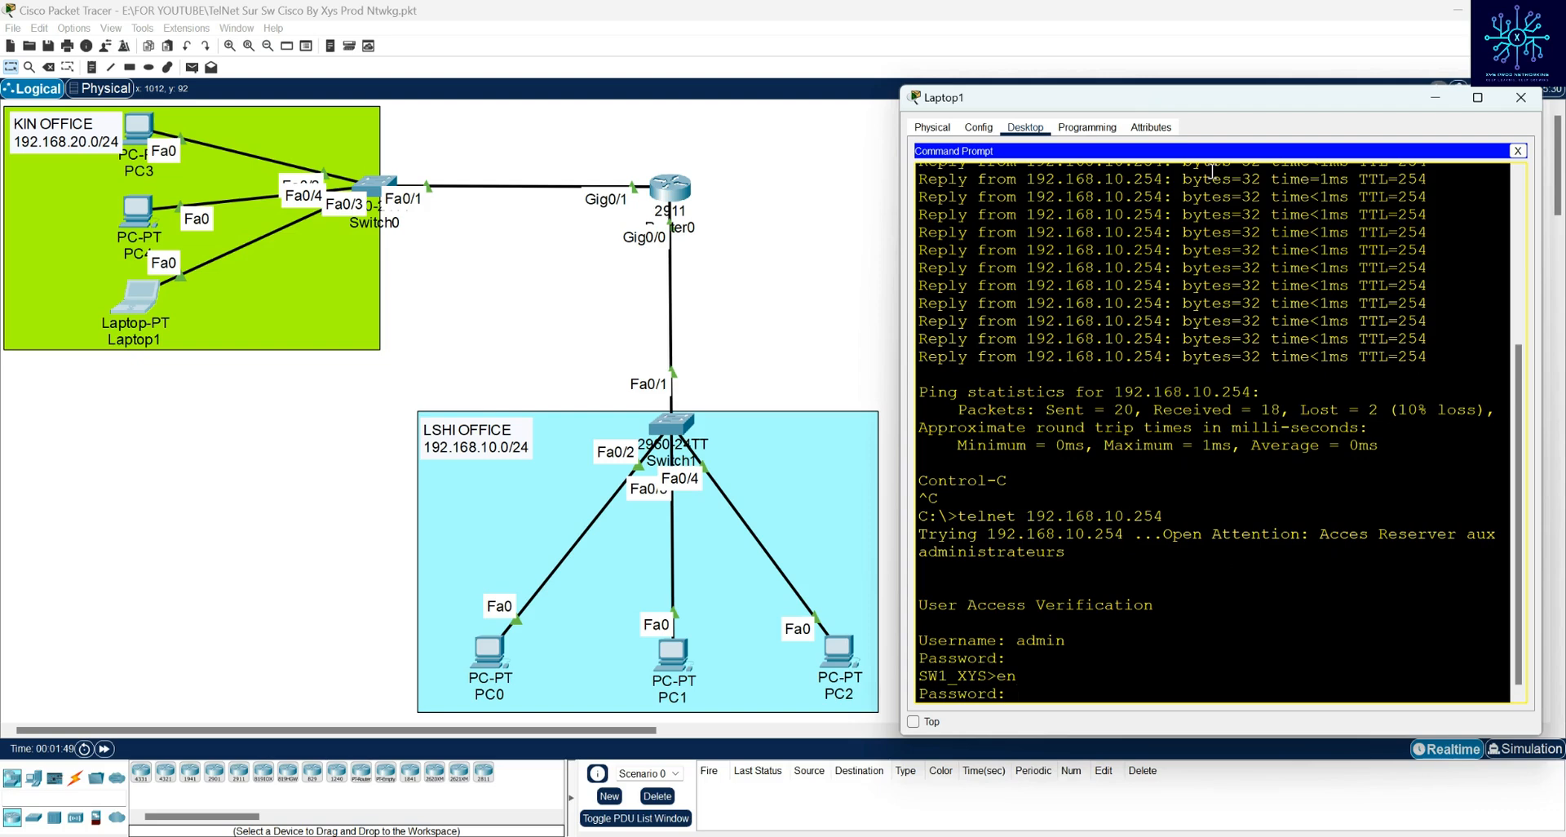
pyautogui.press('Return')
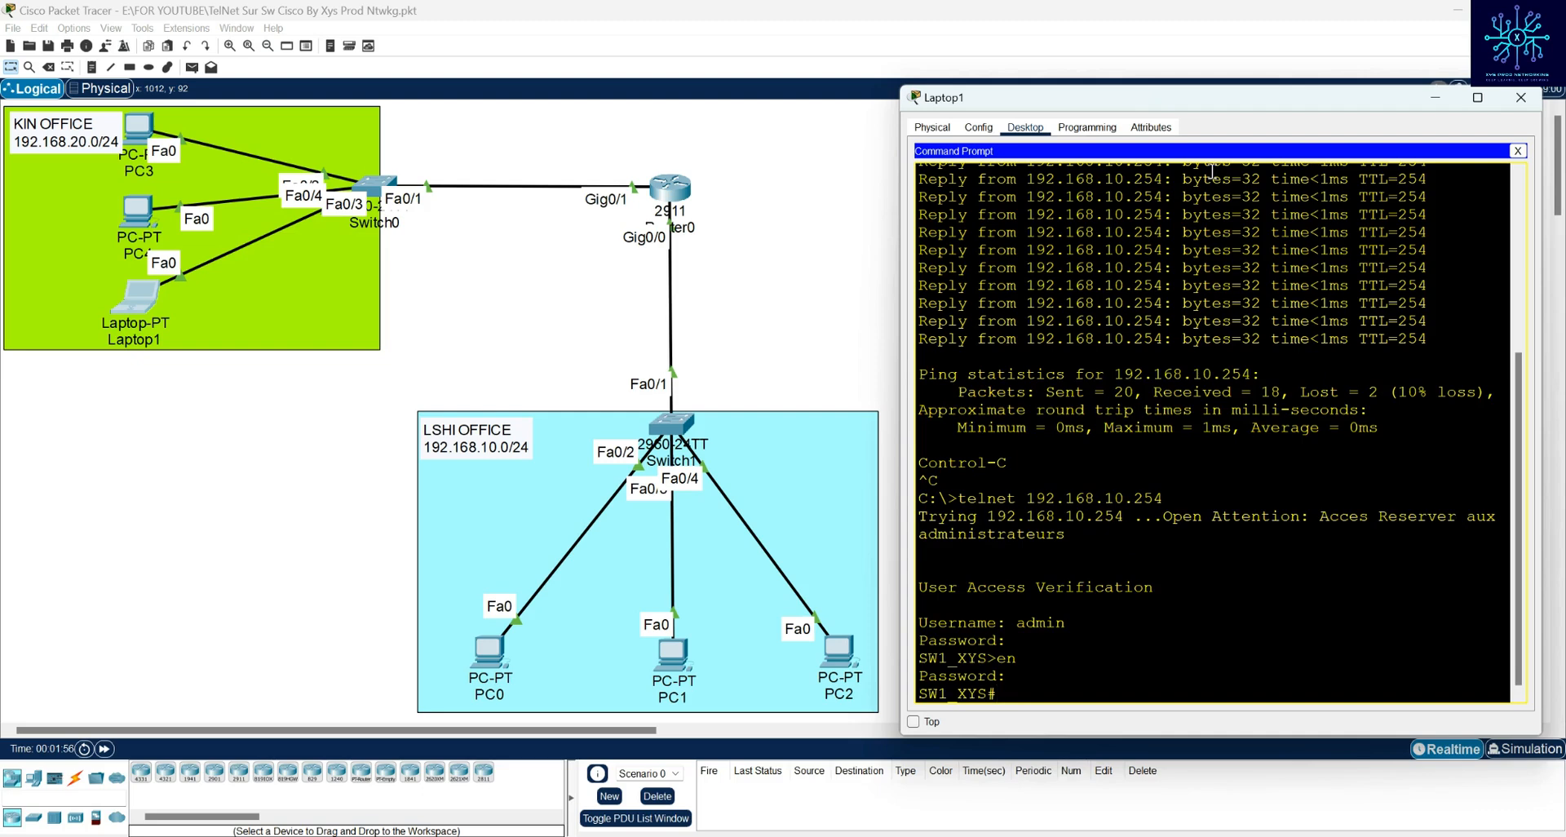
# Display the switch's running configuration with show running-config and examine its IP domain name entry
pyautogui.write('show r')
pyautogui.press('Tab')
pyautogui.press('Return')
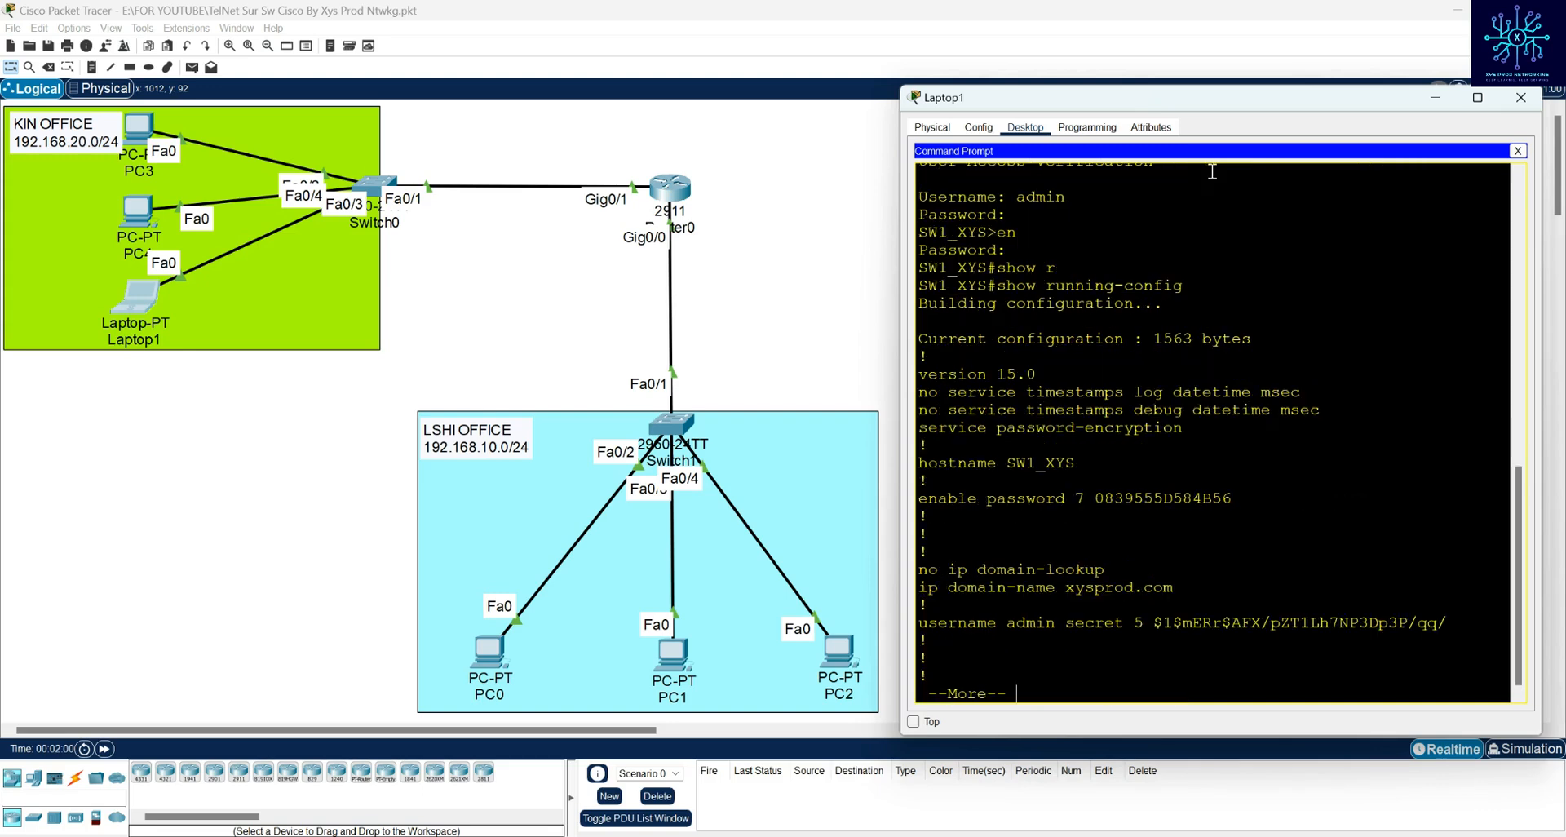
pyautogui.press('space')
pyautogui.press('space')
pyautogui.scroll(10, 1204, 253)
pyautogui.scroll(2, 1198, 285)
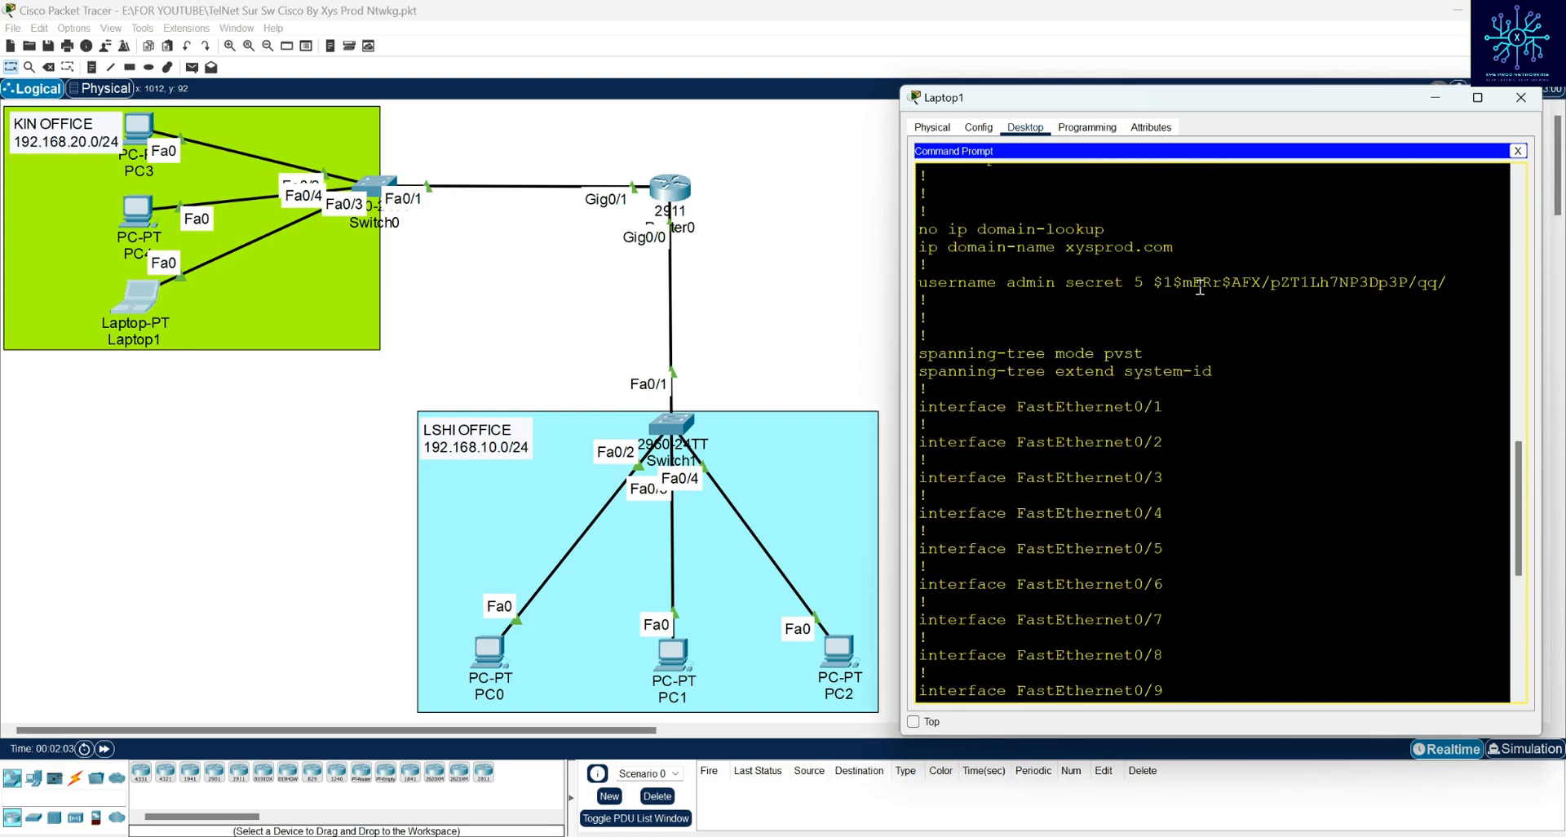
pyautogui.moveTo(920, 283); pyautogui.dragTo(1204, 290)
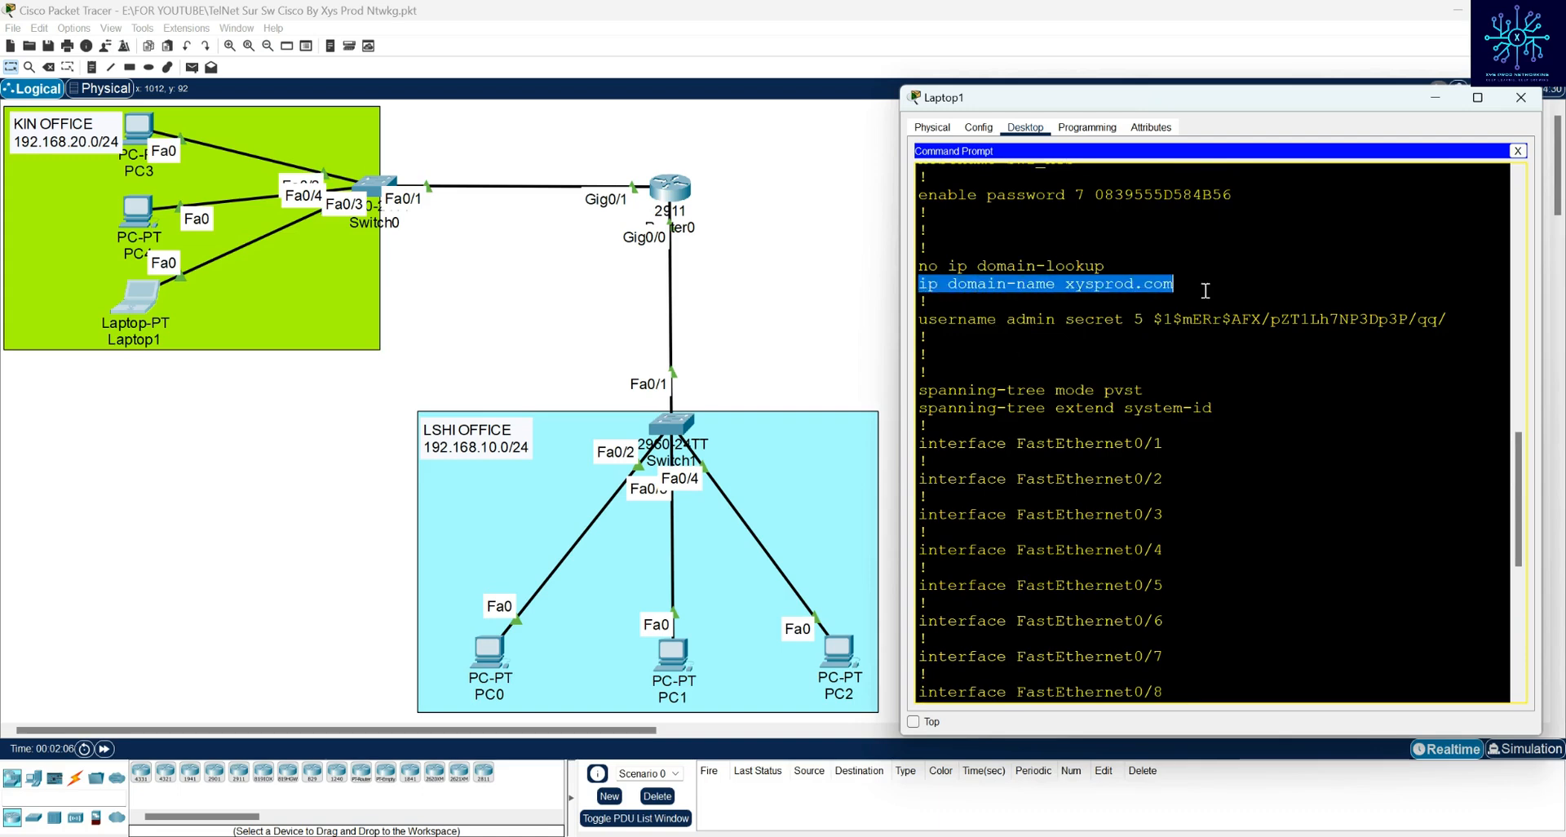
pyautogui.click(1065, 283)
pyautogui.doubleClick(1066, 283)
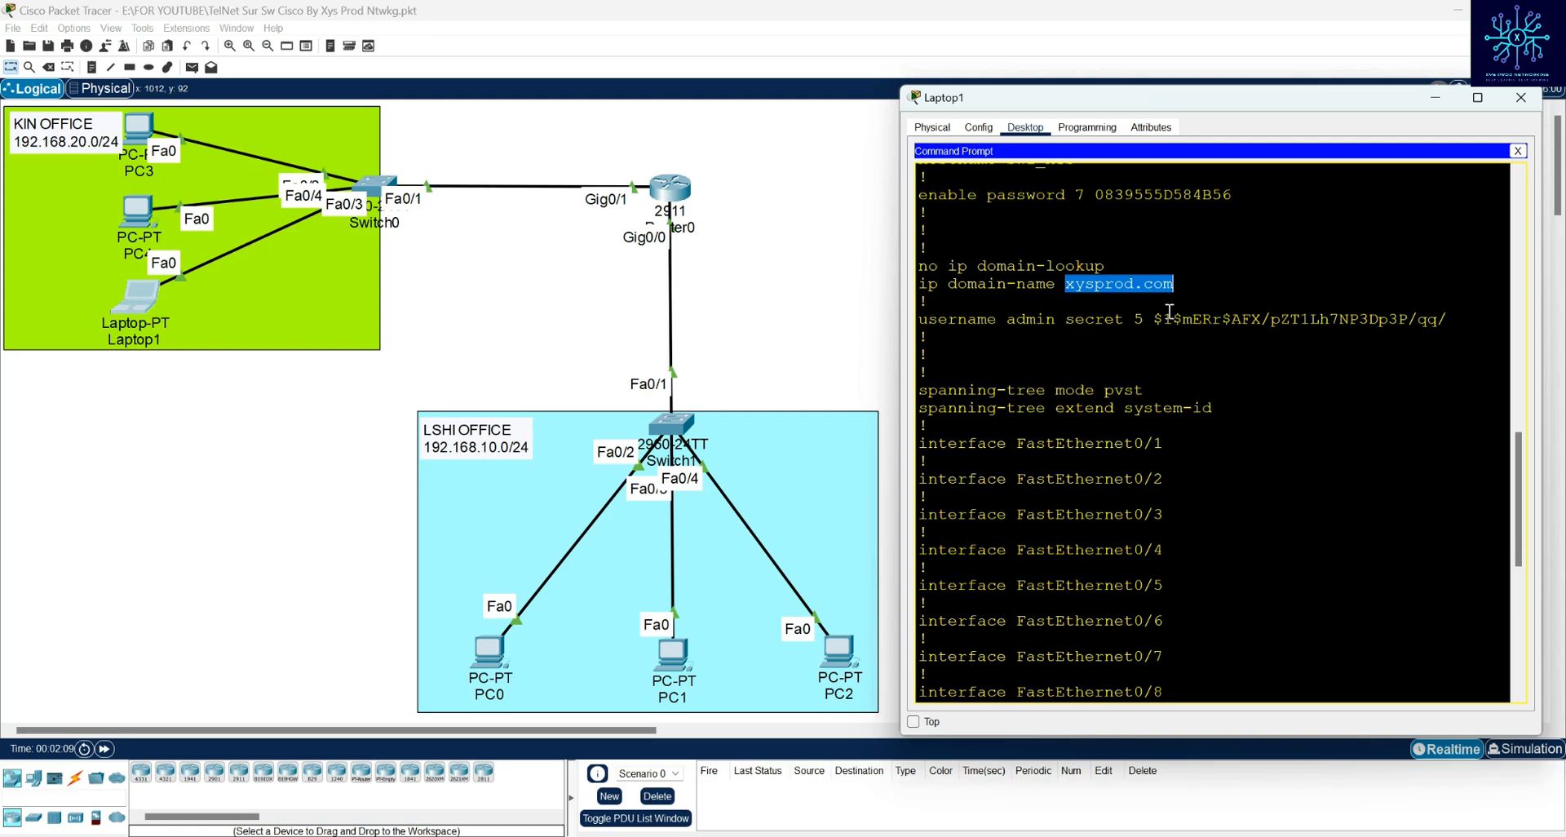
pyautogui.scroll(-3, 1174, 326)
pyautogui.scroll(-5, 1182, 340)
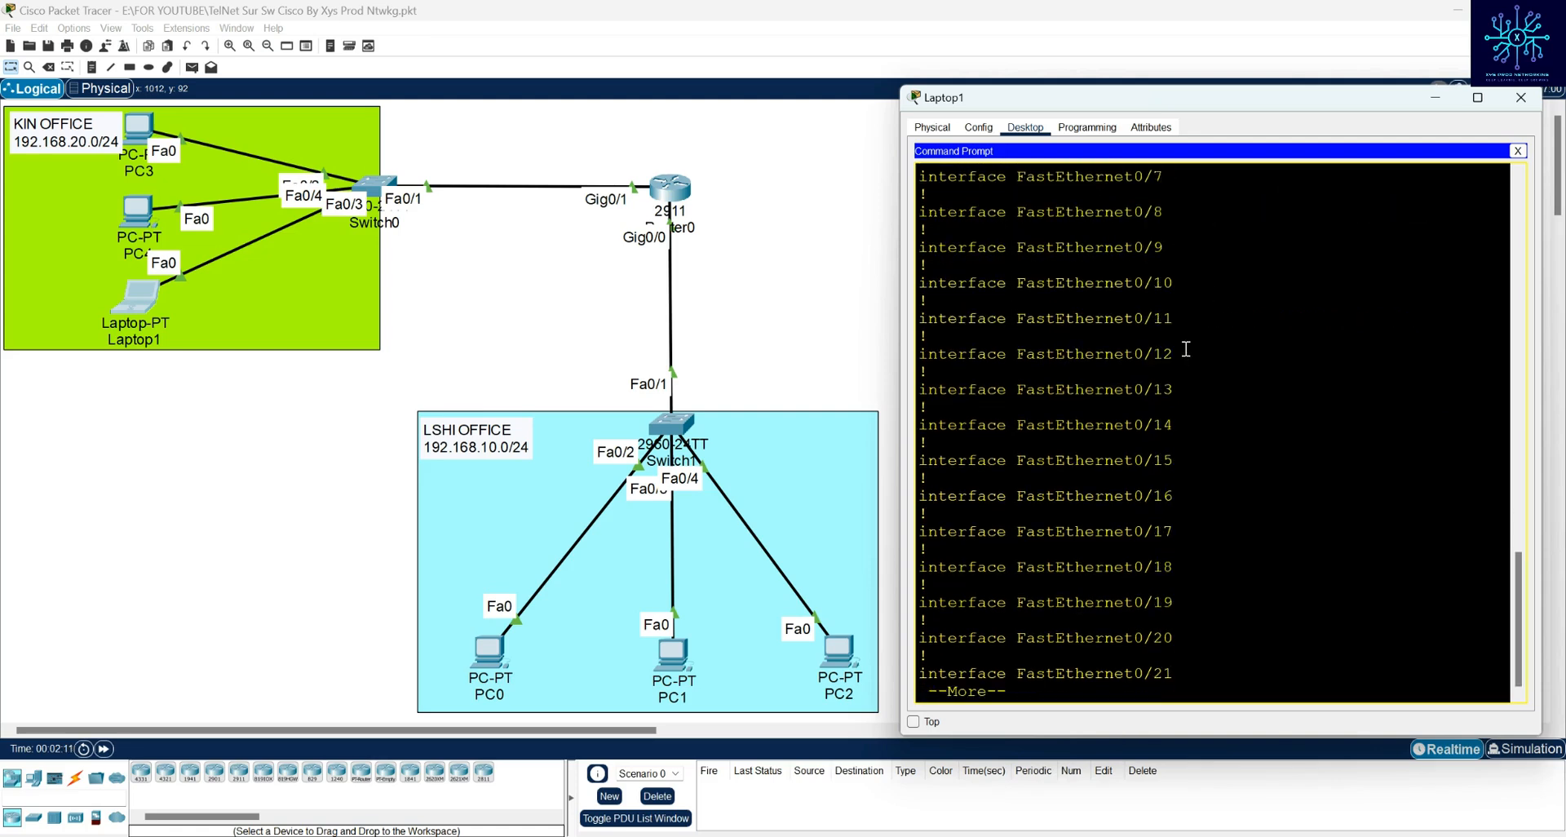
# Show the rest of the running configuration and examine the Vlan1 IP address and the default gateway
pyautogui.press('space')
pyautogui.press('space')
pyautogui.scroll(3, 1074, 338)
pyautogui.scroll(1, 1075, 337)
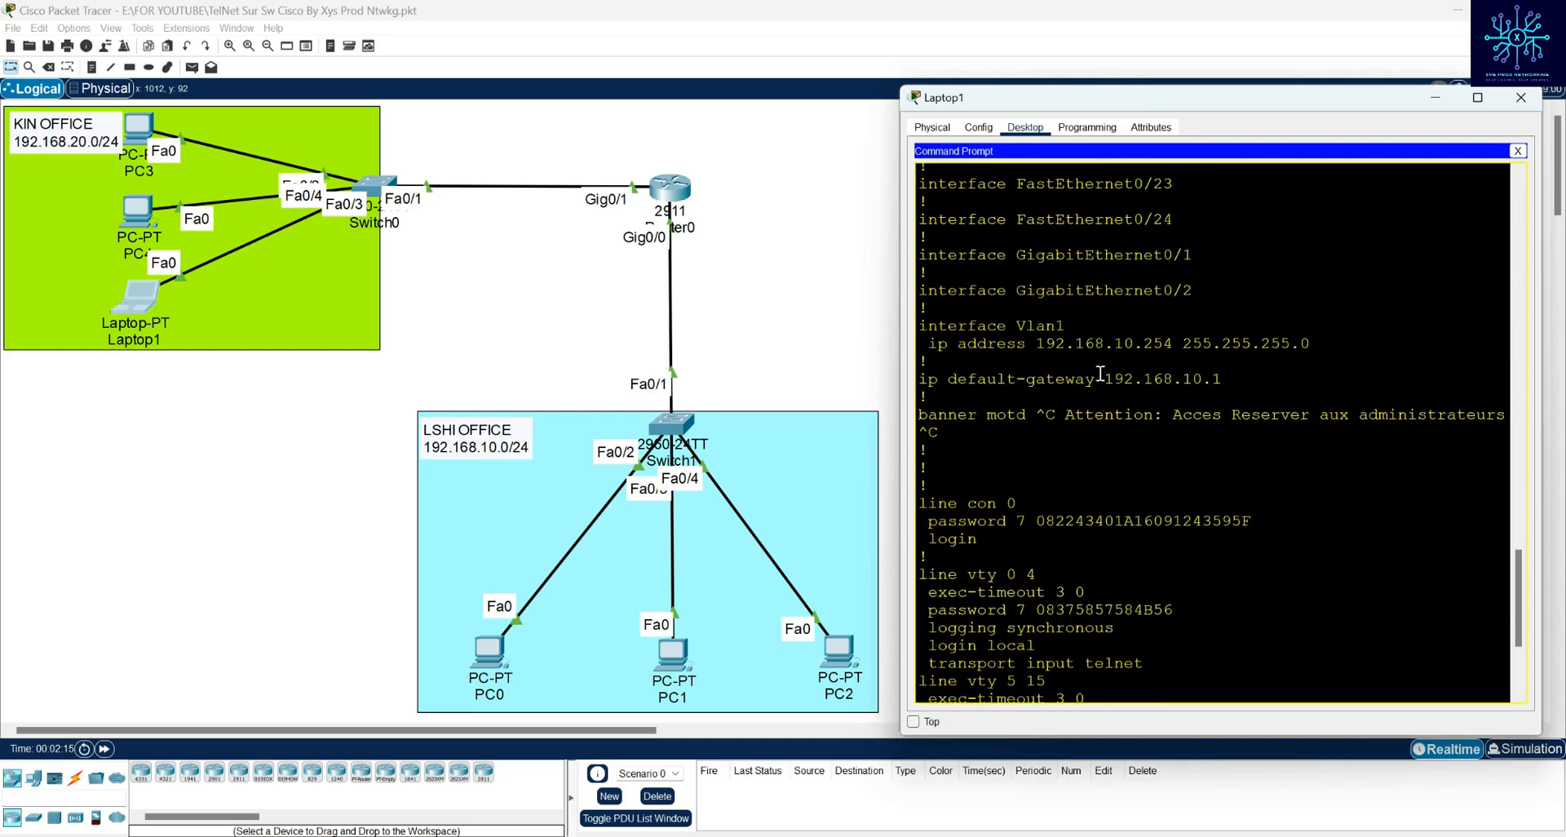
pyautogui.moveTo(927, 343); pyautogui.dragTo(1321, 346)
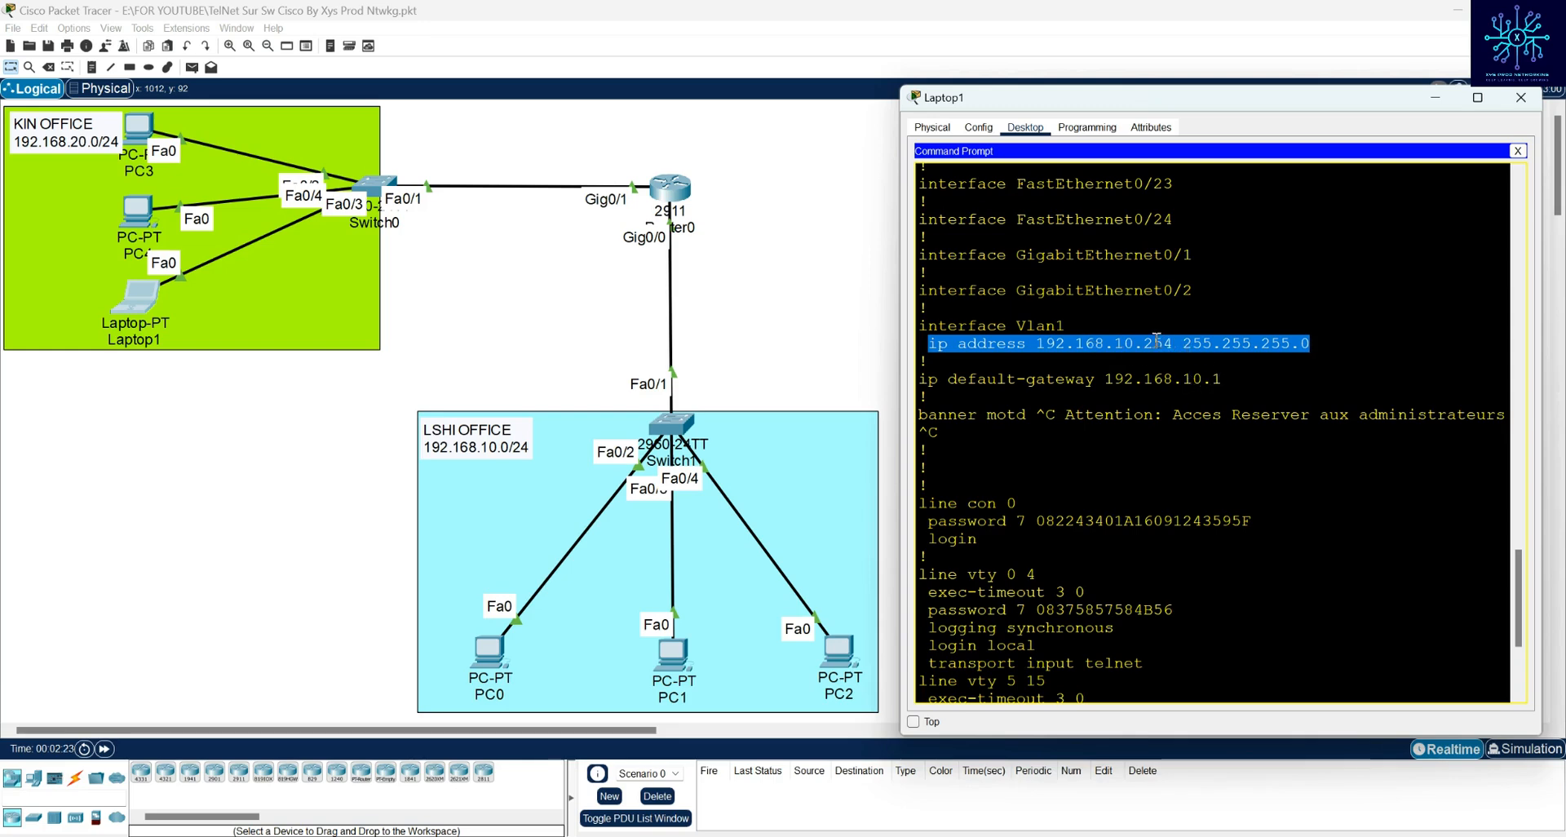
pyautogui.moveTo(1104, 378); pyautogui.dragTo(1248, 379)
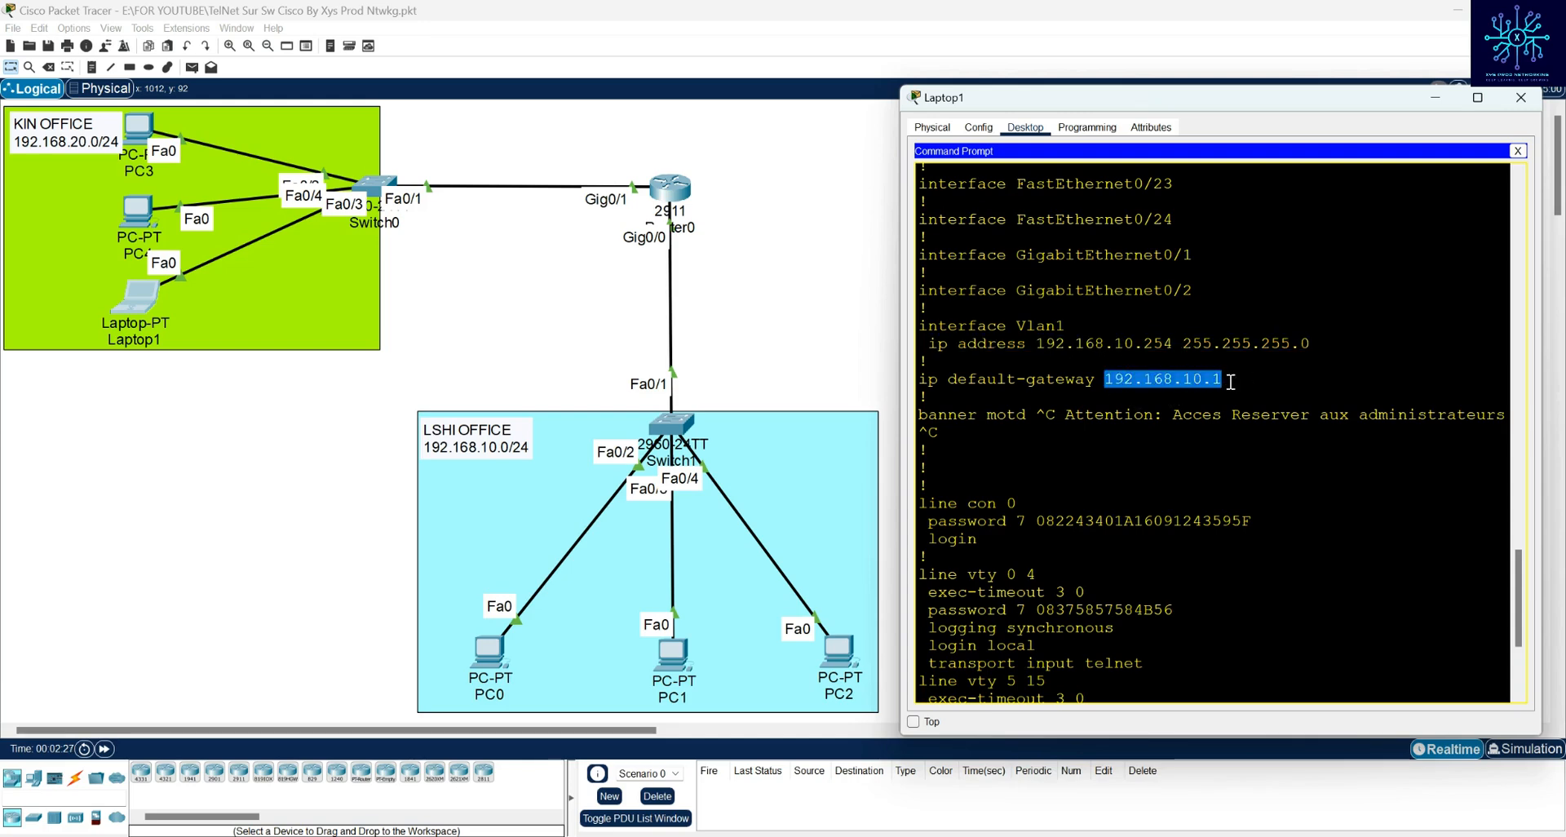
pyautogui.moveTo(1105, 378); pyautogui.dragTo(1226, 379)
pyautogui.scroll(-3, 1264, 391)
pyautogui.scroll(4, 1280, 400)
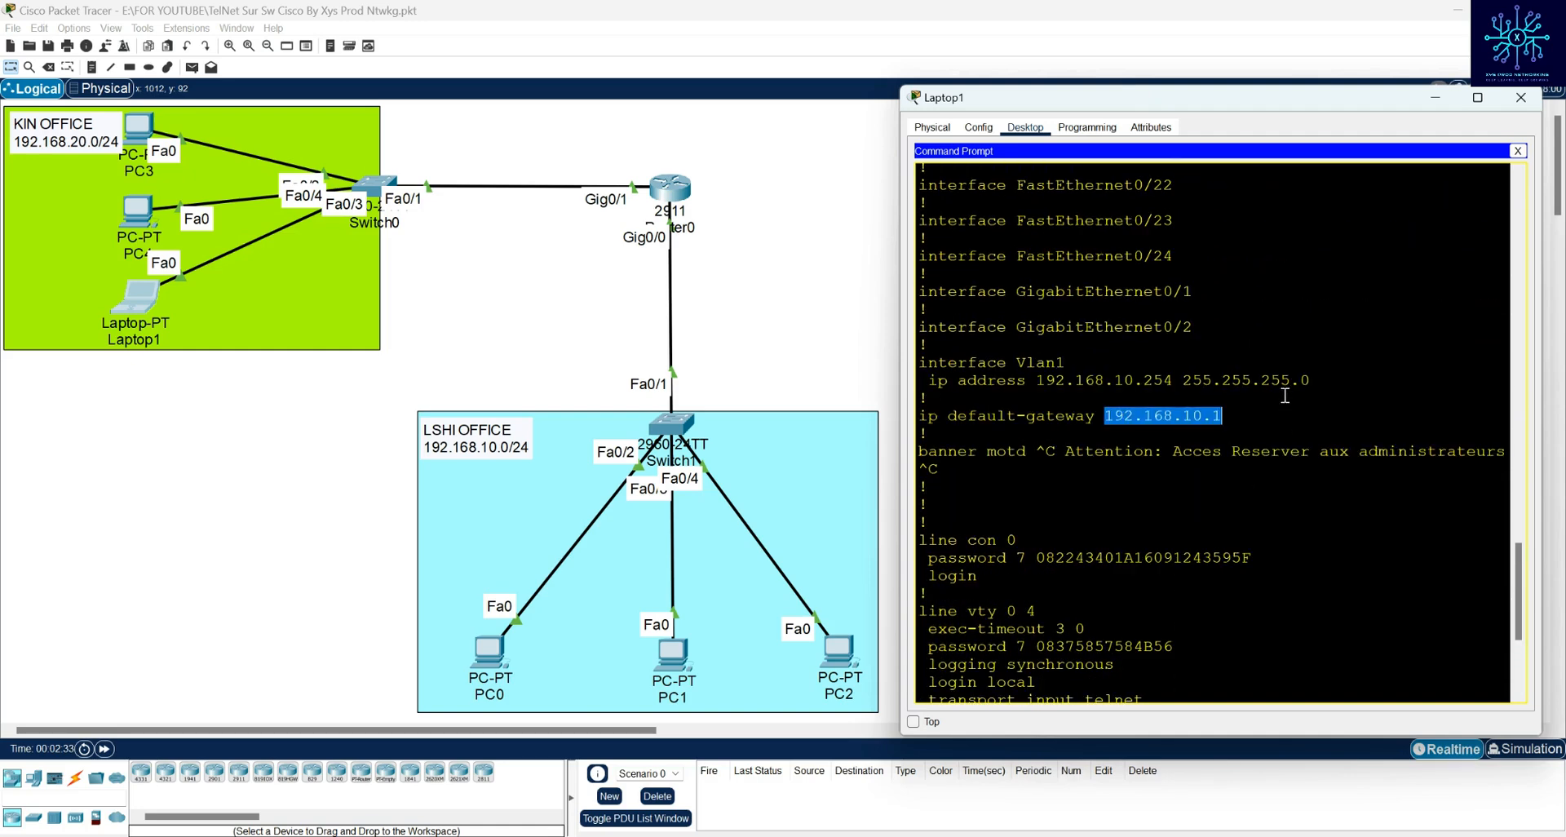
# Check the switch's hostname at the start of the configuration output, and return to the active prompt
pyautogui.scroll(15, 1284, 398)
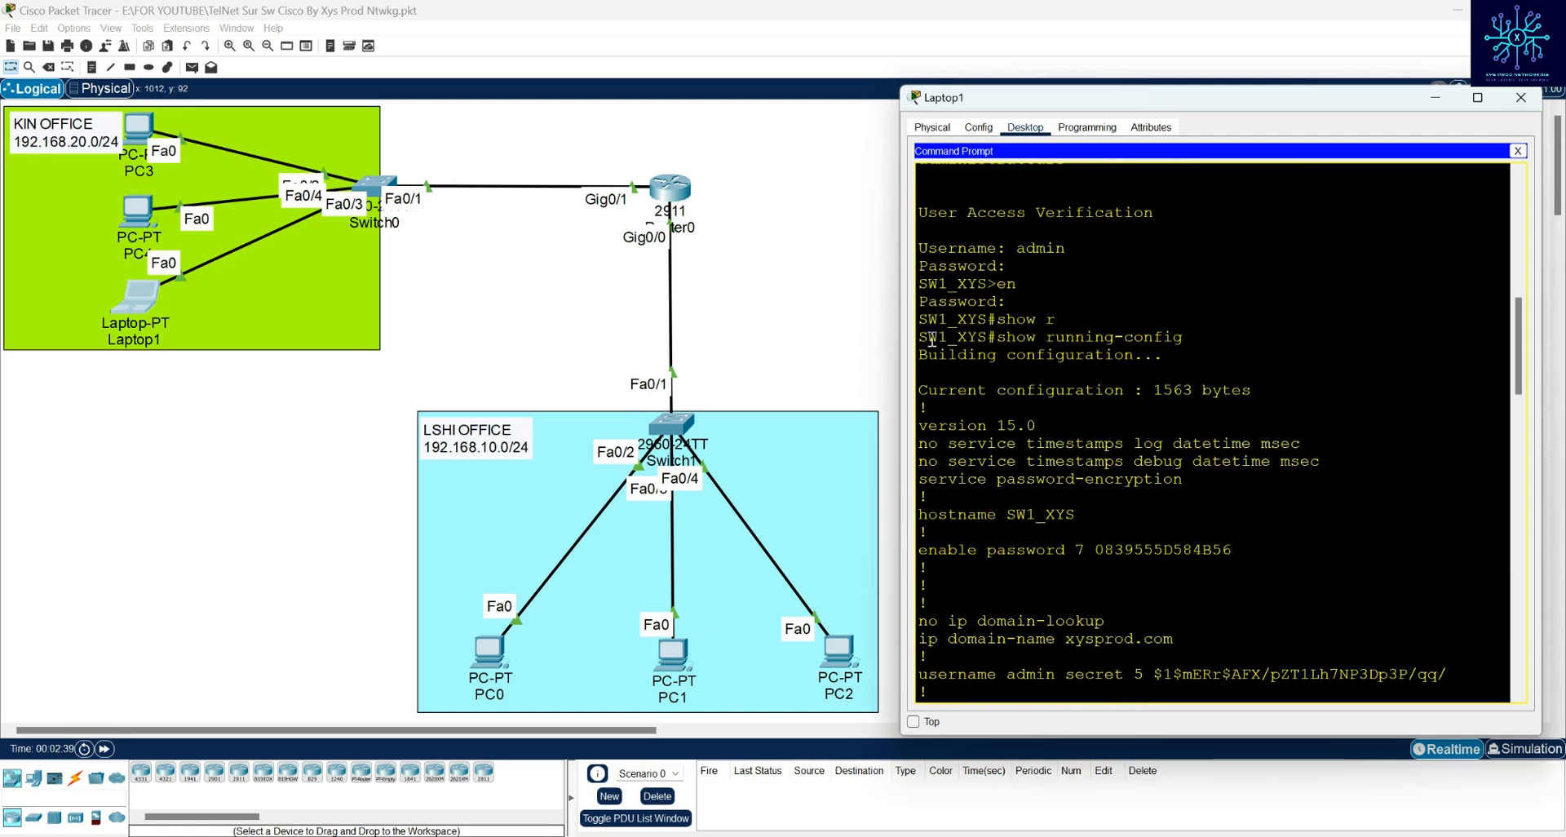
pyautogui.moveTo(919, 336); pyautogui.dragTo(990, 335)
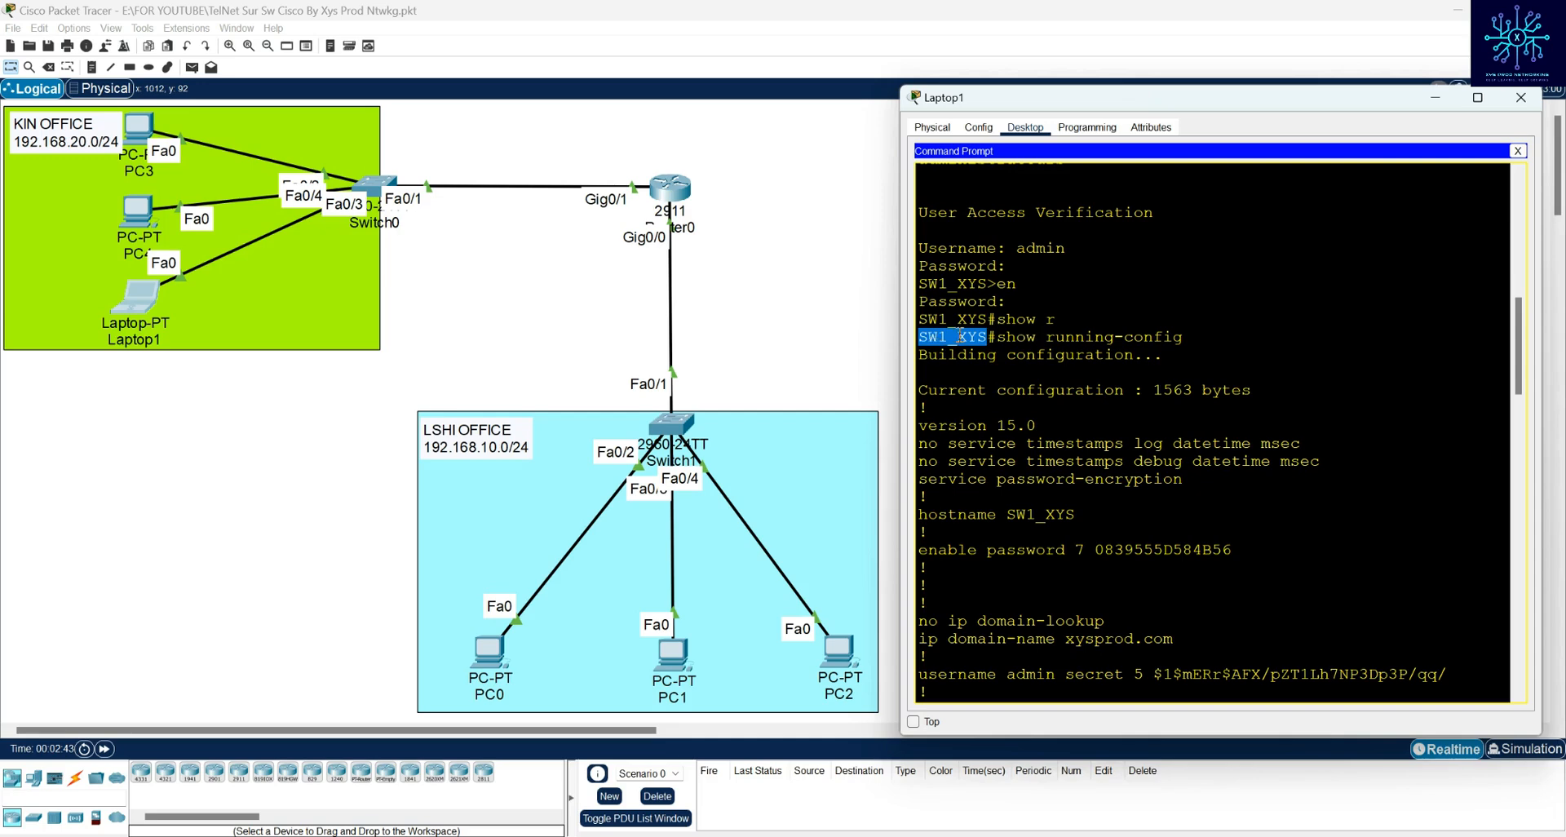
pyautogui.click(990, 336)
pyautogui.moveTo(997, 336); pyautogui.dragTo(919, 318)
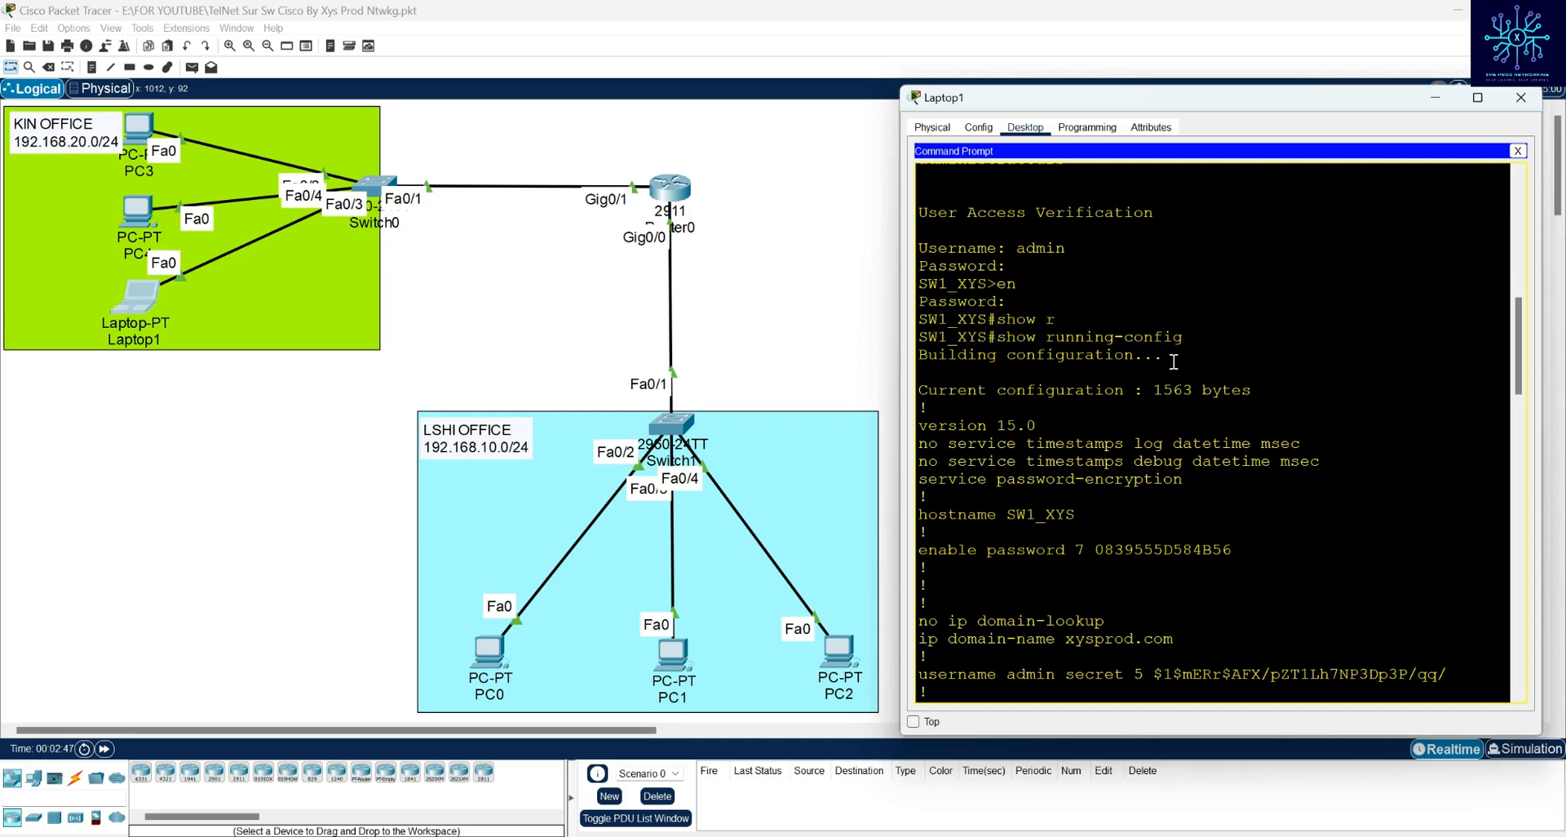
pyautogui.scroll(-20, 1246, 418)
pyautogui.scroll(-3, 1243, 489)
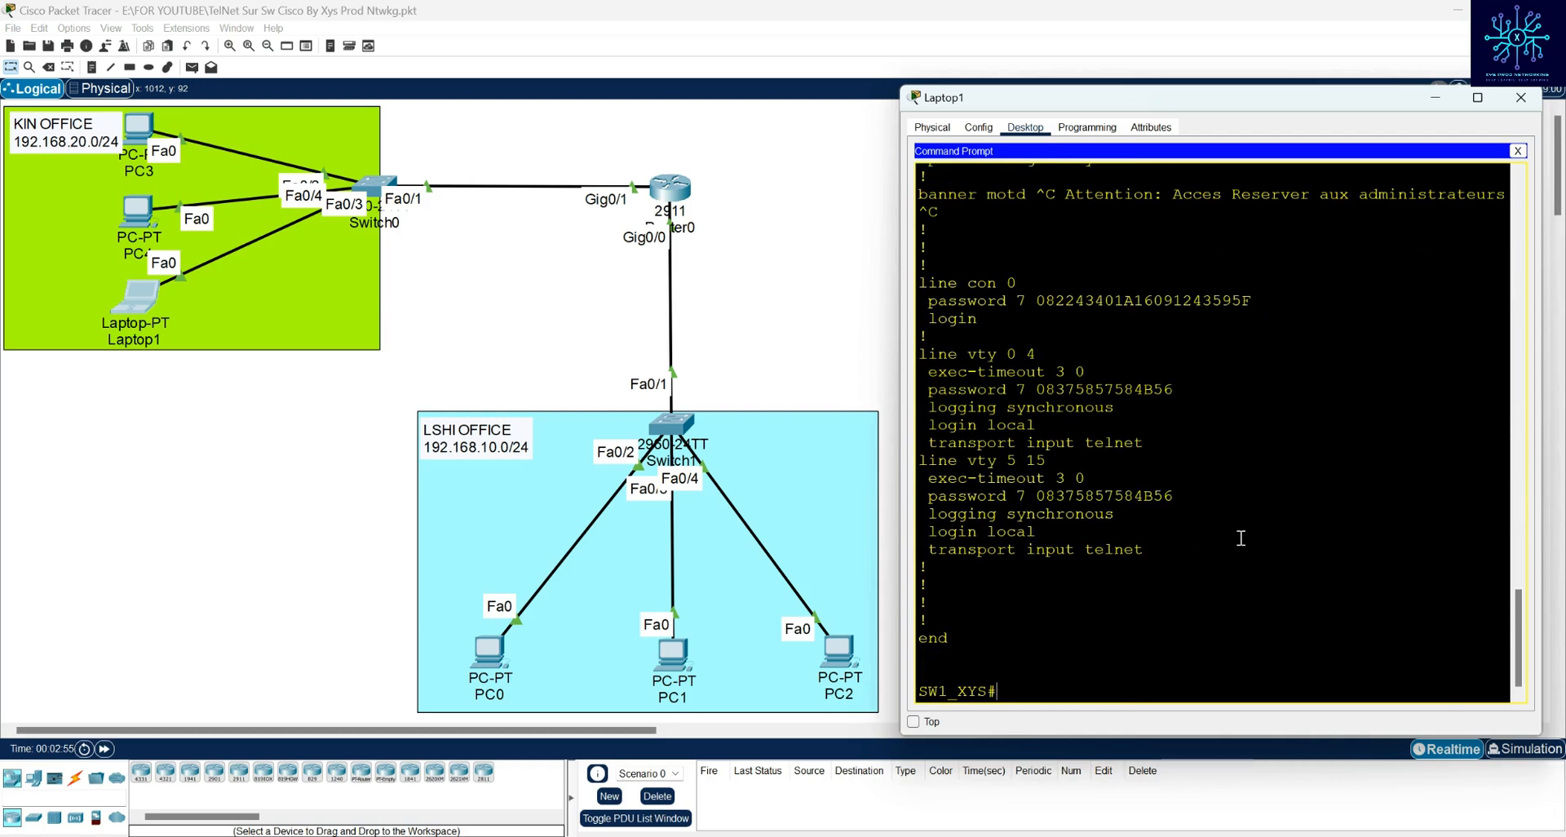
# Enter global configuration mode and set login local on line vty 0 15
pyautogui.write('conf t')
pyautogui.press('Return')
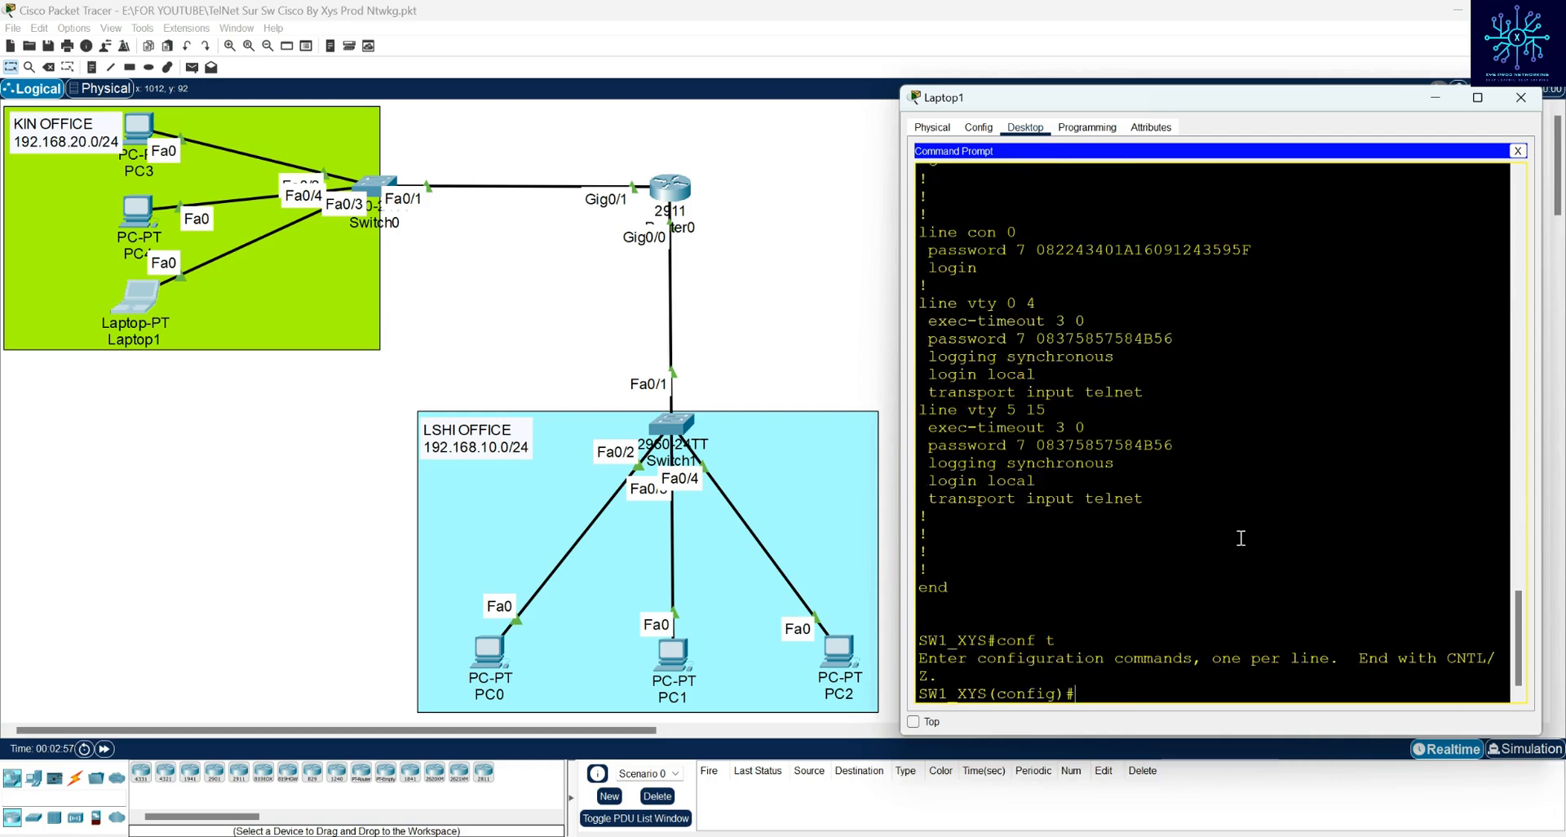
pyautogui.write('line vt')
pyautogui.press('Tab')
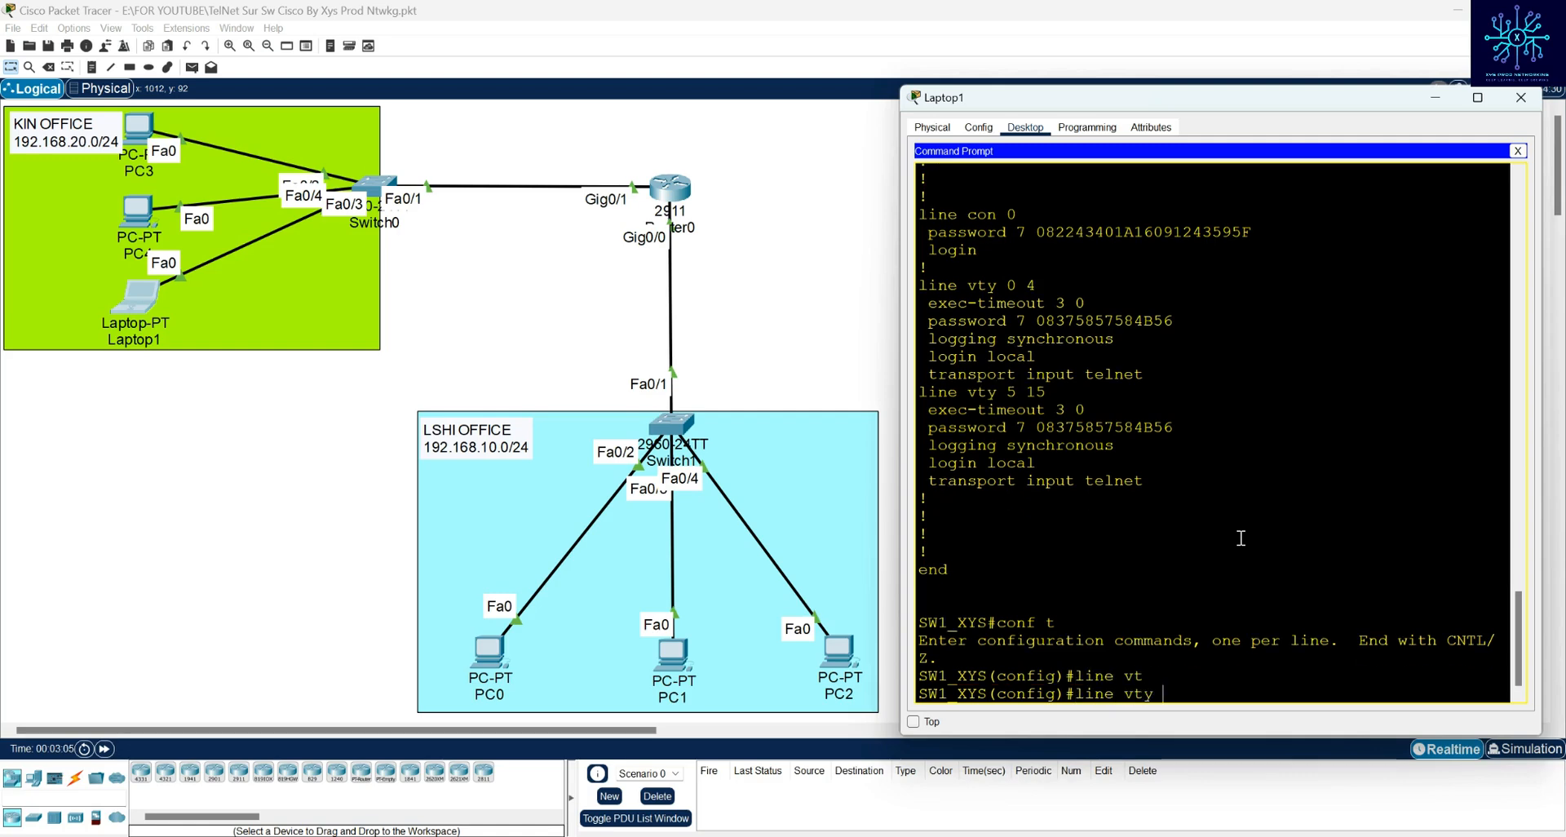
pyautogui.write('0 15')
pyautogui.press('Return')
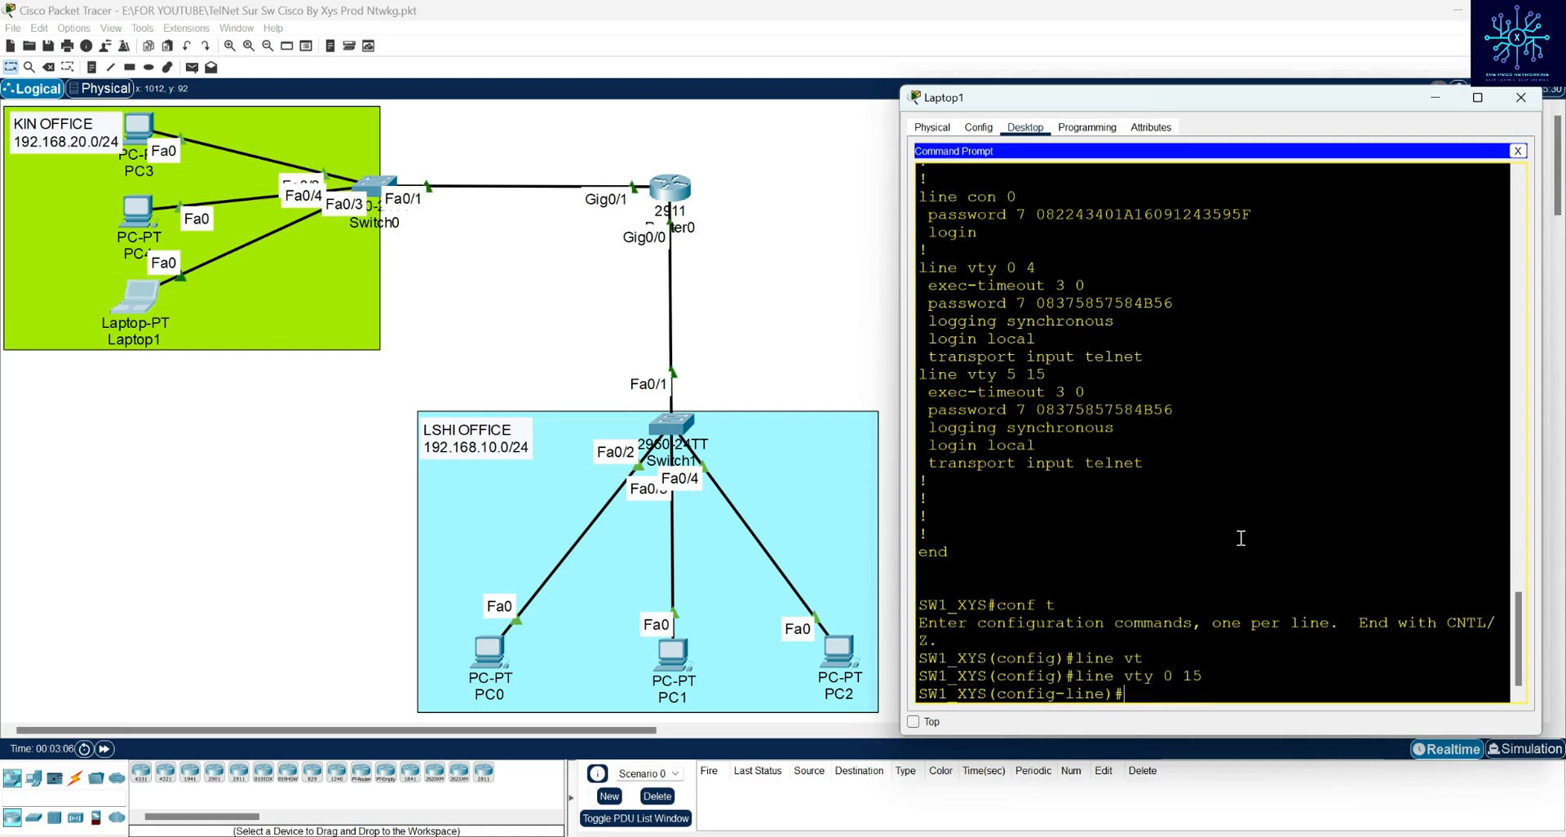
pyautogui.write('login lo')
pyautogui.press('Tab')
pyautogui.press('Return')
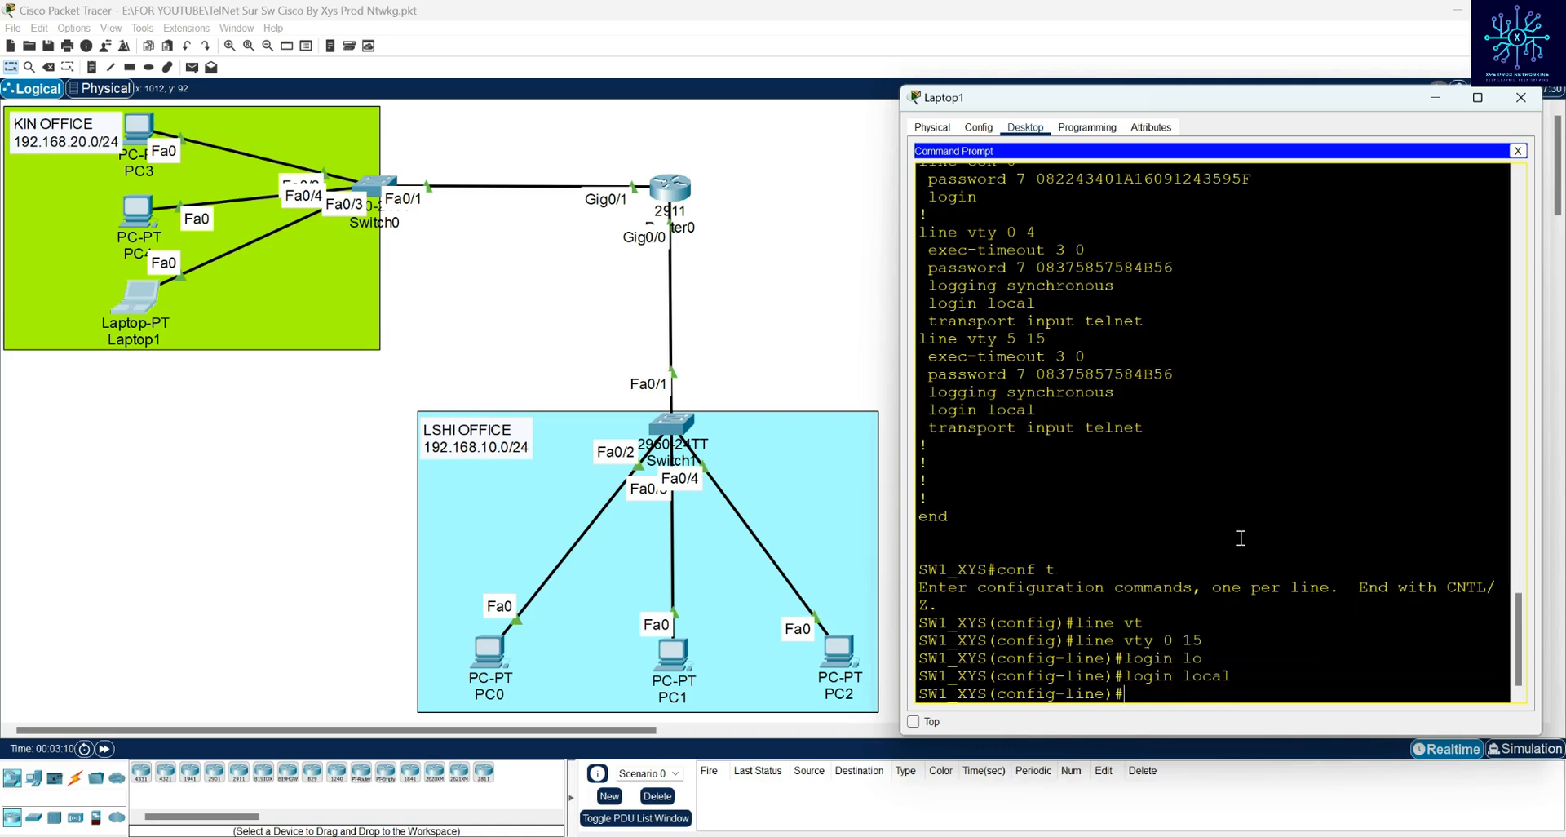
# Restrict the vty lines to SSH with transport input ssh, and exit line configuration mode
pyautogui.write('tr')
pyautogui.press('Tab')
pyautogui.write('i')
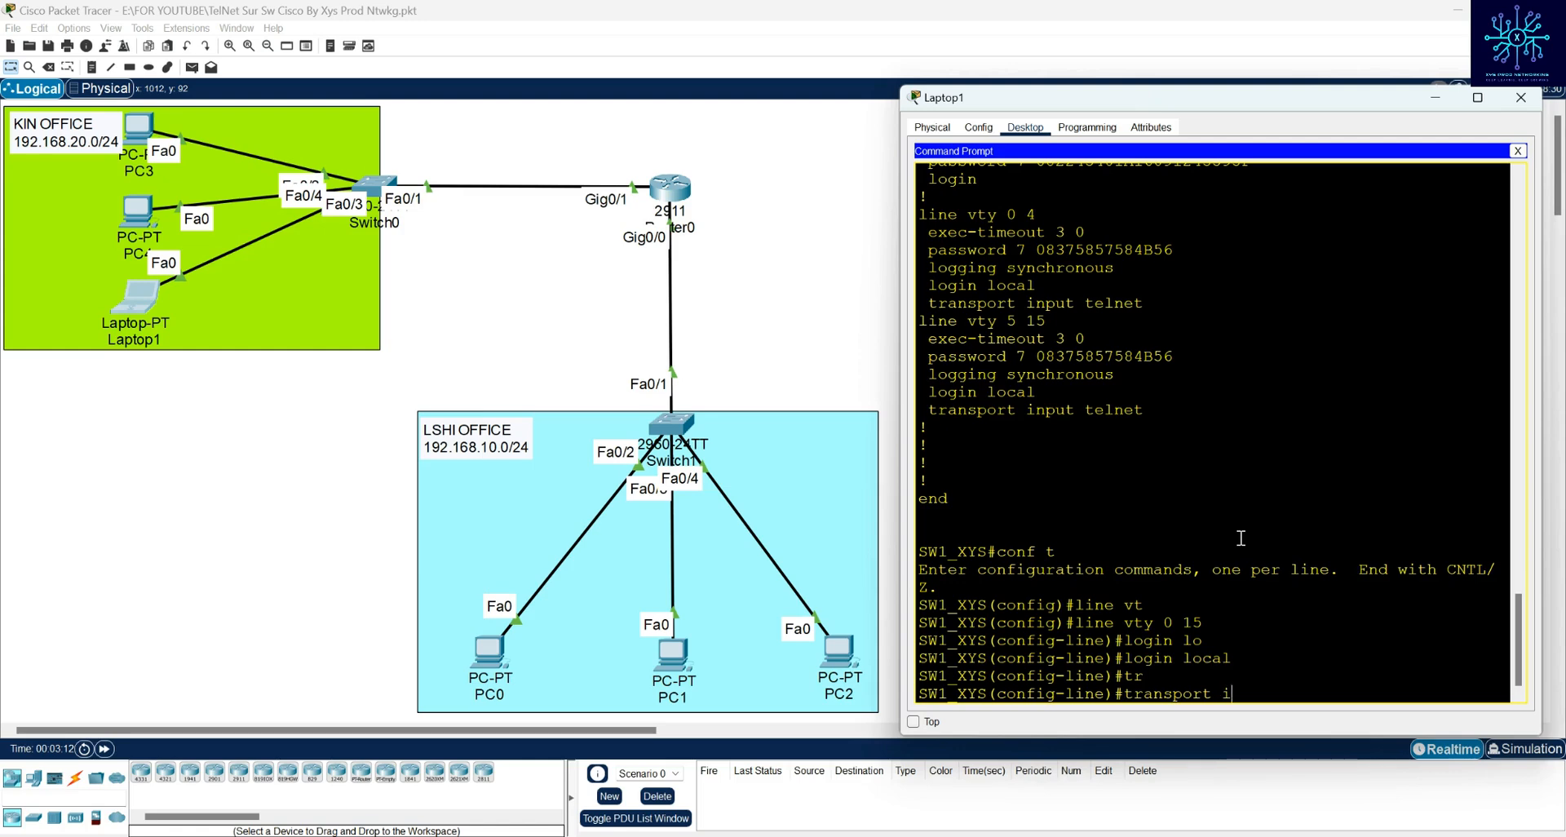
pyautogui.press('Tab')
pyautogui.write('ss')
pyautogui.press('Tab')
pyautogui.press('Return')
pyautogui.press('Return')
pyautogui.press('Return')
pyautogui.press('Return')
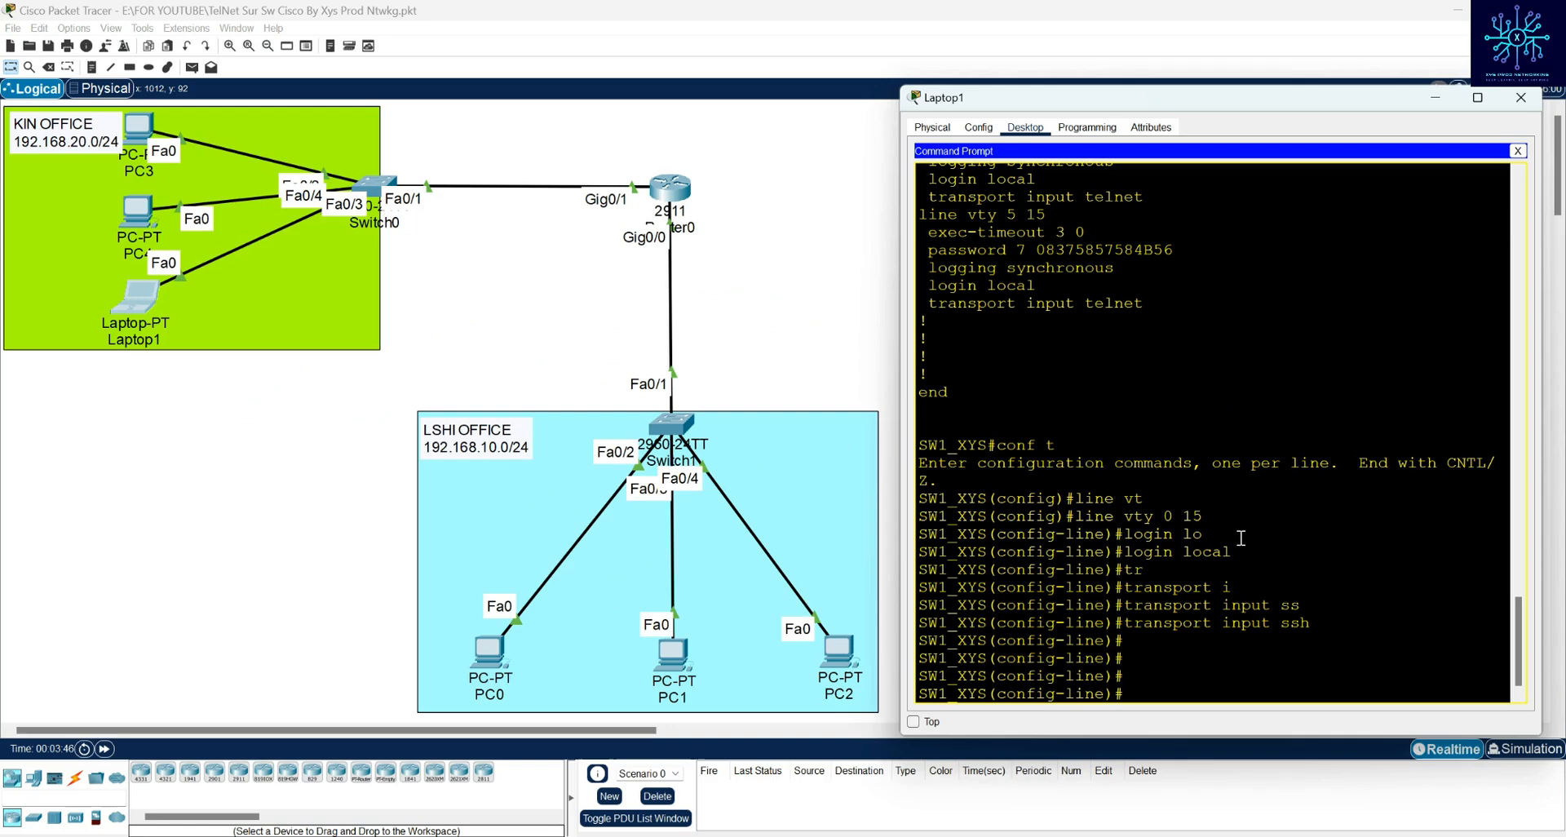
pyautogui.write('exit')
pyautogui.press('Return')
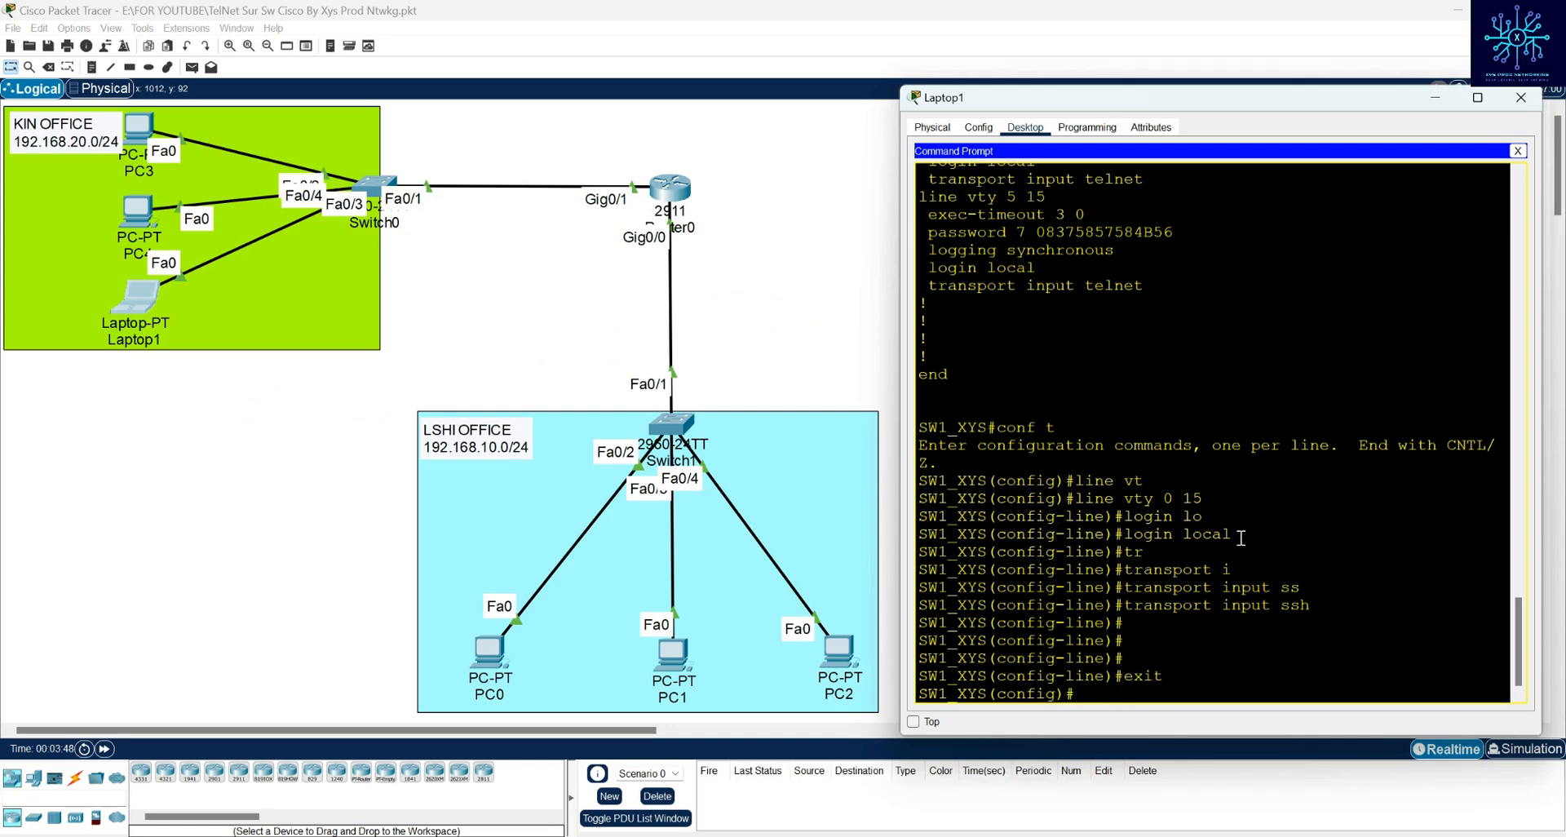
# List the protocol versions accepted by ip ssh version, and try to set ip ssh version 2
pyautogui.write('ip ss')
pyautogui.press('Tab')
pyautogui.write('ve')
pyautogui.press('Tab')
pyautogui.write('2')
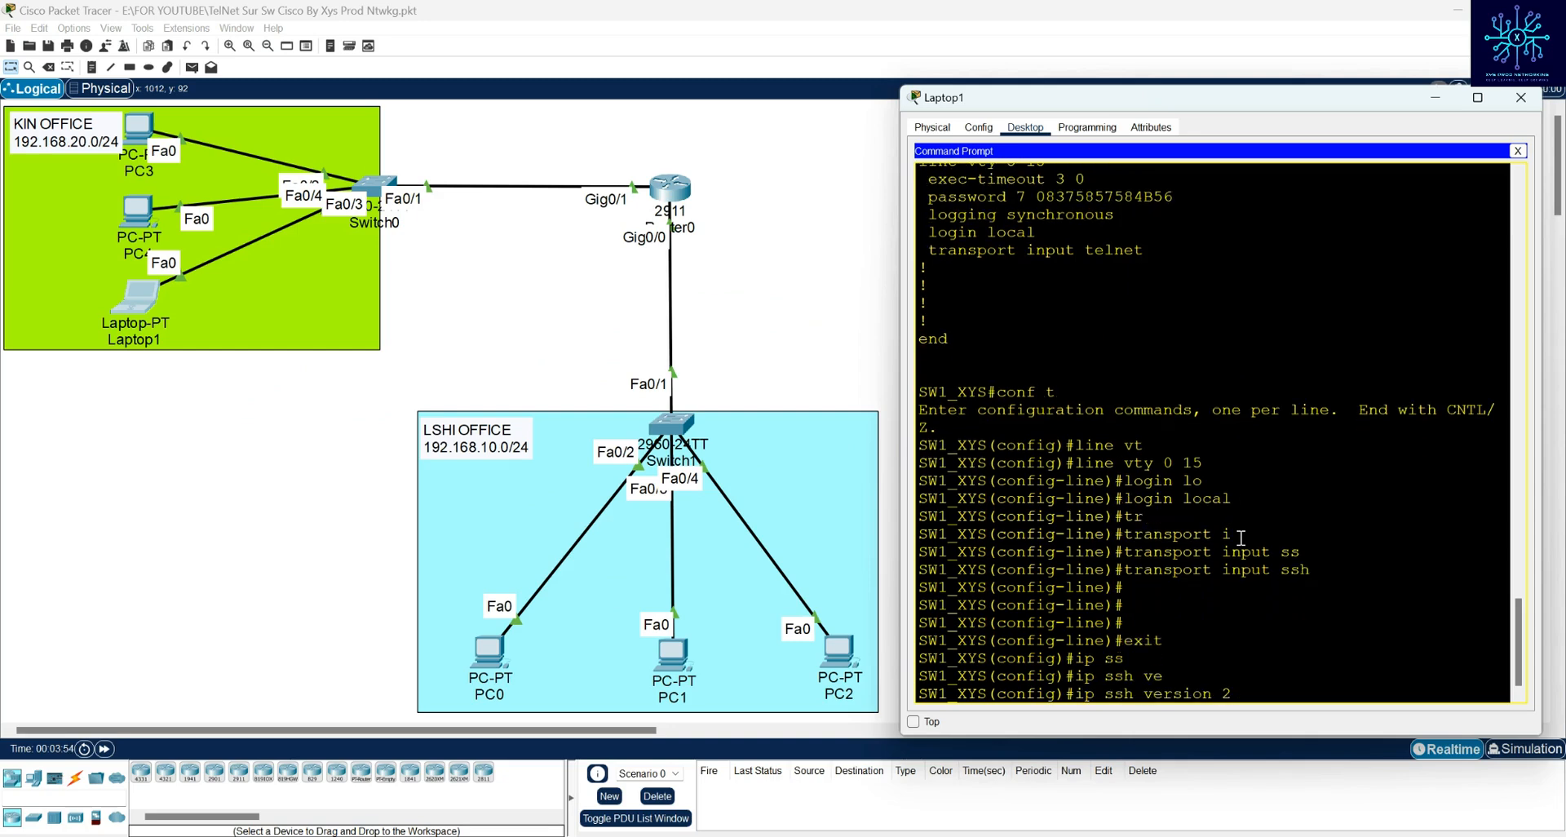
pyautogui.press('BackSpace')
pyautogui.write('?')
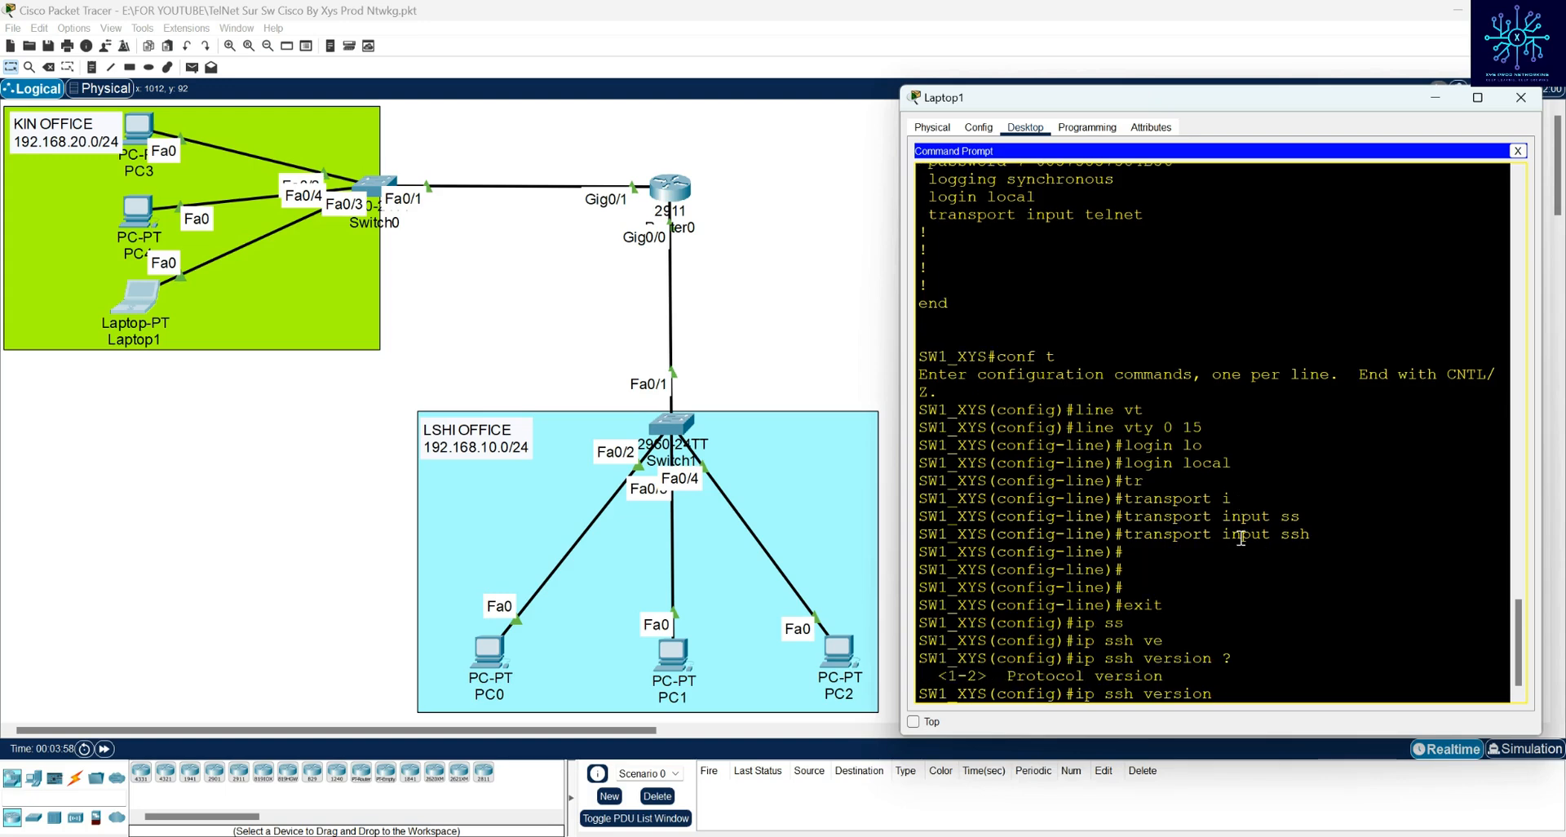
pyautogui.moveTo(938, 675); pyautogui.dragTo(986, 676)
pyautogui.click(1237, 690)
pyautogui.write('2')
pyautogui.press('Return')
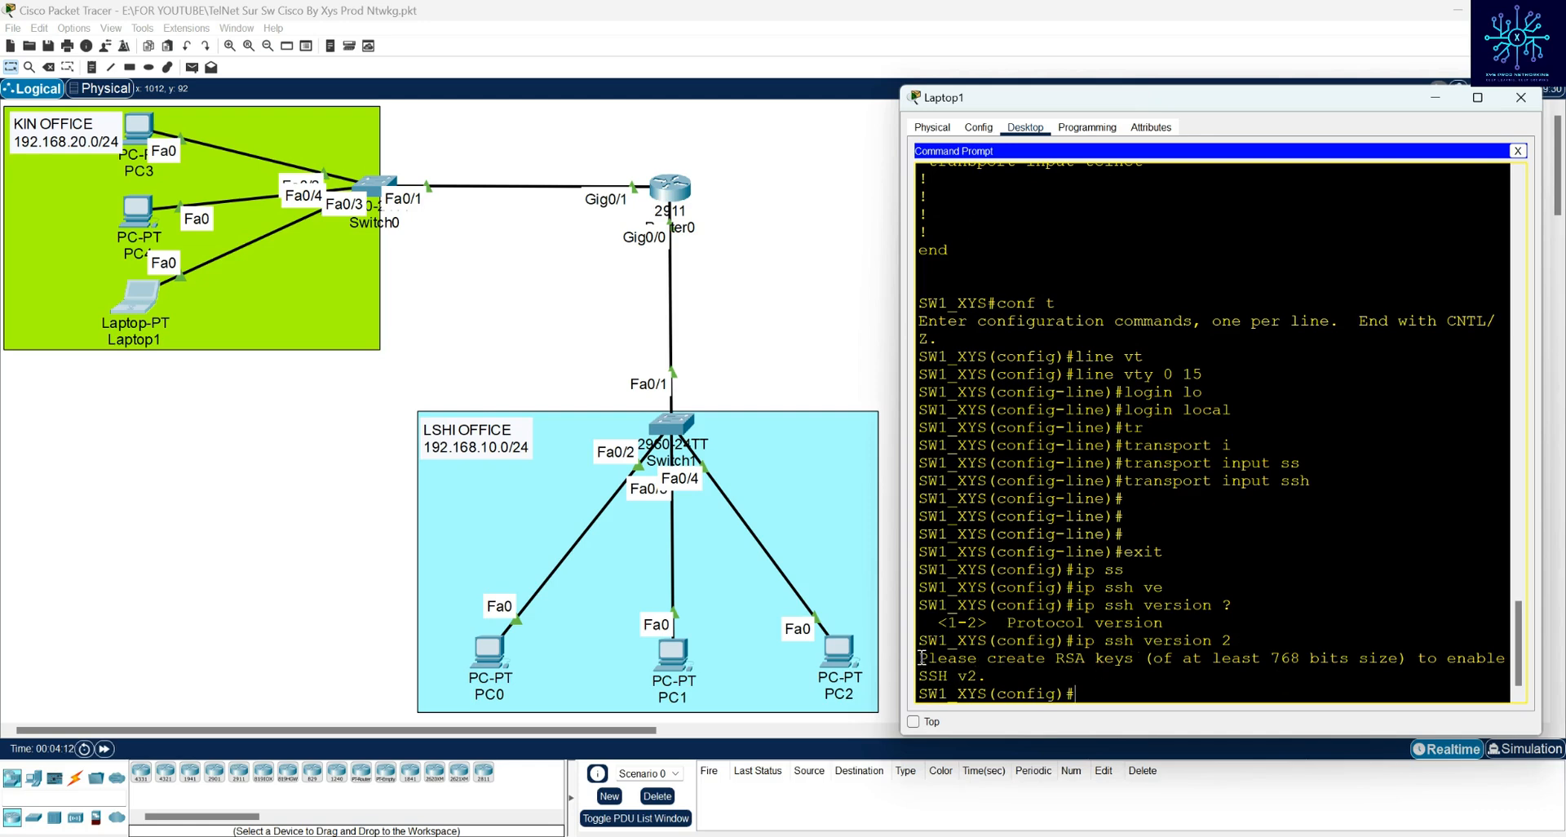
# Examine the switch's response about the RSA keys needed for SSH version 2, and return to the configuration prompt
pyautogui.moveTo(922, 657); pyautogui.dragTo(1143, 657)
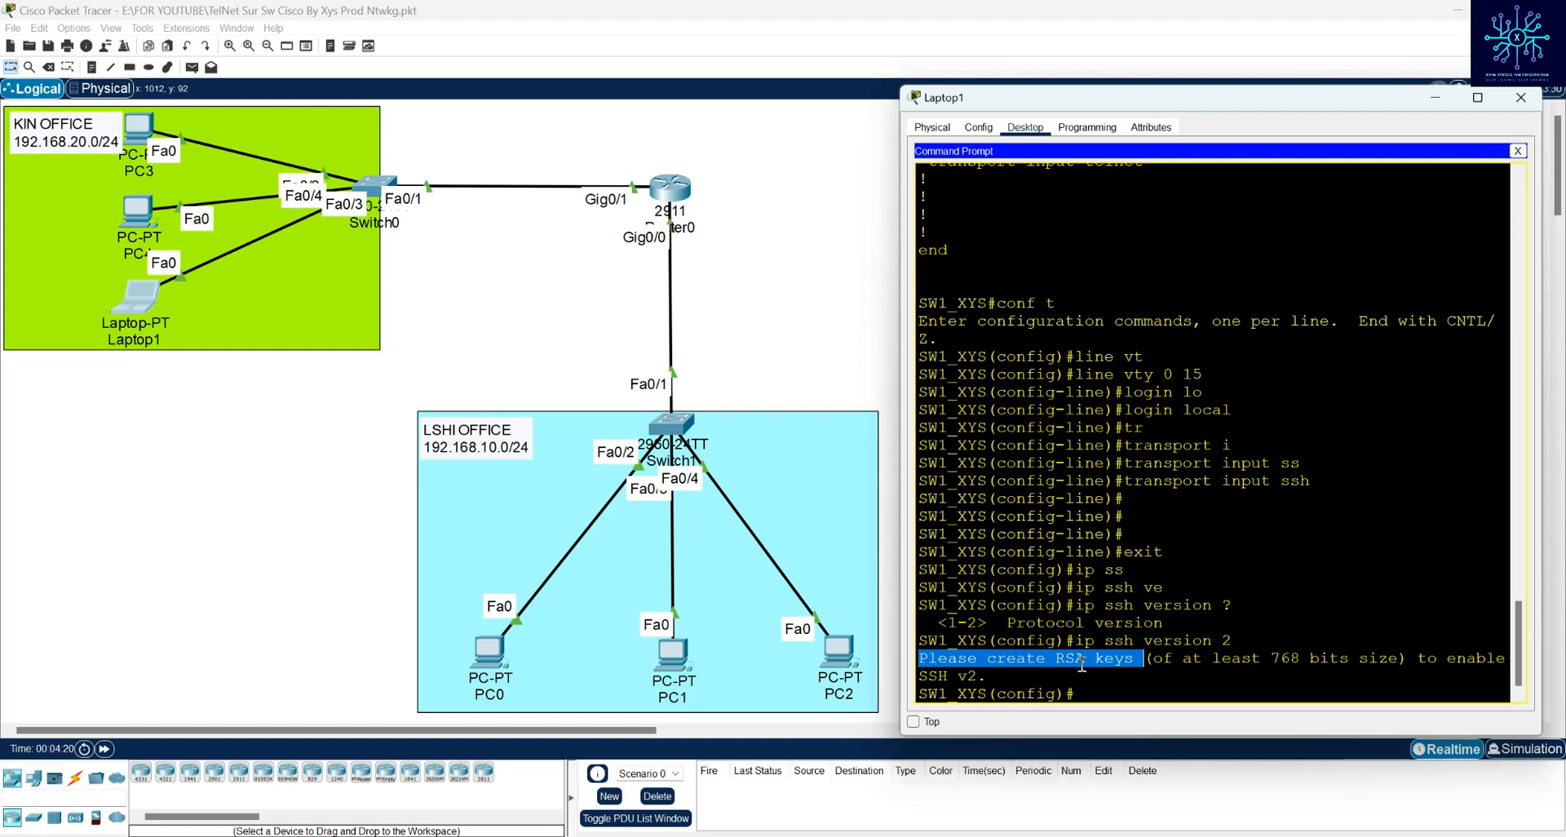
pyautogui.moveTo(1416, 659); pyautogui.dragTo(1522, 659)
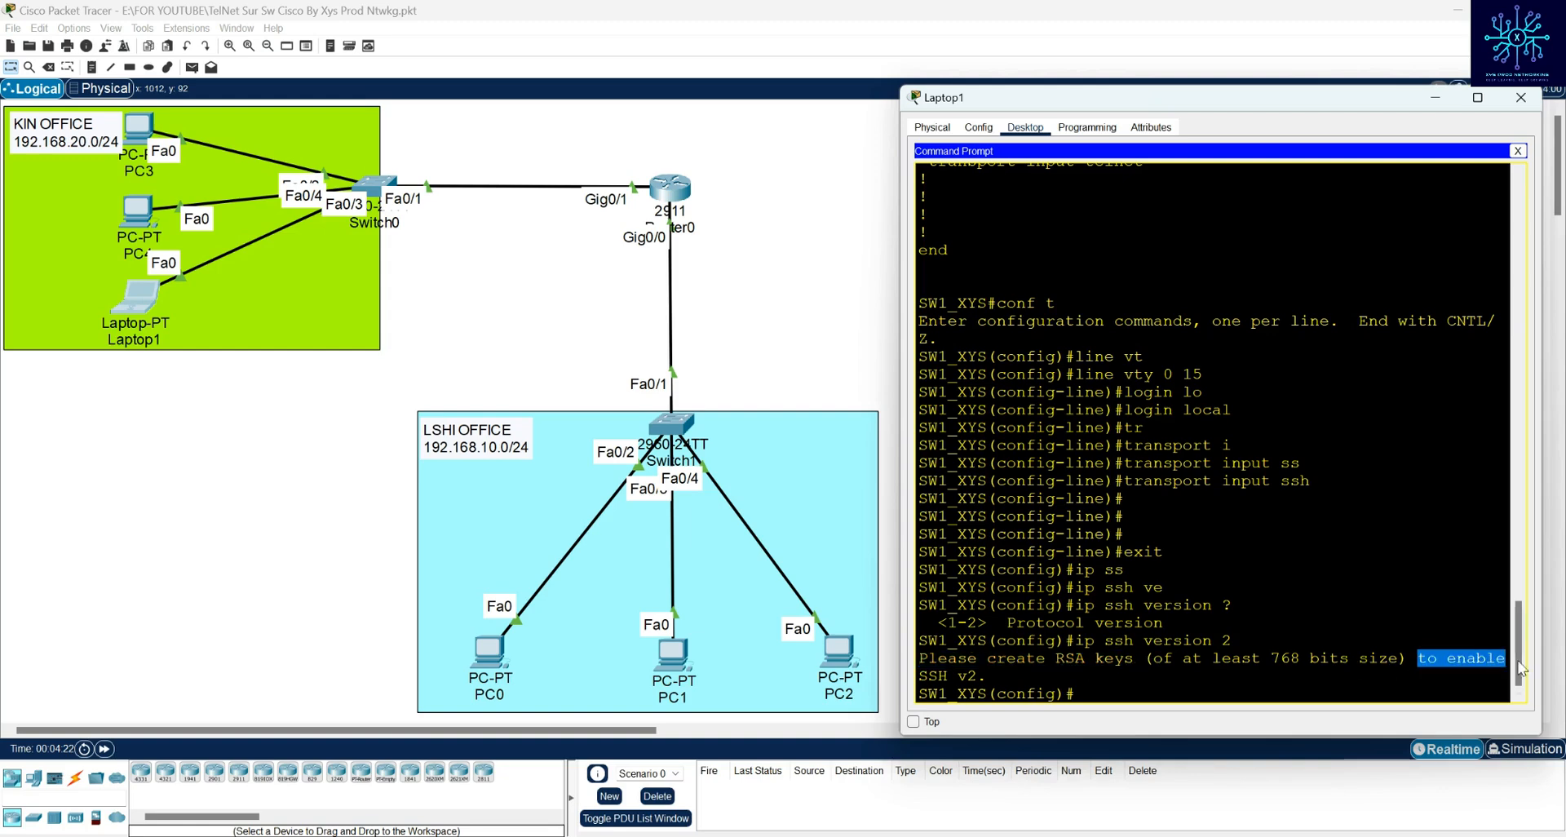
pyautogui.moveTo(927, 675); pyautogui.dragTo(1162, 667)
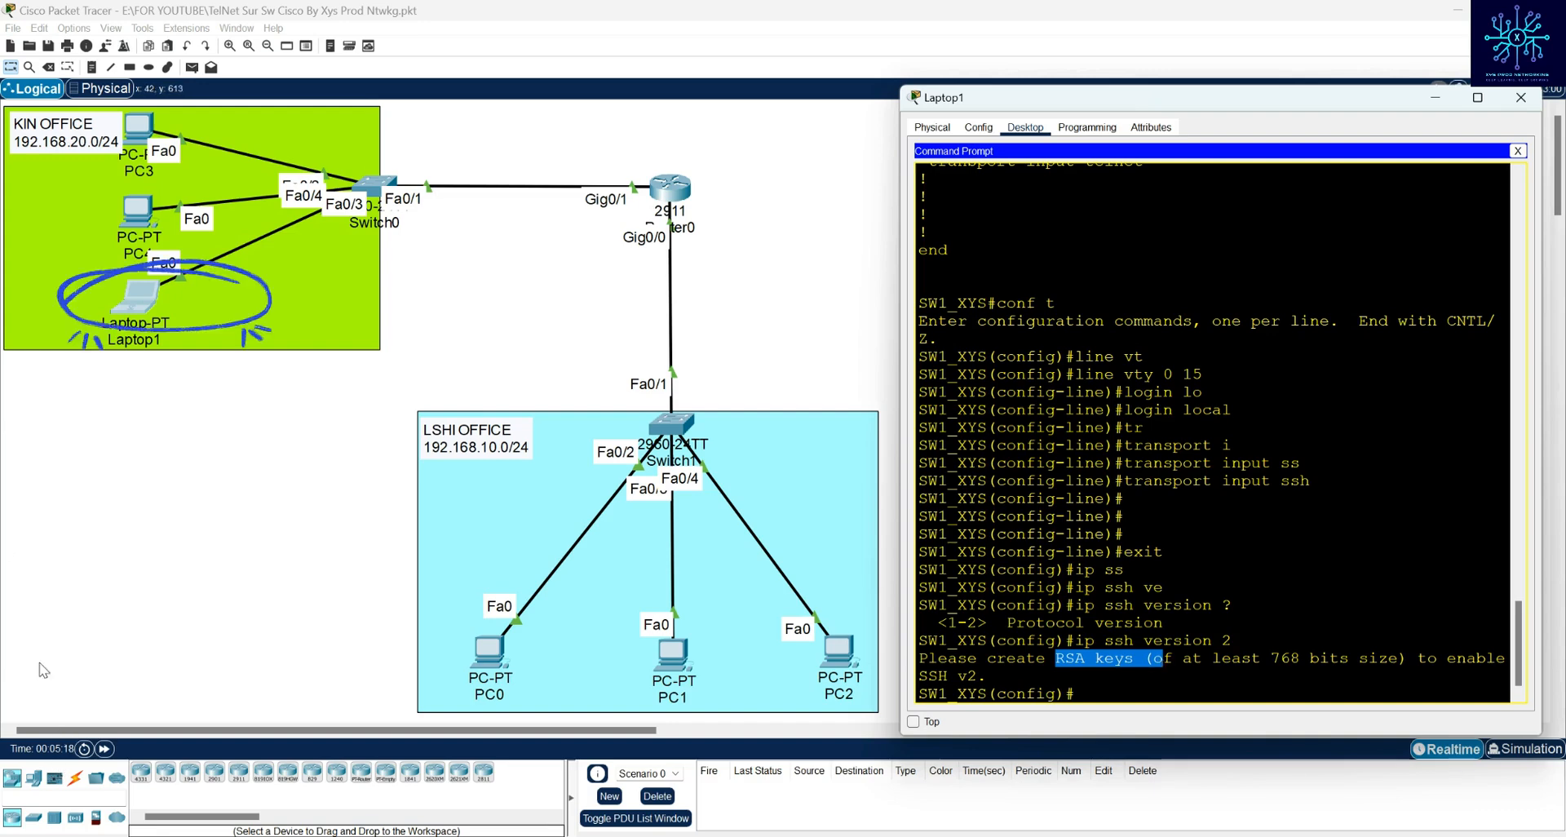
pyautogui.click(159, 376)
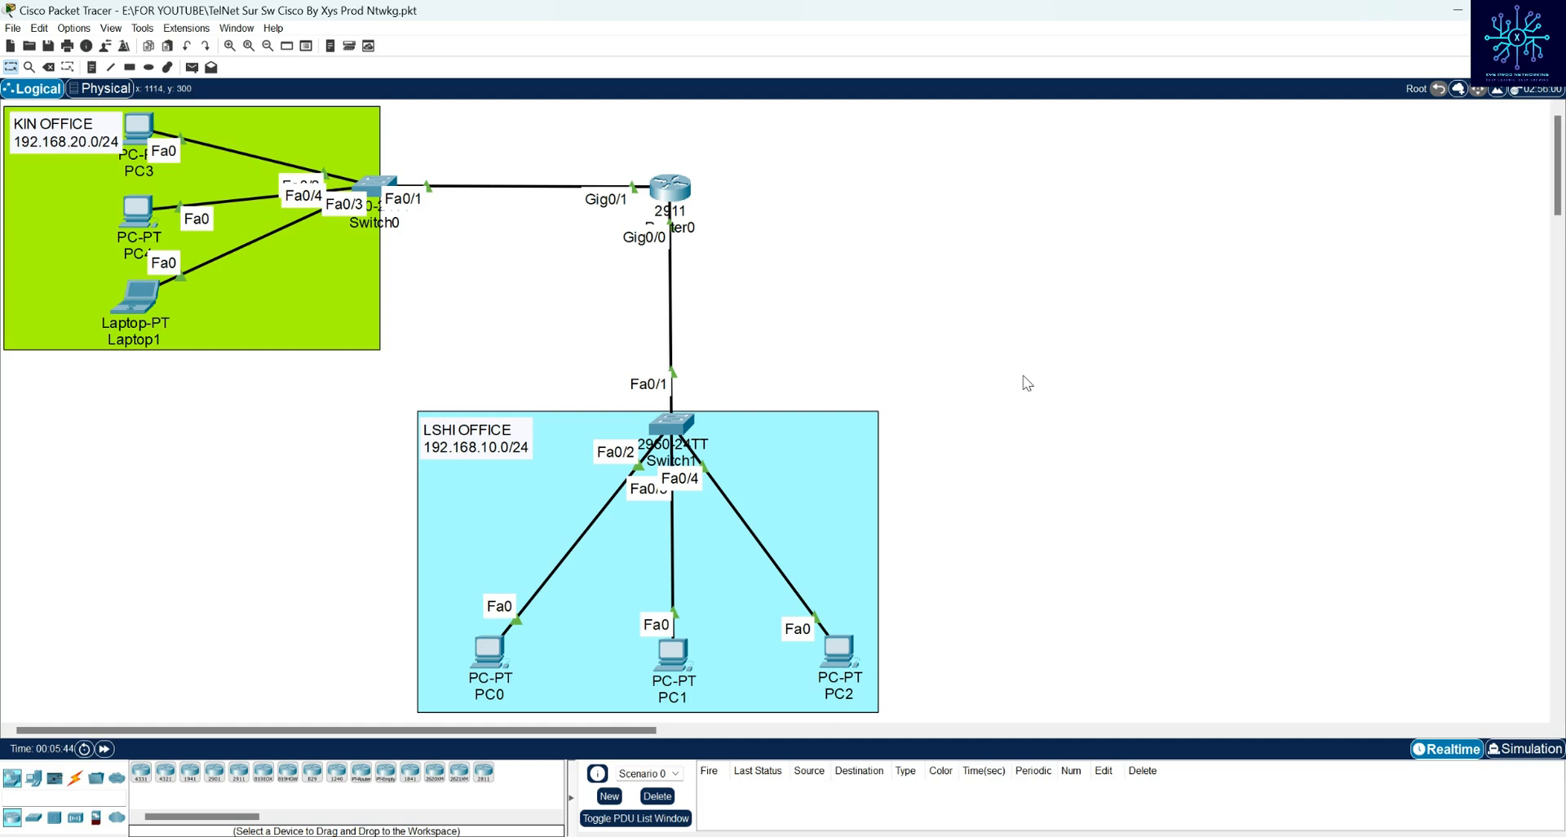
pyautogui.click(1097, 778)
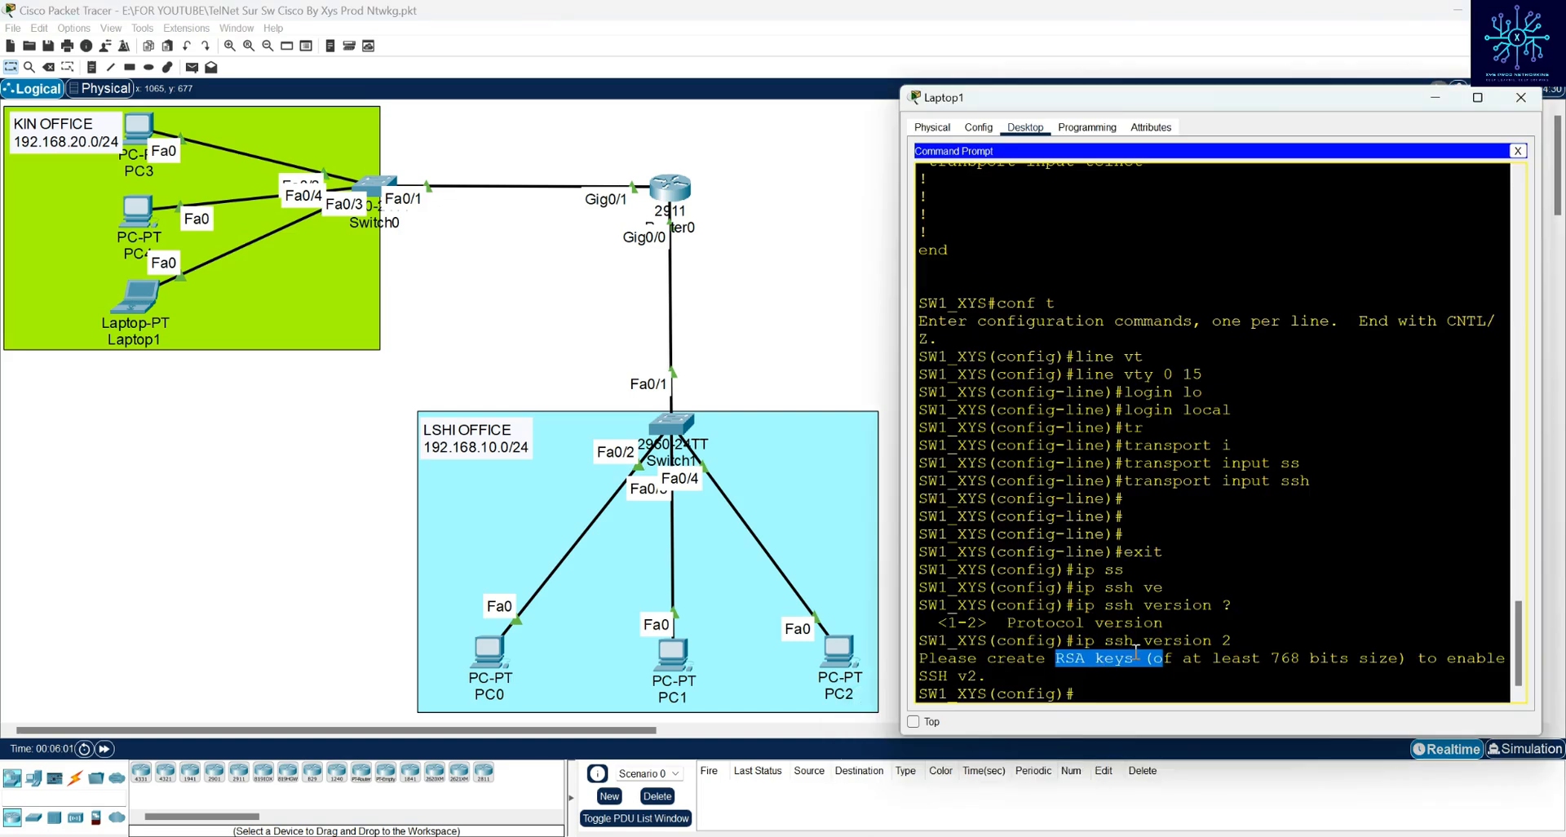
pyautogui.click(1103, 693)
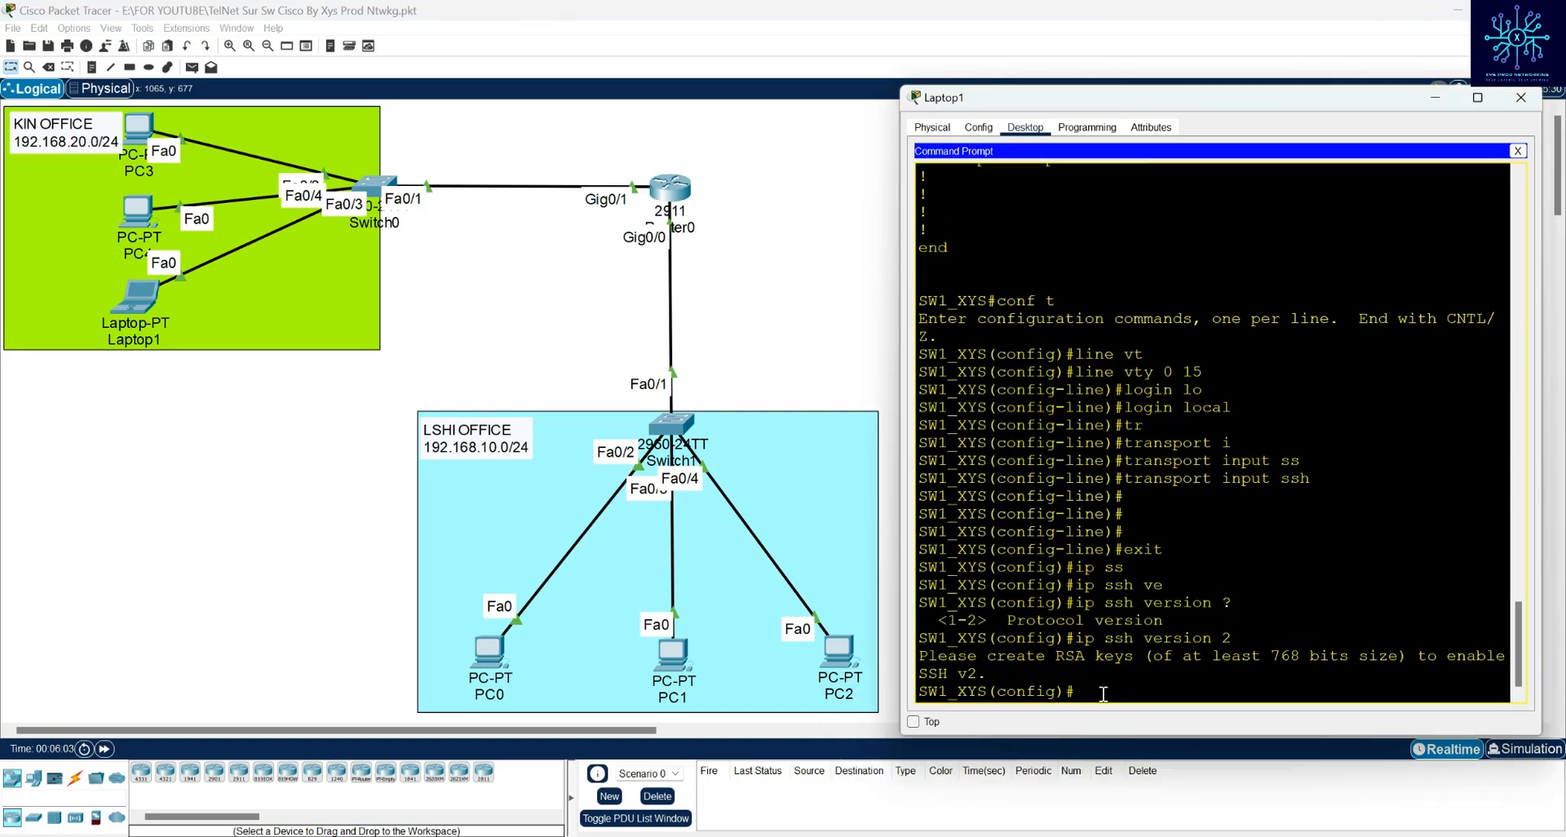
# Start RSA key generation on the switch with crypto key generate rsa
pyautogui.write('cry')
pyautogui.press('Tab')
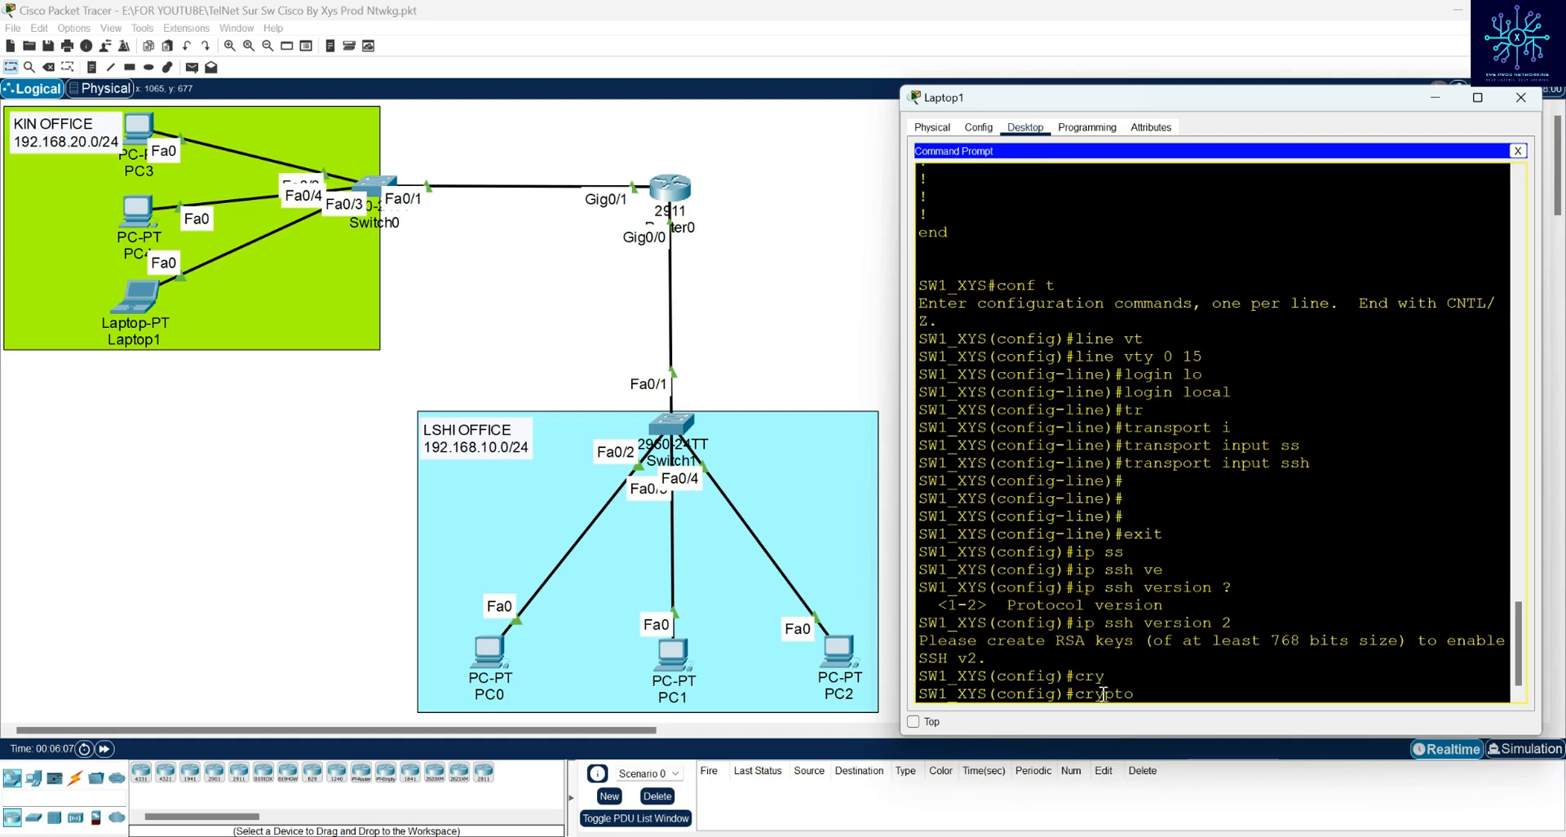
pyautogui.write('k')
pyautogui.press('Tab')
pyautogui.write('g')
pyautogui.press('Tab')
pyautogui.write('rs')
pyautogui.press('Tab')
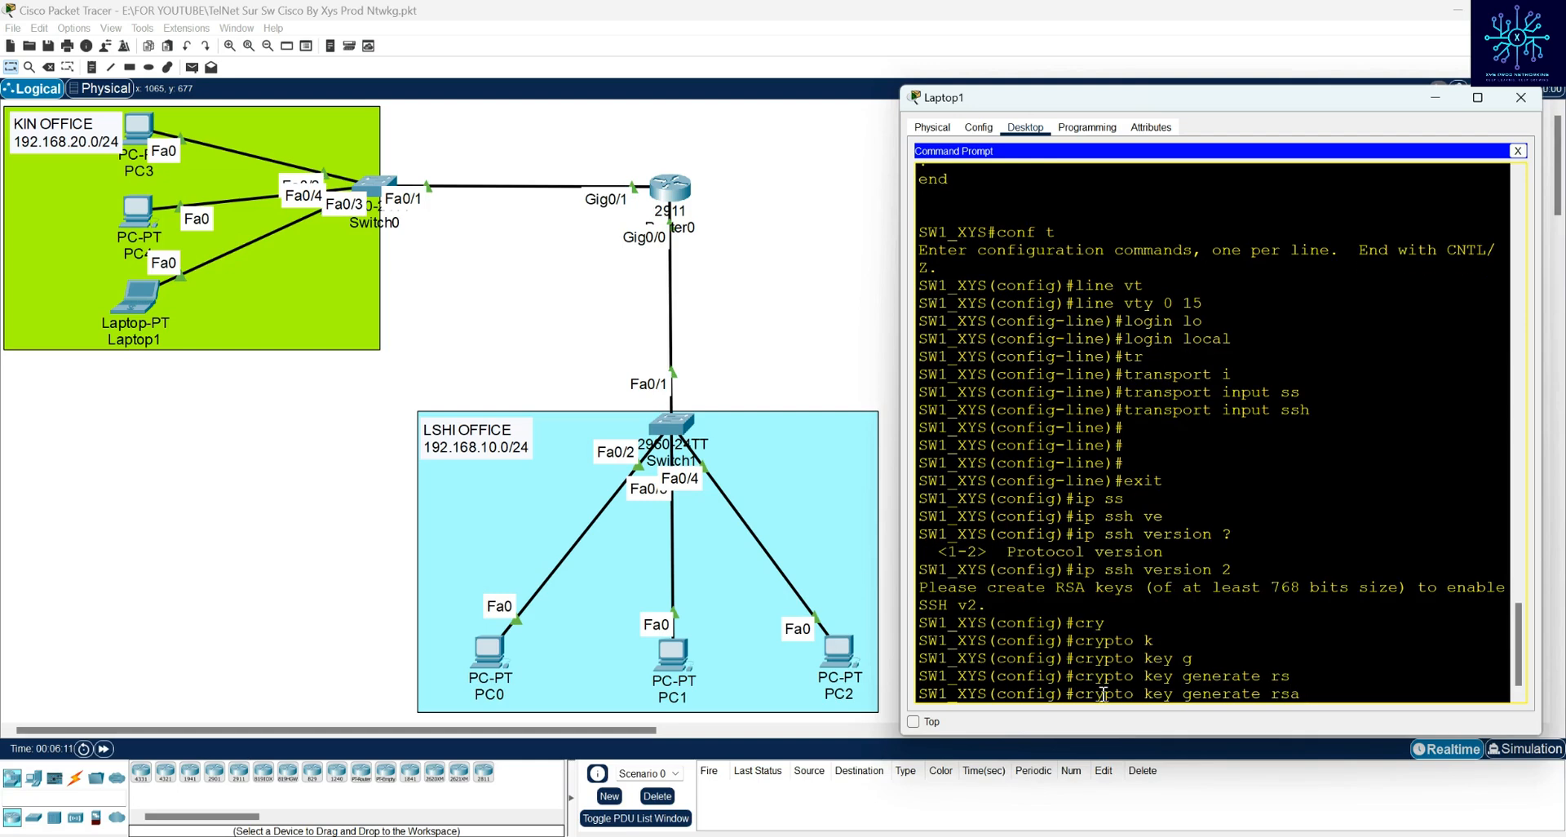
pyautogui.press('Return')
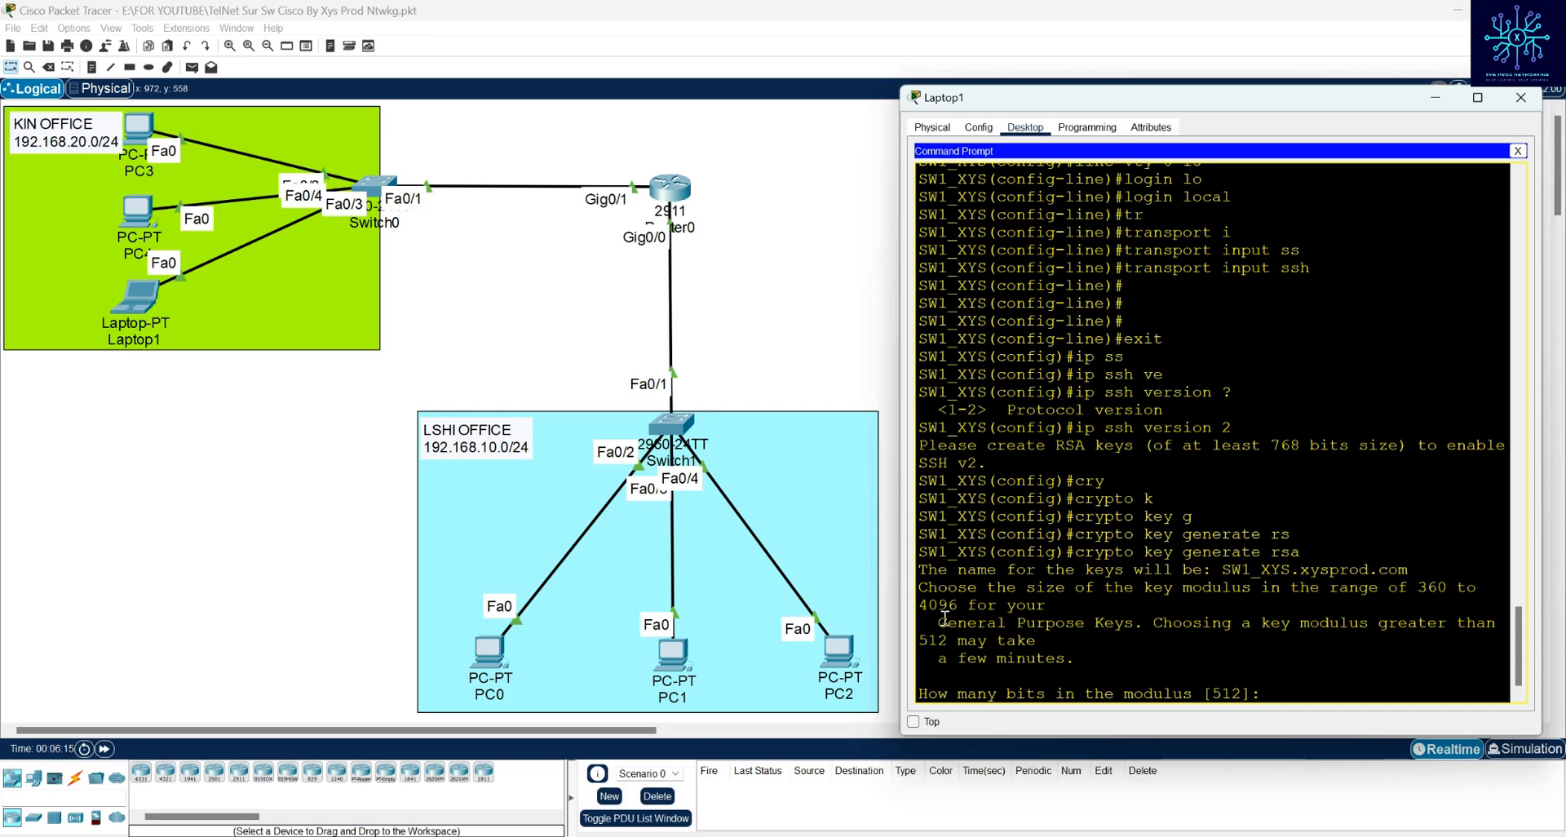
# Examine the hostname and domain name parts of the RSA key name
pyautogui.moveTo(927, 568); pyautogui.dragTo(1294, 570)
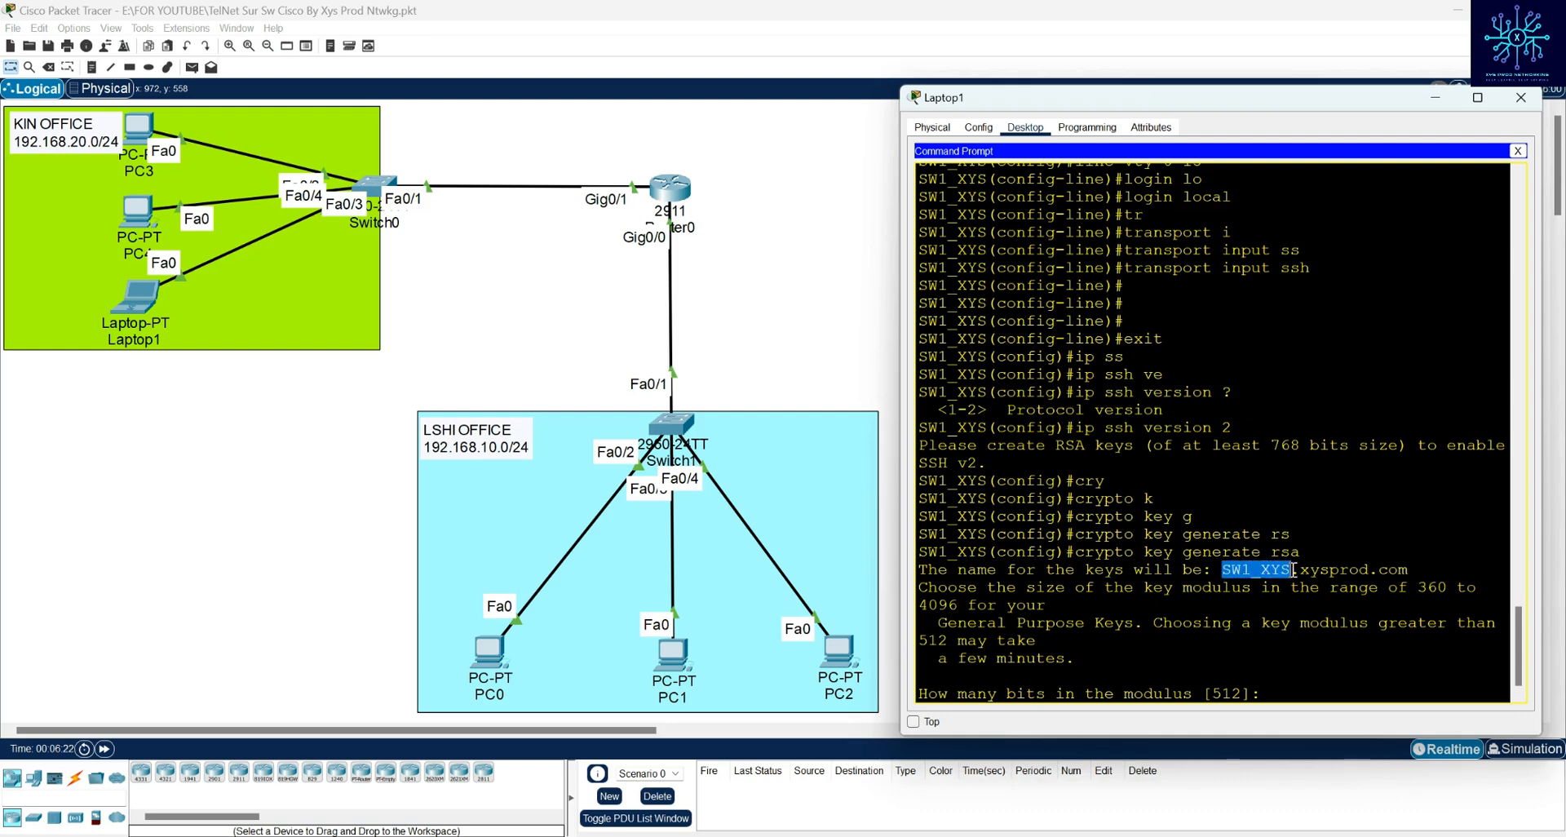
pyautogui.click(1301, 565)
pyautogui.moveTo(1301, 565); pyautogui.dragTo(1421, 569)
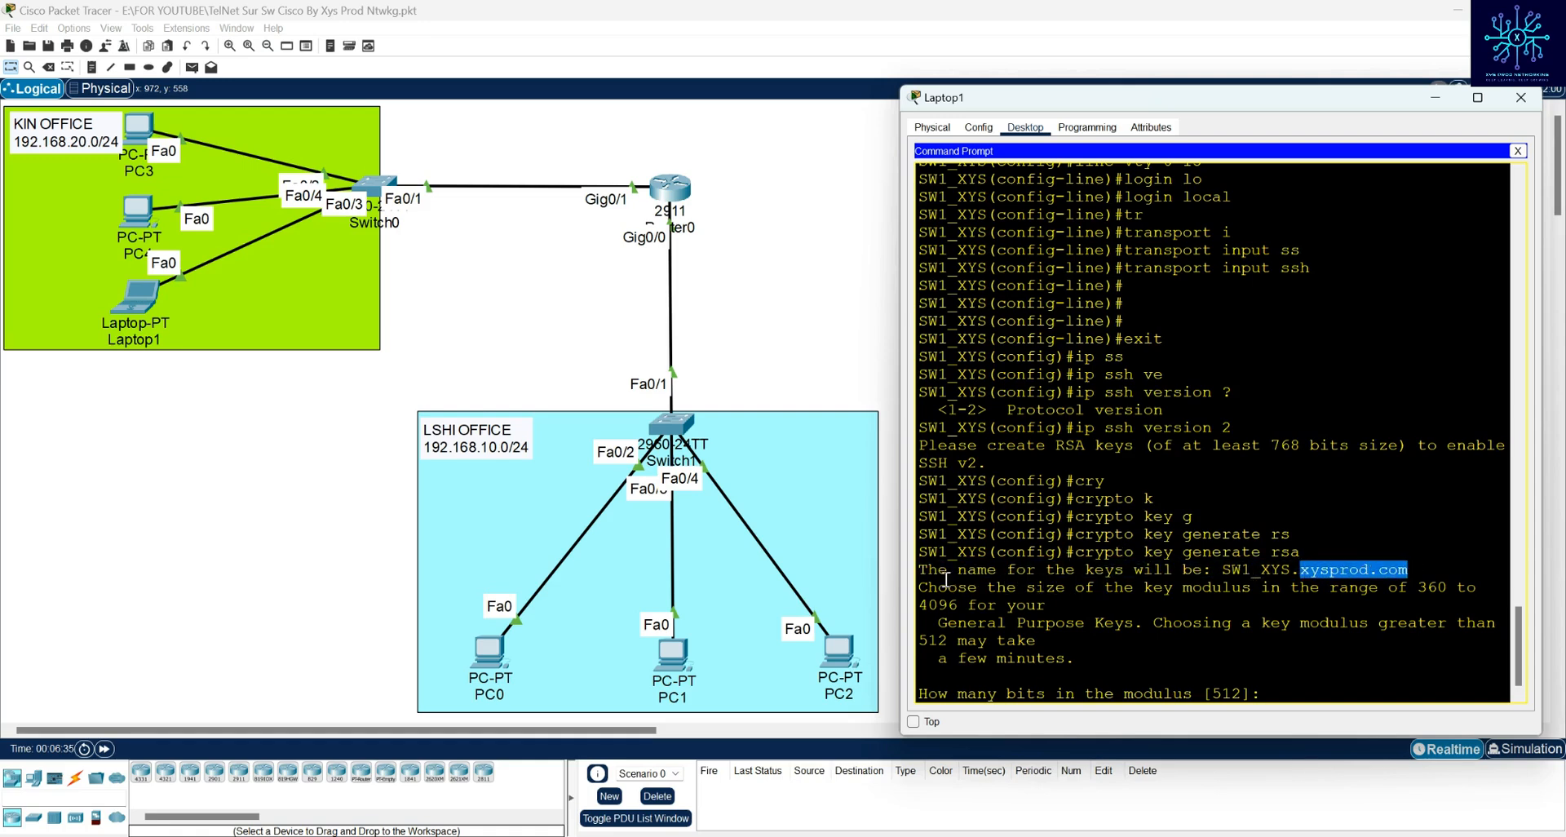
pyautogui.moveTo(920, 571); pyautogui.dragTo(1125, 569)
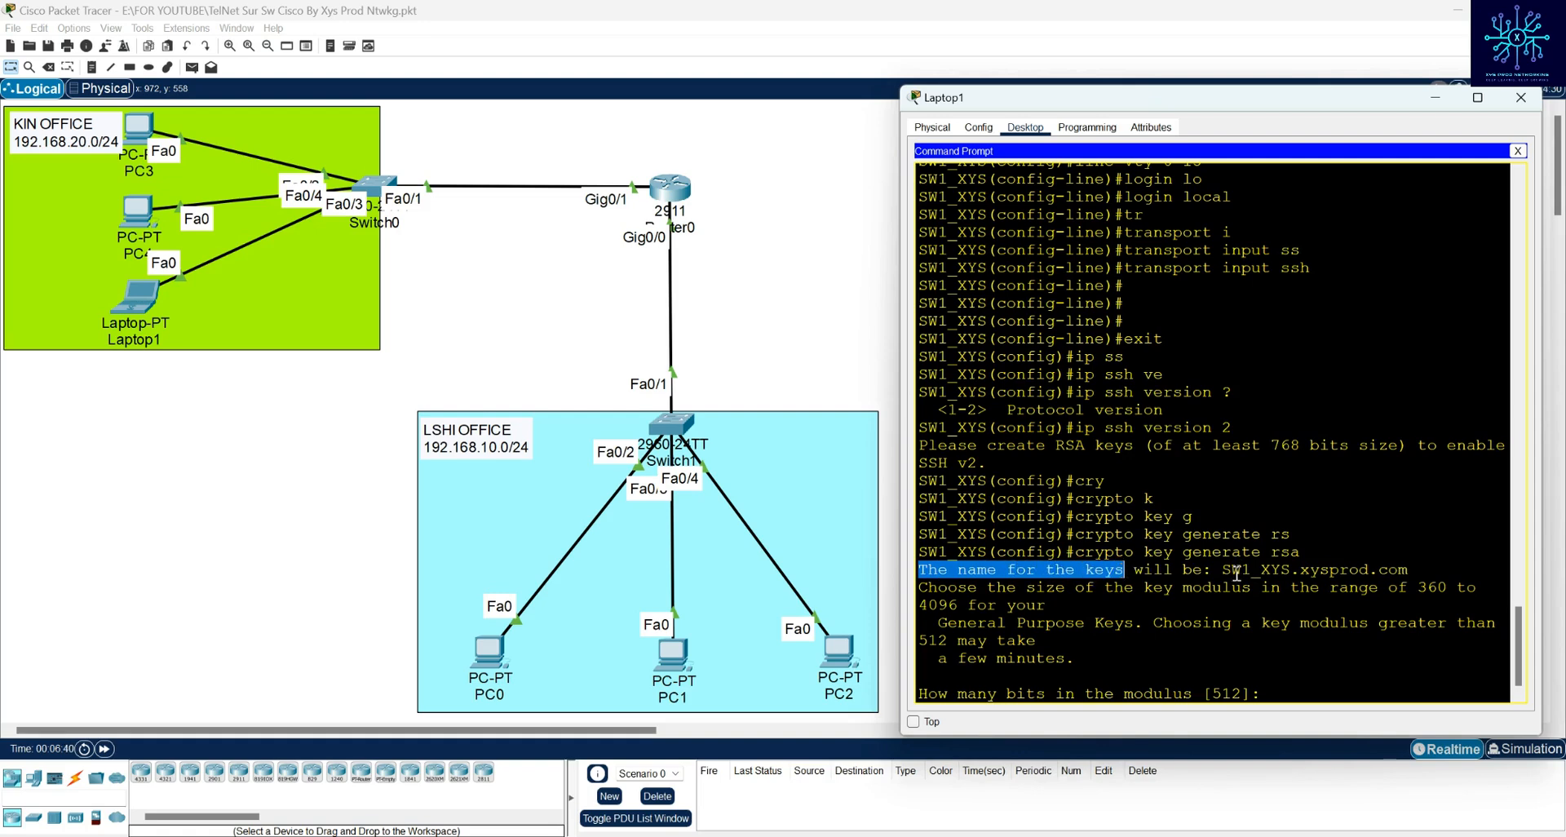
pyautogui.moveTo(1220, 569); pyautogui.dragTo(1294, 570)
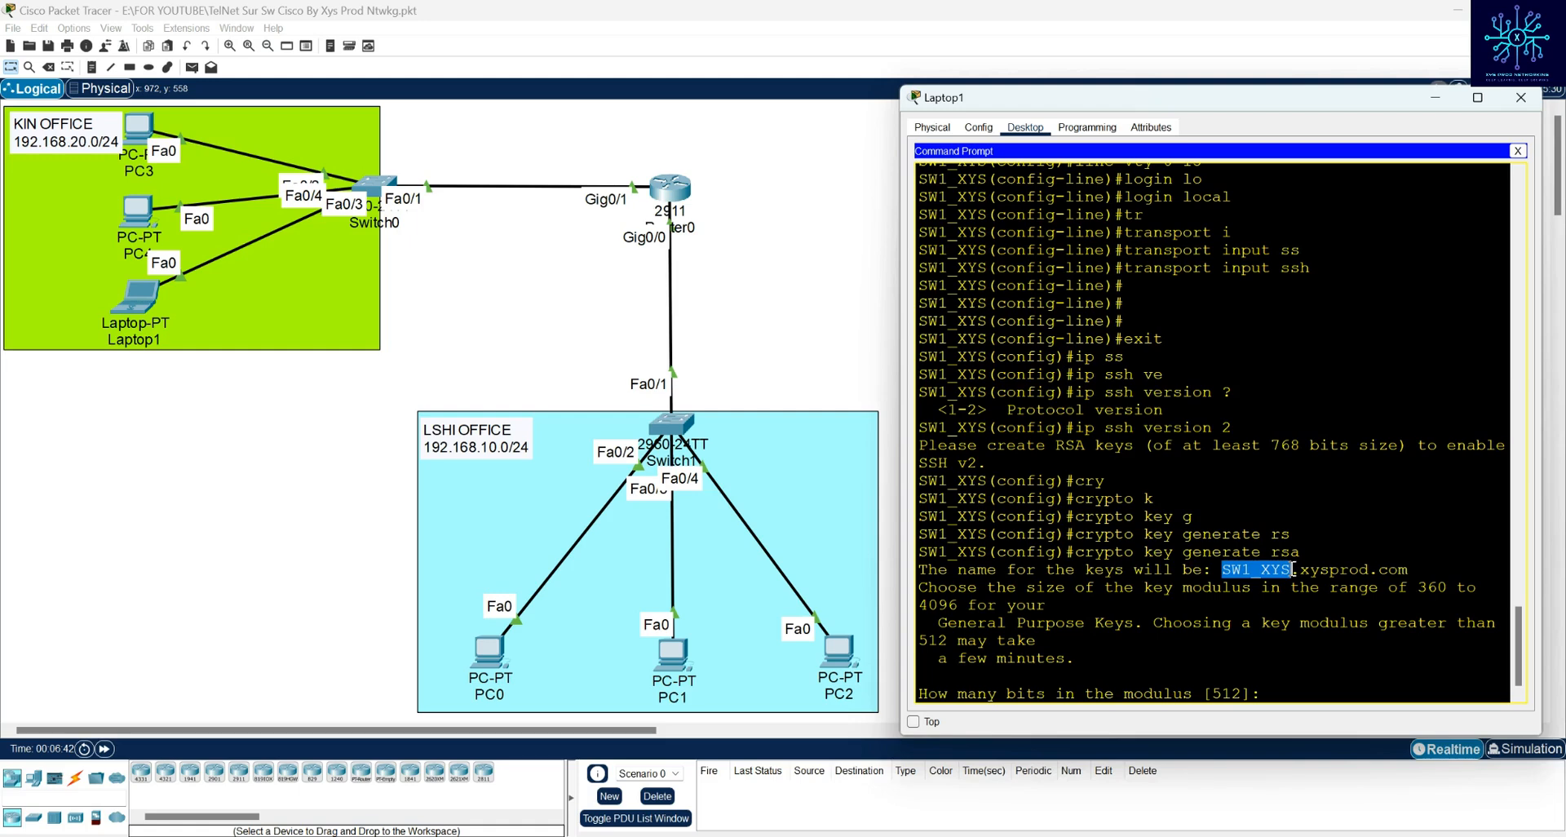
pyautogui.moveTo(1299, 569); pyautogui.dragTo(1428, 567)
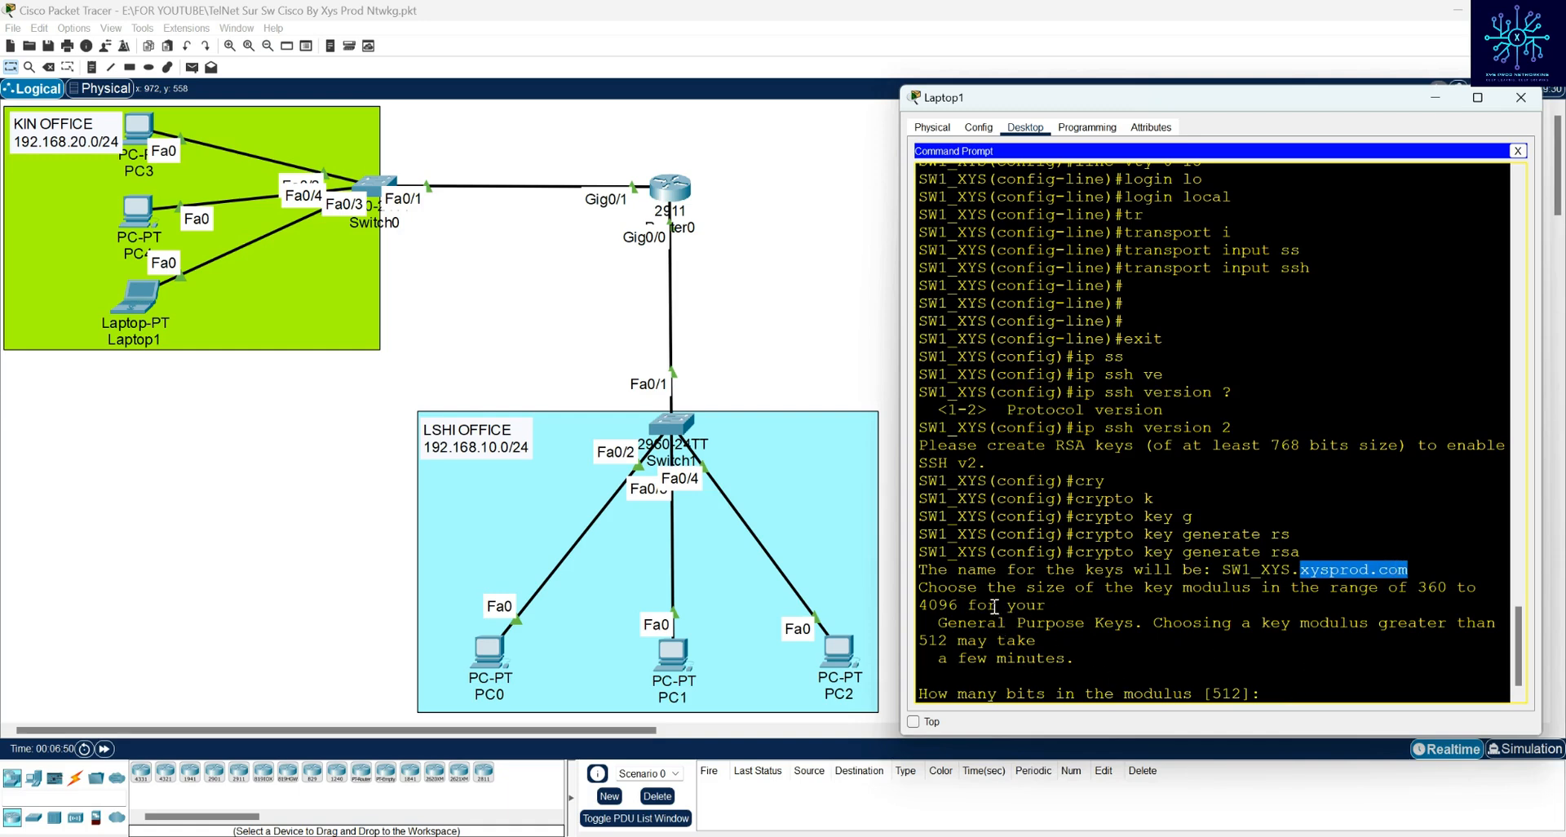
# Examine the permitted range for the key modulus size and the question about the number of modulus bits
pyautogui.click(924, 581)
pyautogui.moveTo(924, 581); pyautogui.dragTo(1476, 588)
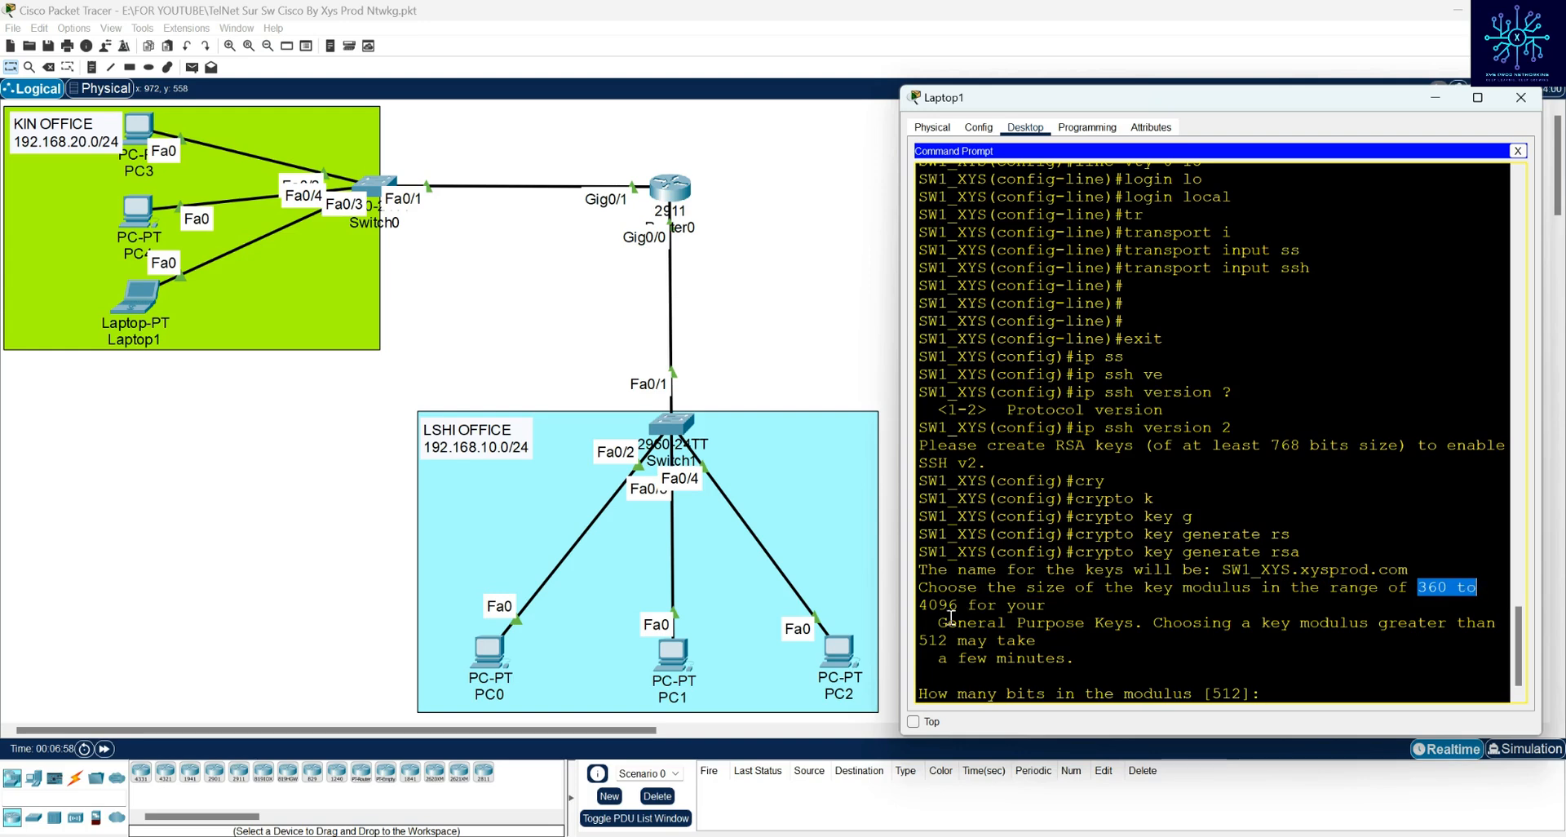
pyautogui.moveTo(918, 605); pyautogui.dragTo(1088, 607)
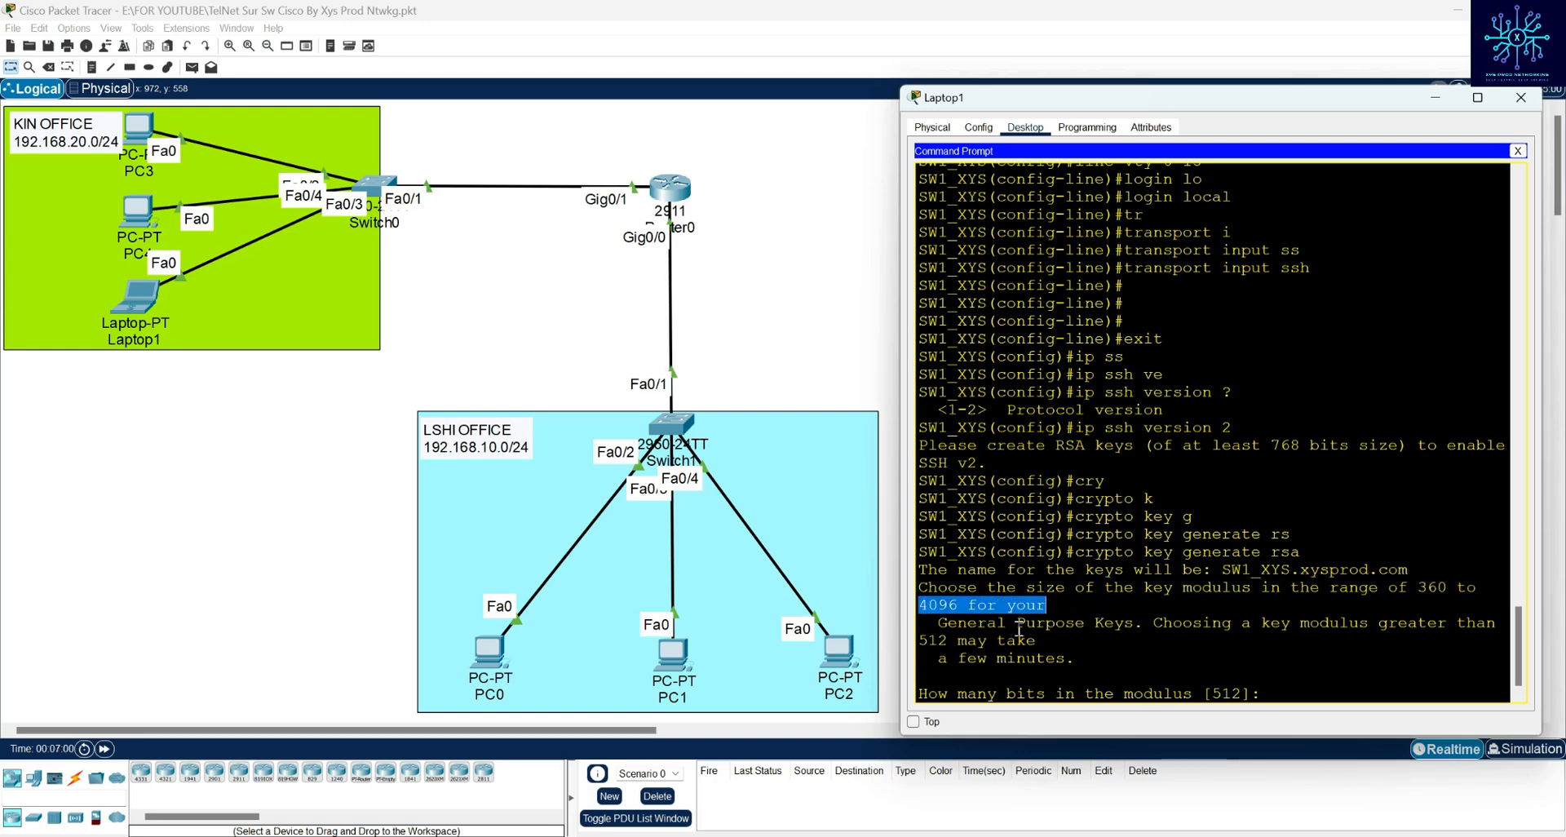
pyautogui.click(1140, 684)
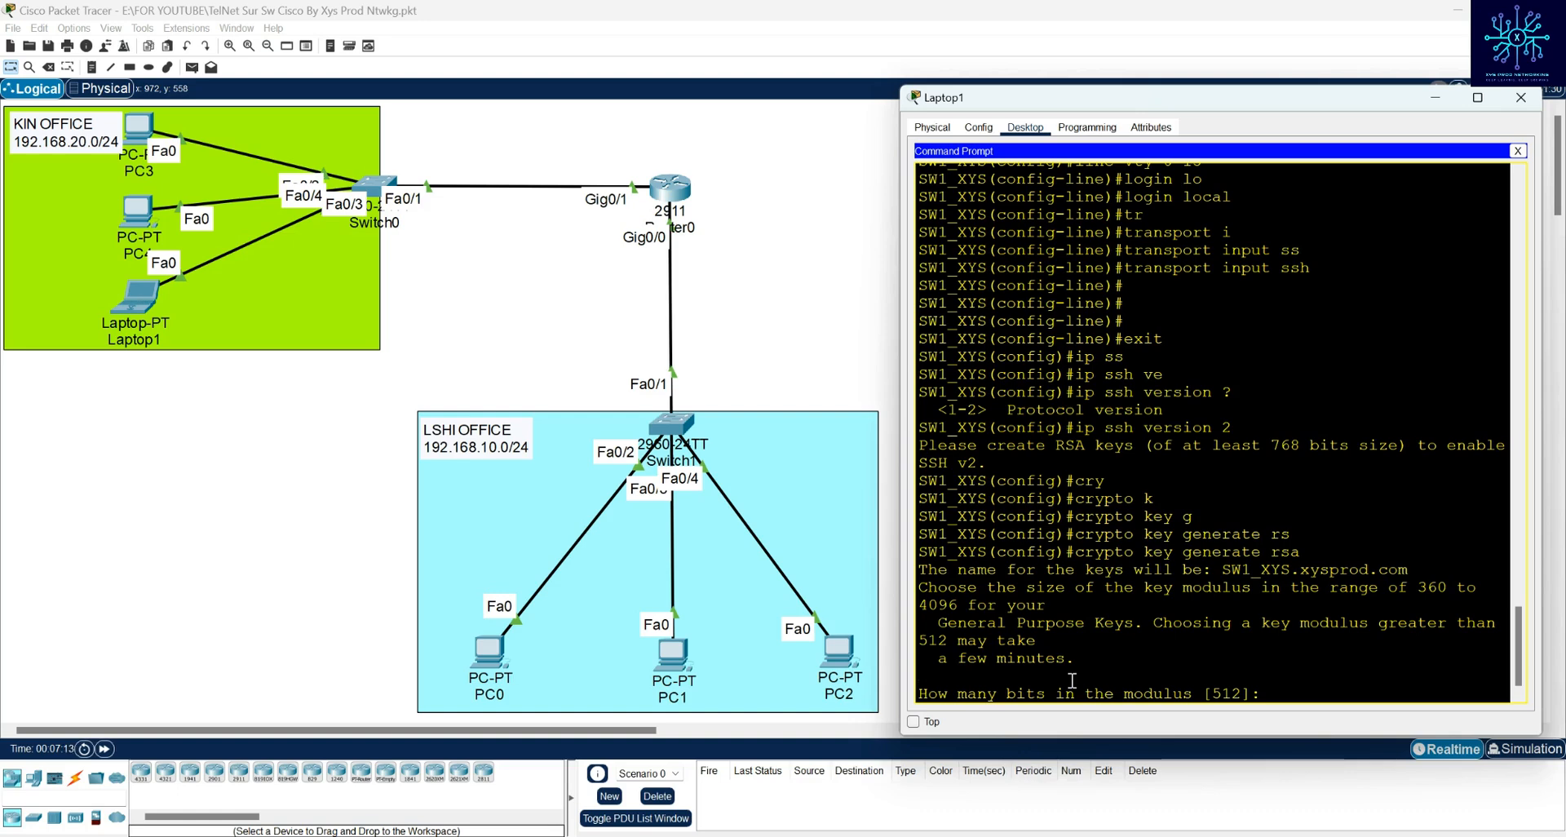
pyautogui.doubleClick(1246, 587)
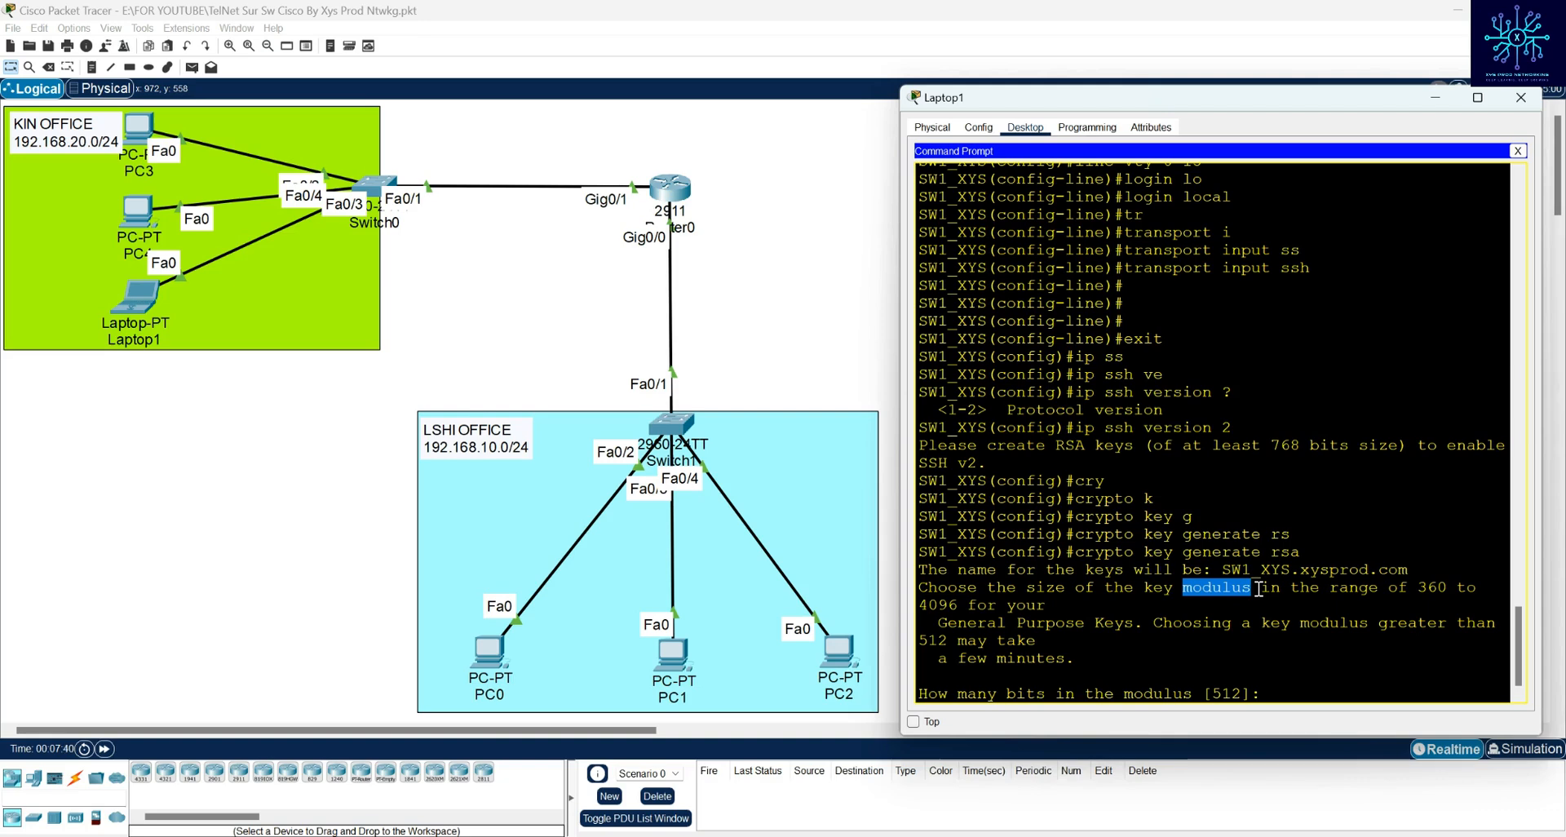
pyautogui.doubleClick(924, 639)
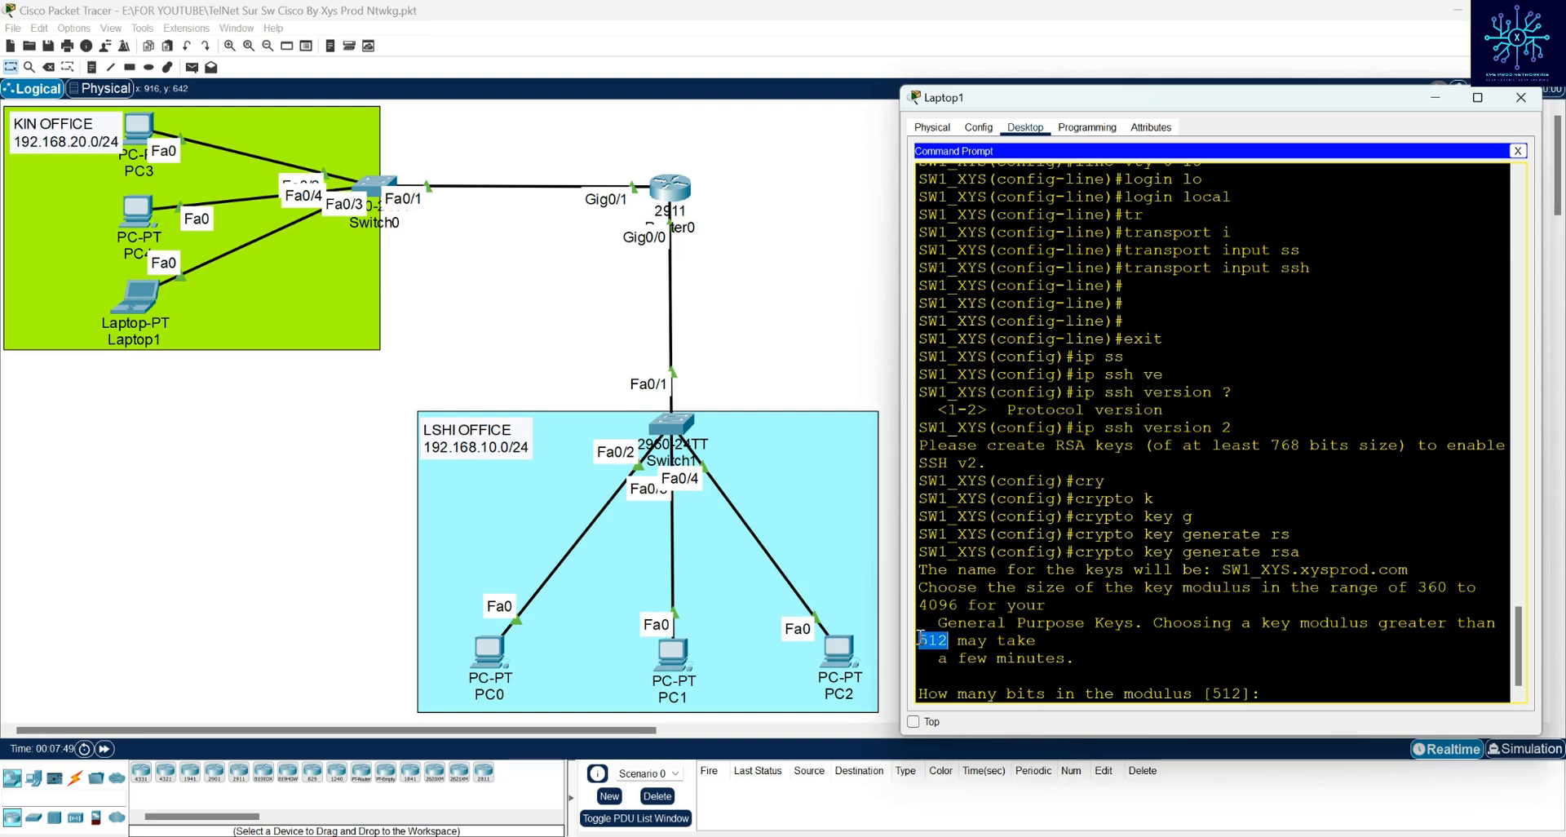
pyautogui.click(935, 641)
pyautogui.moveTo(921, 641); pyautogui.dragTo(953, 642)
pyautogui.moveTo(920, 693); pyautogui.dragTo(1202, 693)
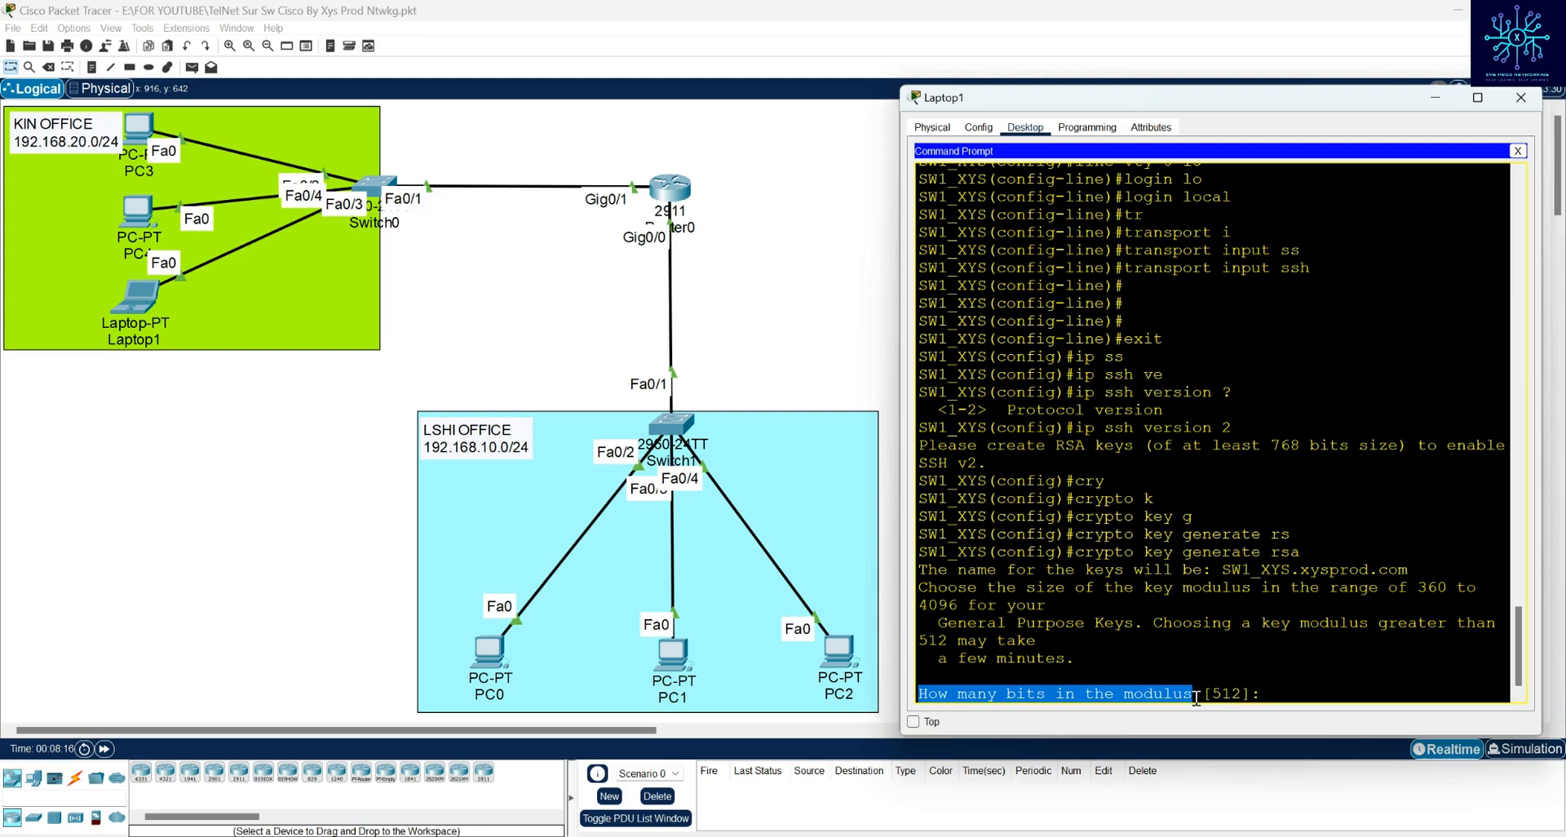
# Set the RSA key modulus to 2048 bits and generate the keys
pyautogui.click(1262, 693)
pyautogui.write('2048')
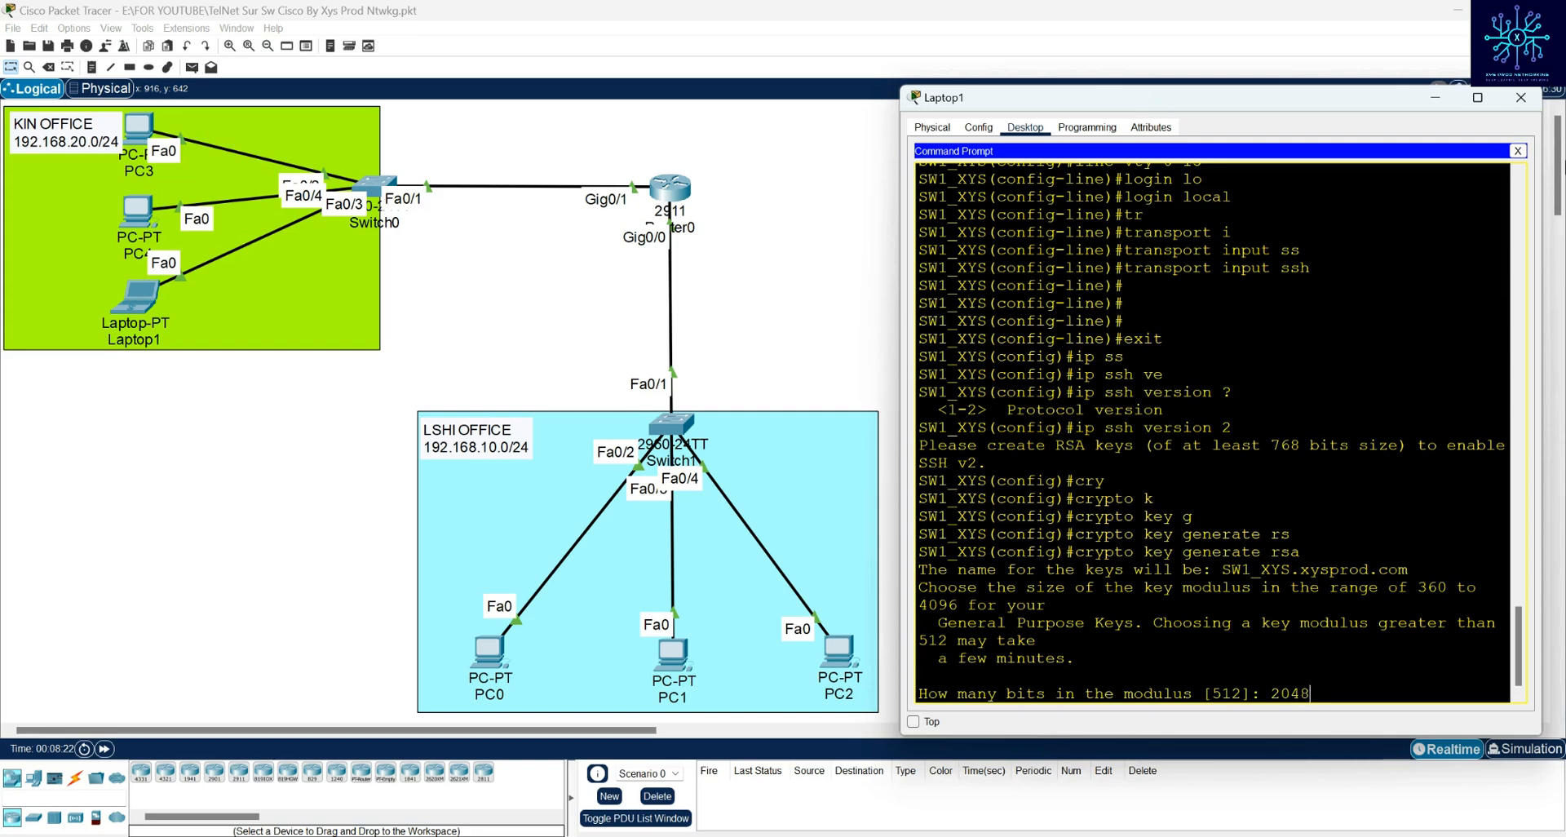
pyautogui.press('Return')
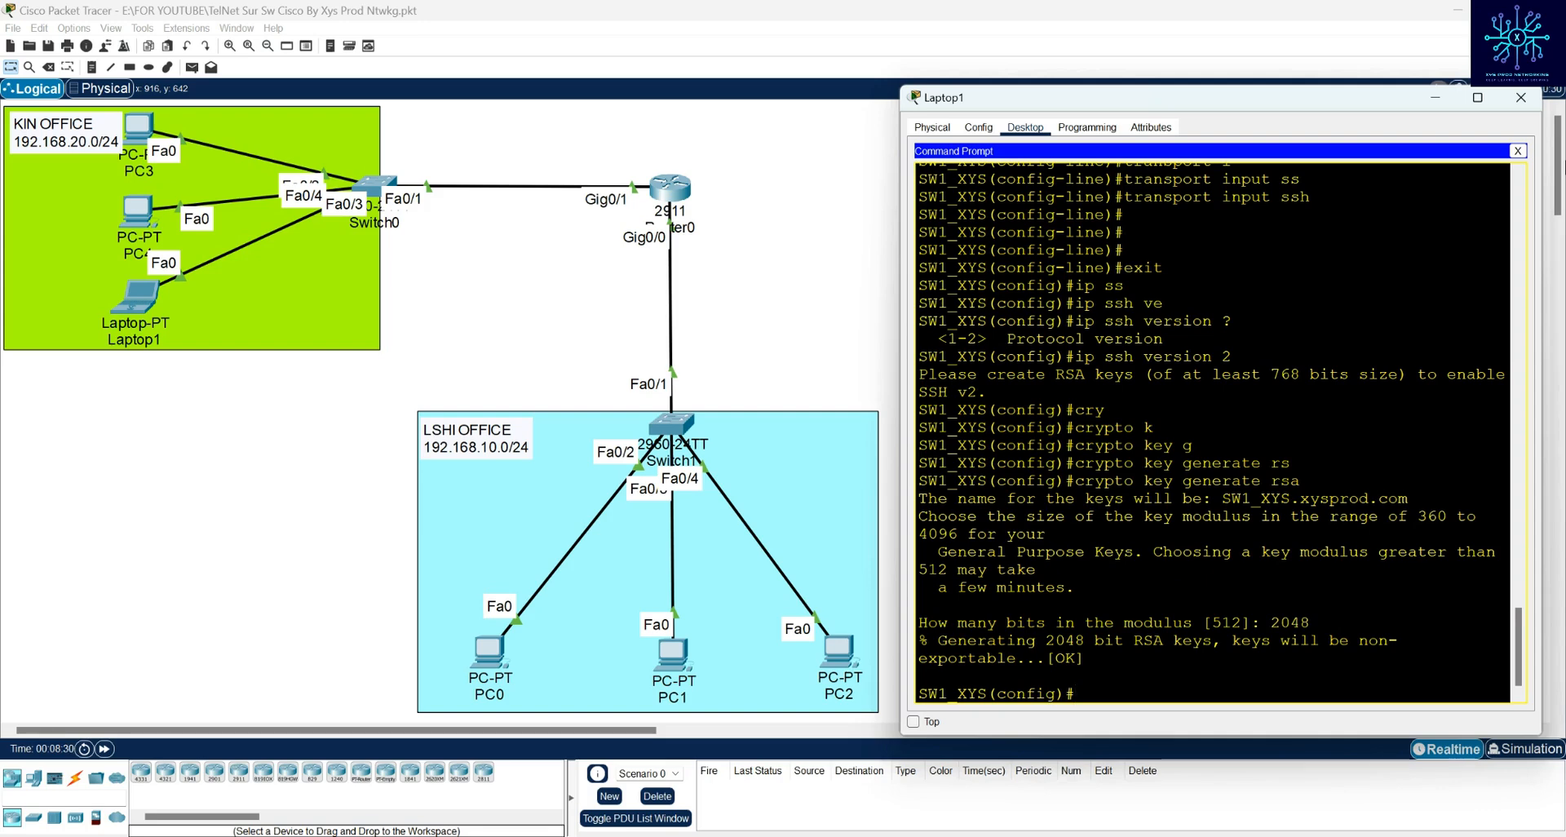
# Set the switch's SSH protocol to version 2 with ip ssh version 2
pyautogui.write('ip ss')
pyautogui.press('Tab')
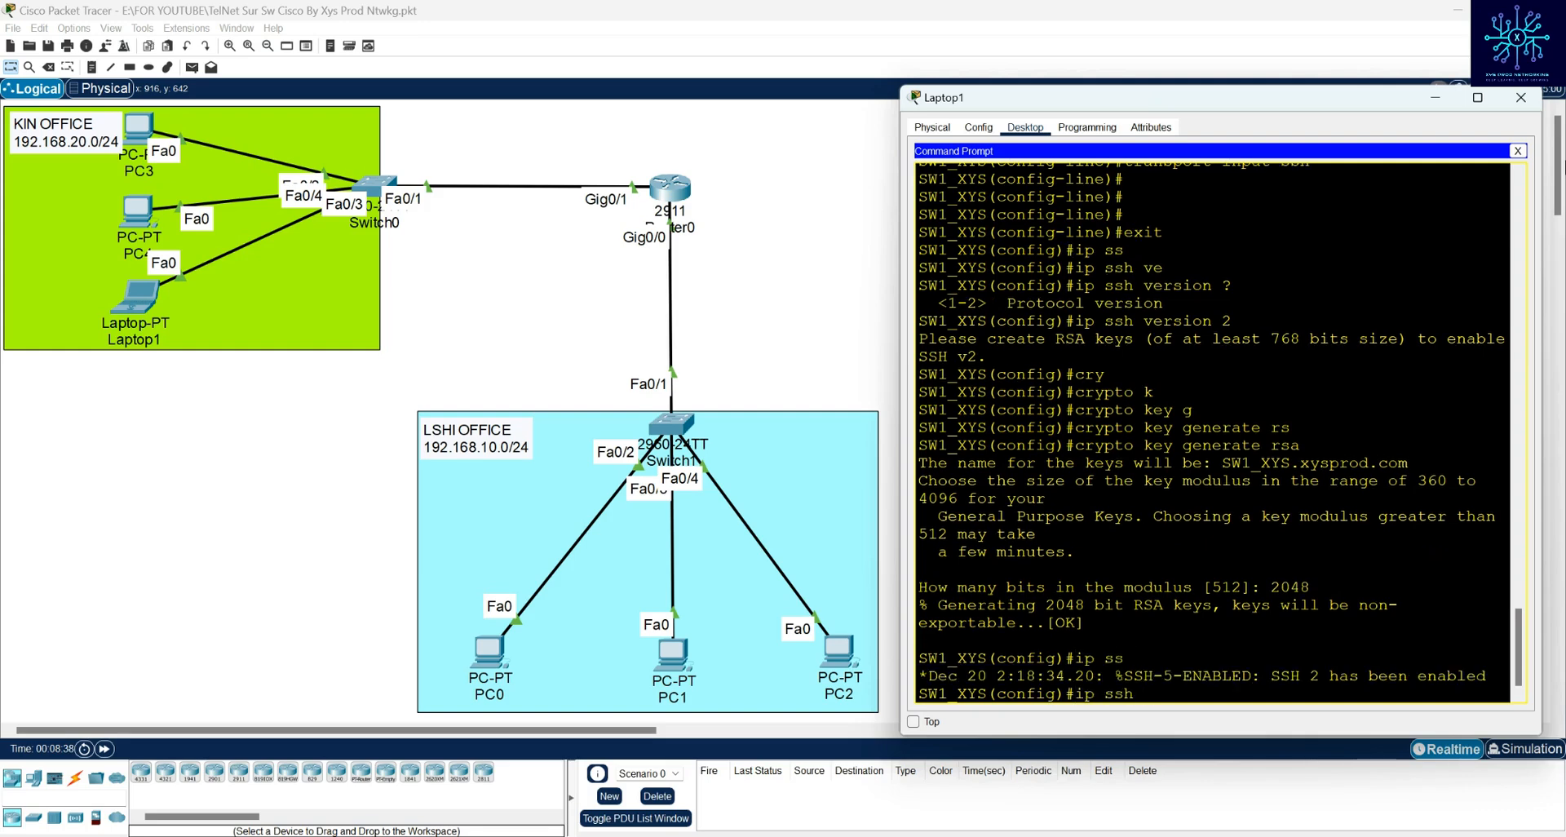
pyautogui.write('ss')
pyautogui.press('Tab')
pyautogui.press('BackSpace')
pyautogui.press('BackSpace')
pyautogui.press('BackSpace')
pyautogui.write('version 2')
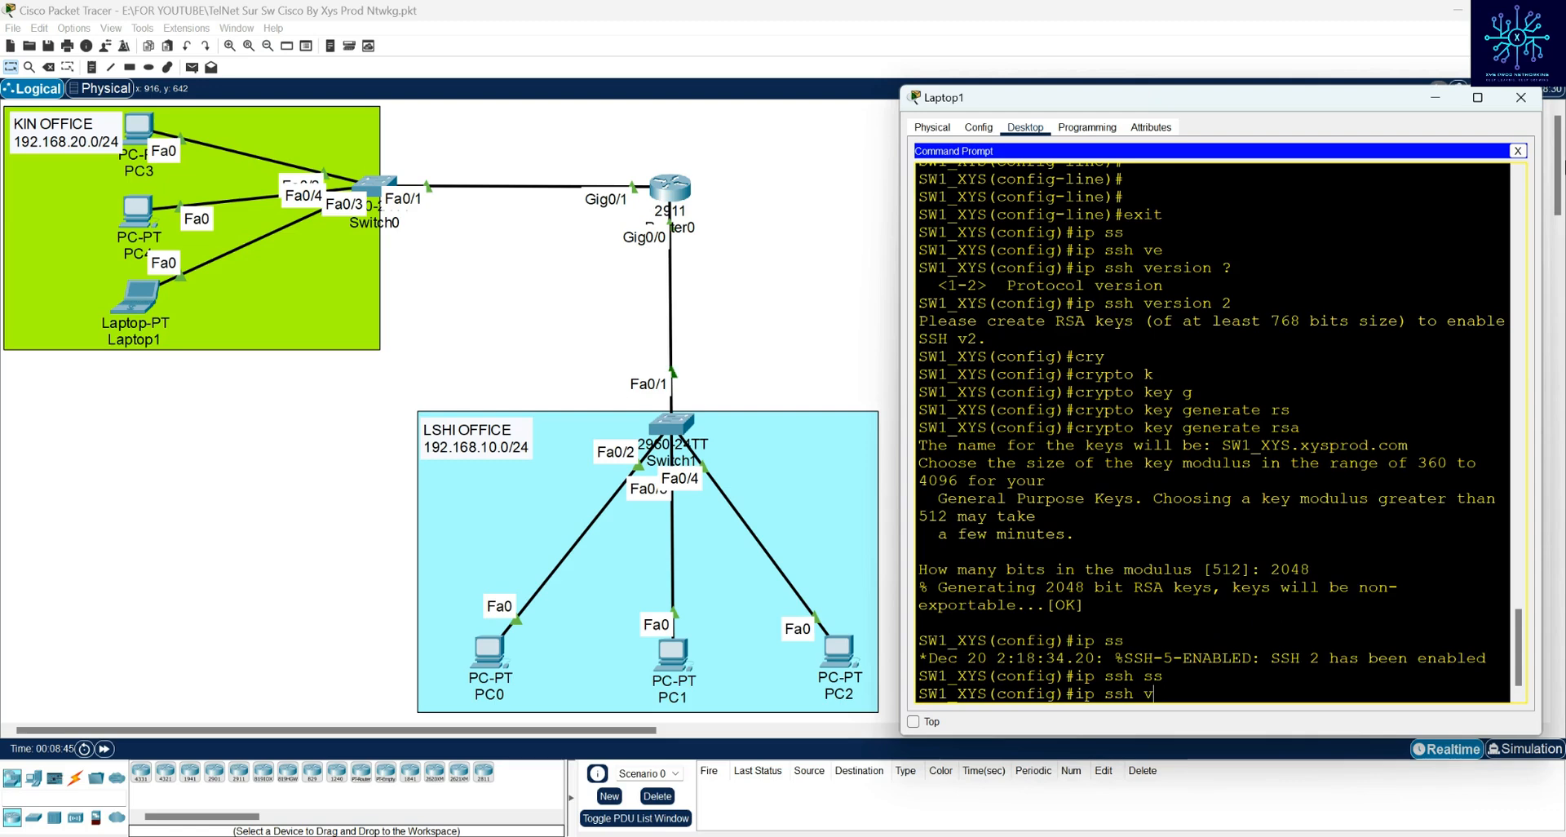
pyautogui.press('Tab')
pyautogui.write('2')
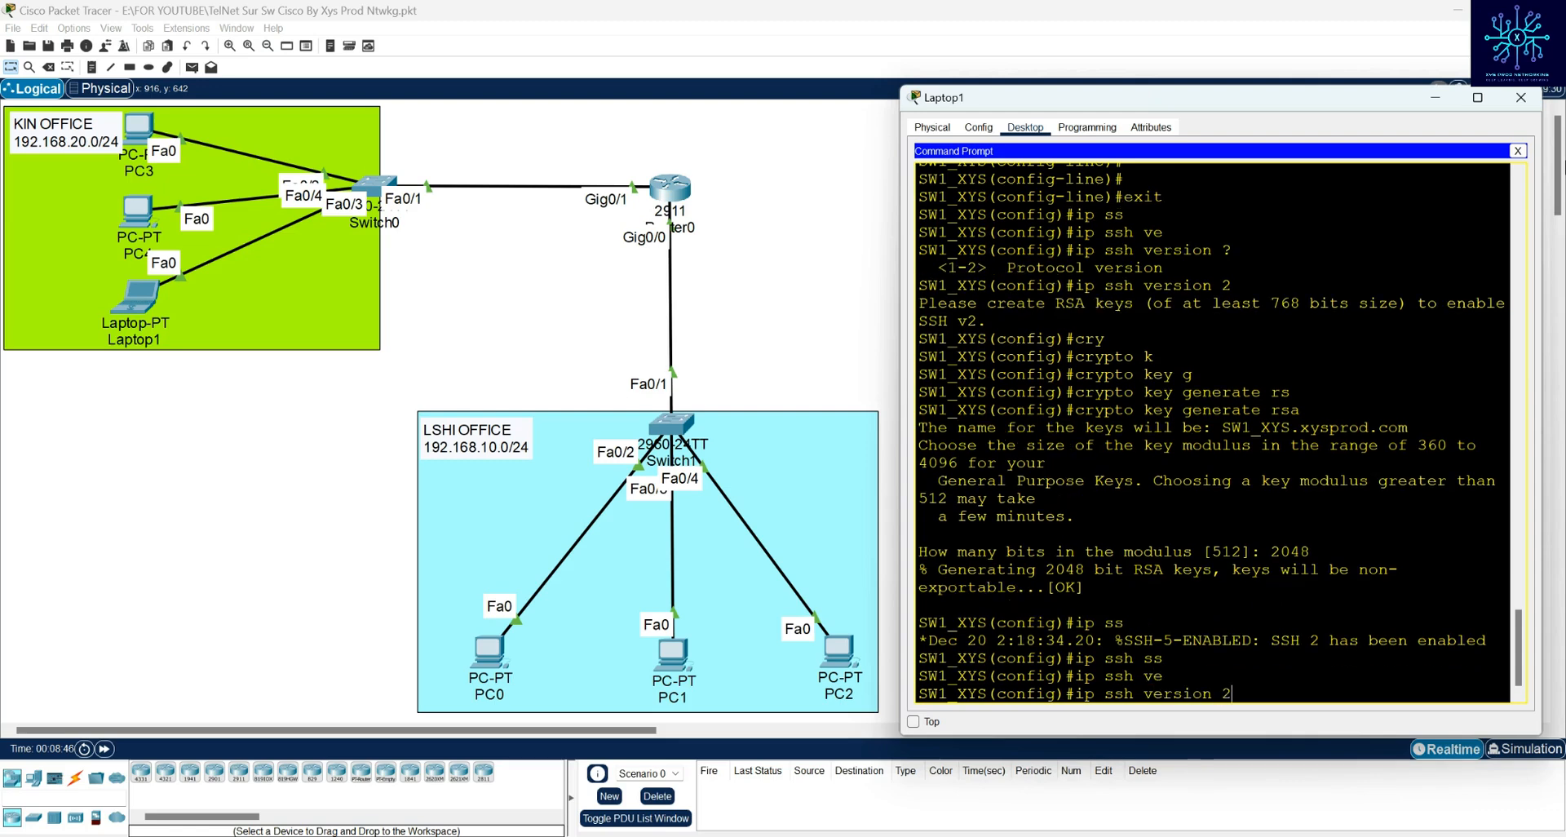
pyautogui.press('Return')
pyautogui.press('Return')
pyautogui.press('Return')
pyautogui.press('Return')
pyautogui.press('Return')
pyautogui.press('Return')
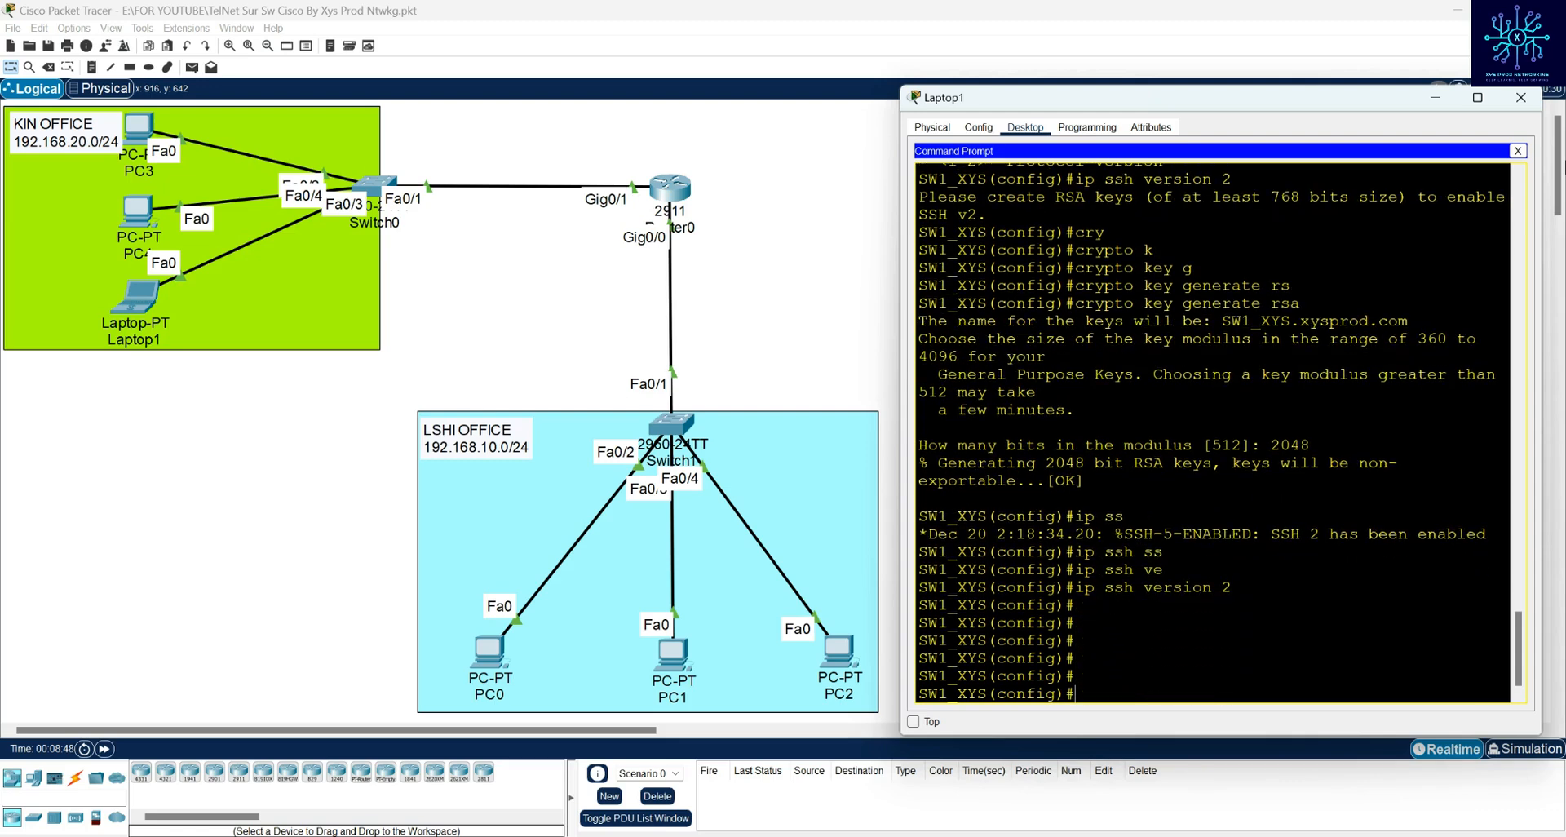
pyautogui.press('BackSpace')
pyautogui.press('BackSpace')
pyautogui.press('BackSpace')
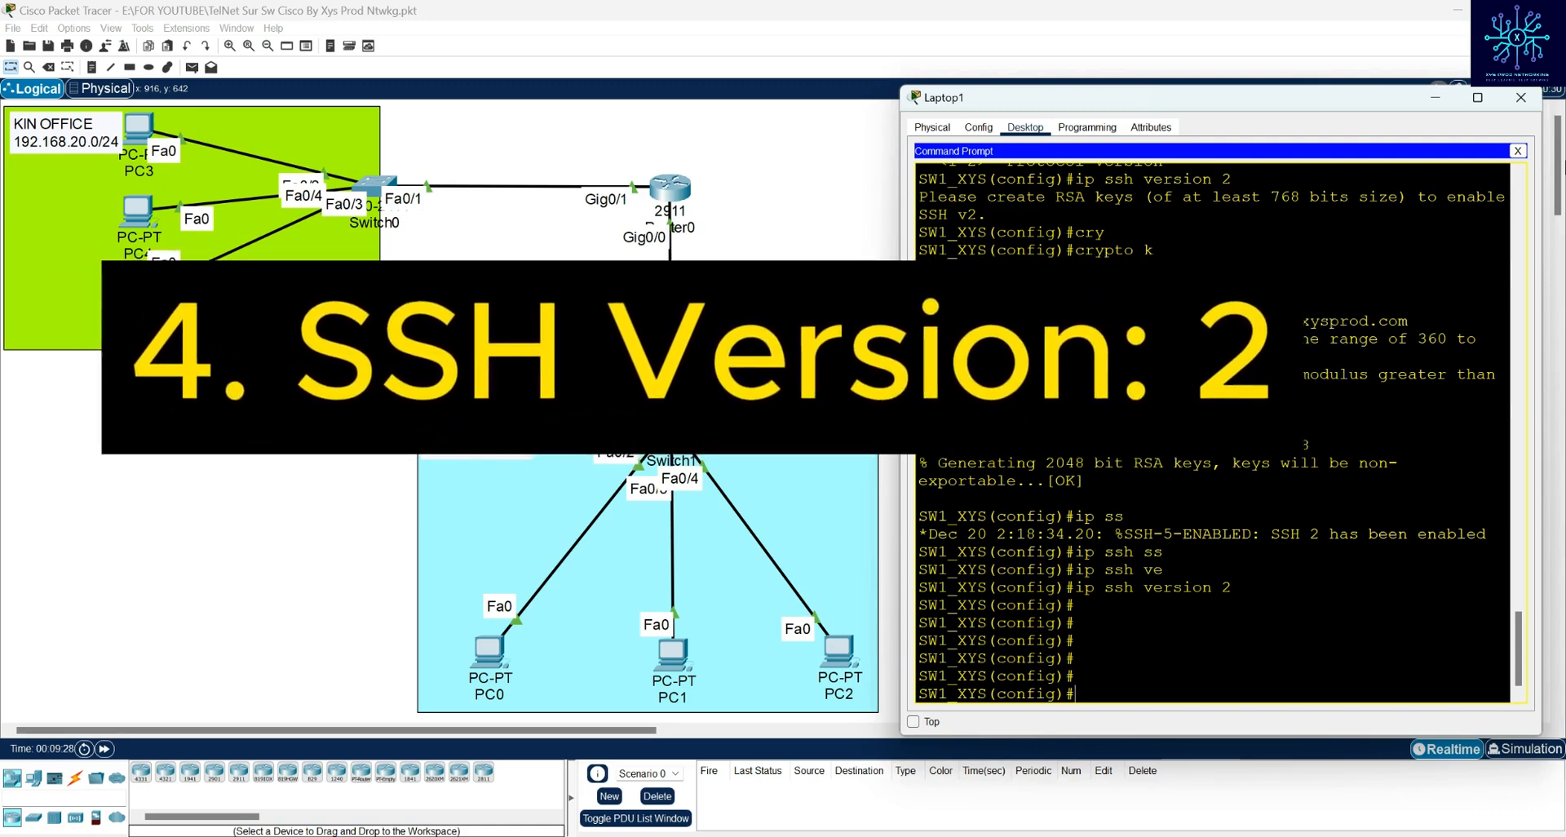
# Save the switch's configuration from global configuration mode with do wr
pyautogui.write('do wr')
pyautogui.press('Return')
pyautogui.press('Return')
pyautogui.press('Return')
# Exit global configuration mode and end the remote session with the switch
pyautogui.write('exit')
pyautogui.press('Return')
pyautogui.write('esix')
pyautogui.press('BackSpace')
pyautogui.press('BackSpace')
pyautogui.press('BackSpace')
pyautogui.press('BackSpace')
pyautogui.write('exit')
pyautogui.press('Return')
pyautogui.press('Return')
pyautogui.press('Return')
# Exit the laptop's command prompt and close the Laptop1 window
pyautogui.write('exi')
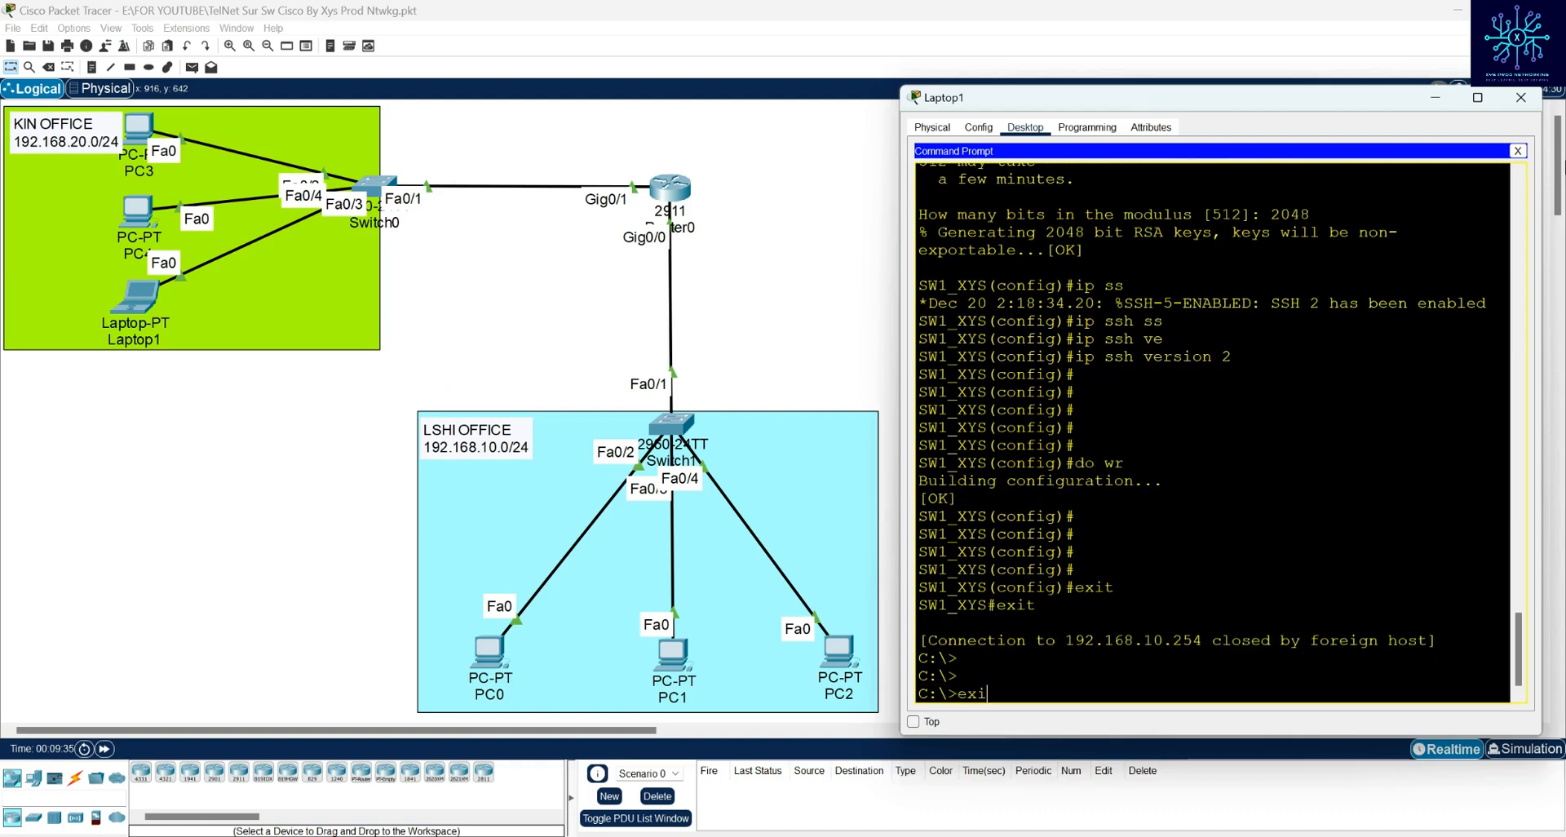
pyautogui.write('t')
pyautogui.press('Return')
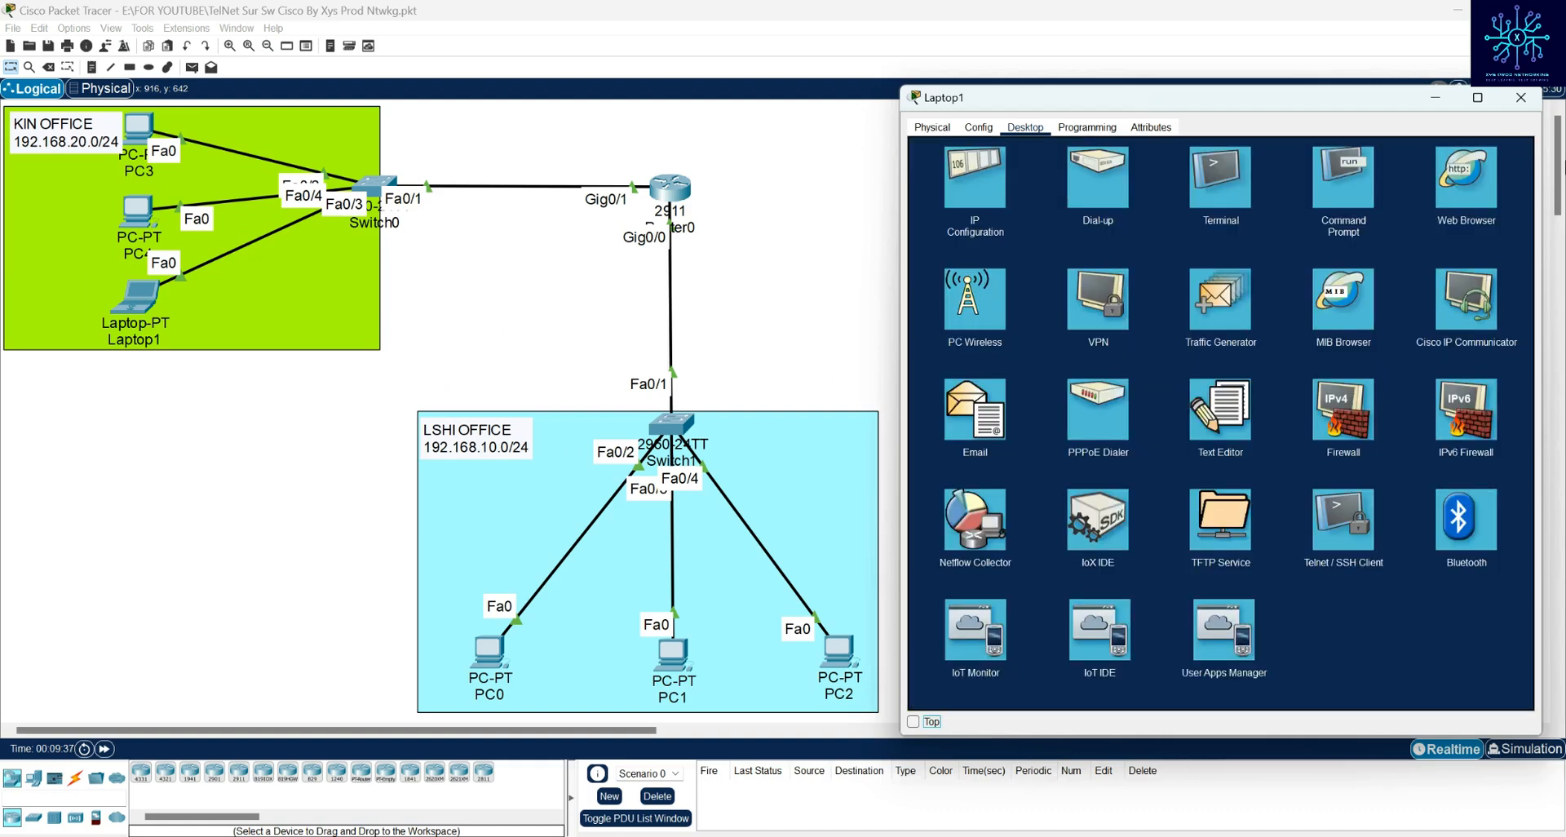
pyautogui.click(1518, 97)
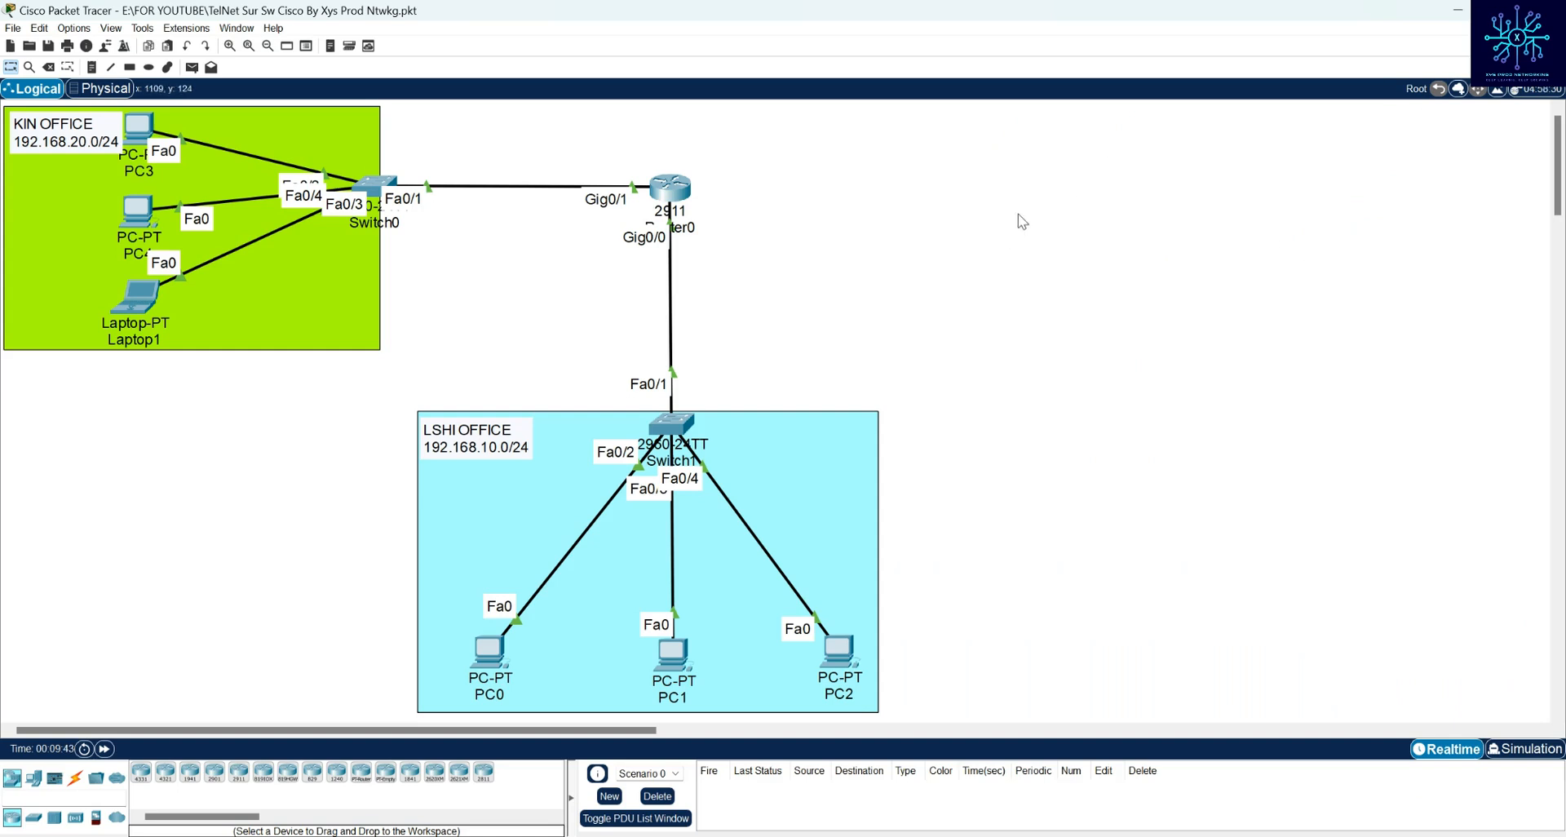
# Reopen Laptop1 and launch its Command Prompt
pyautogui.click(136, 299)
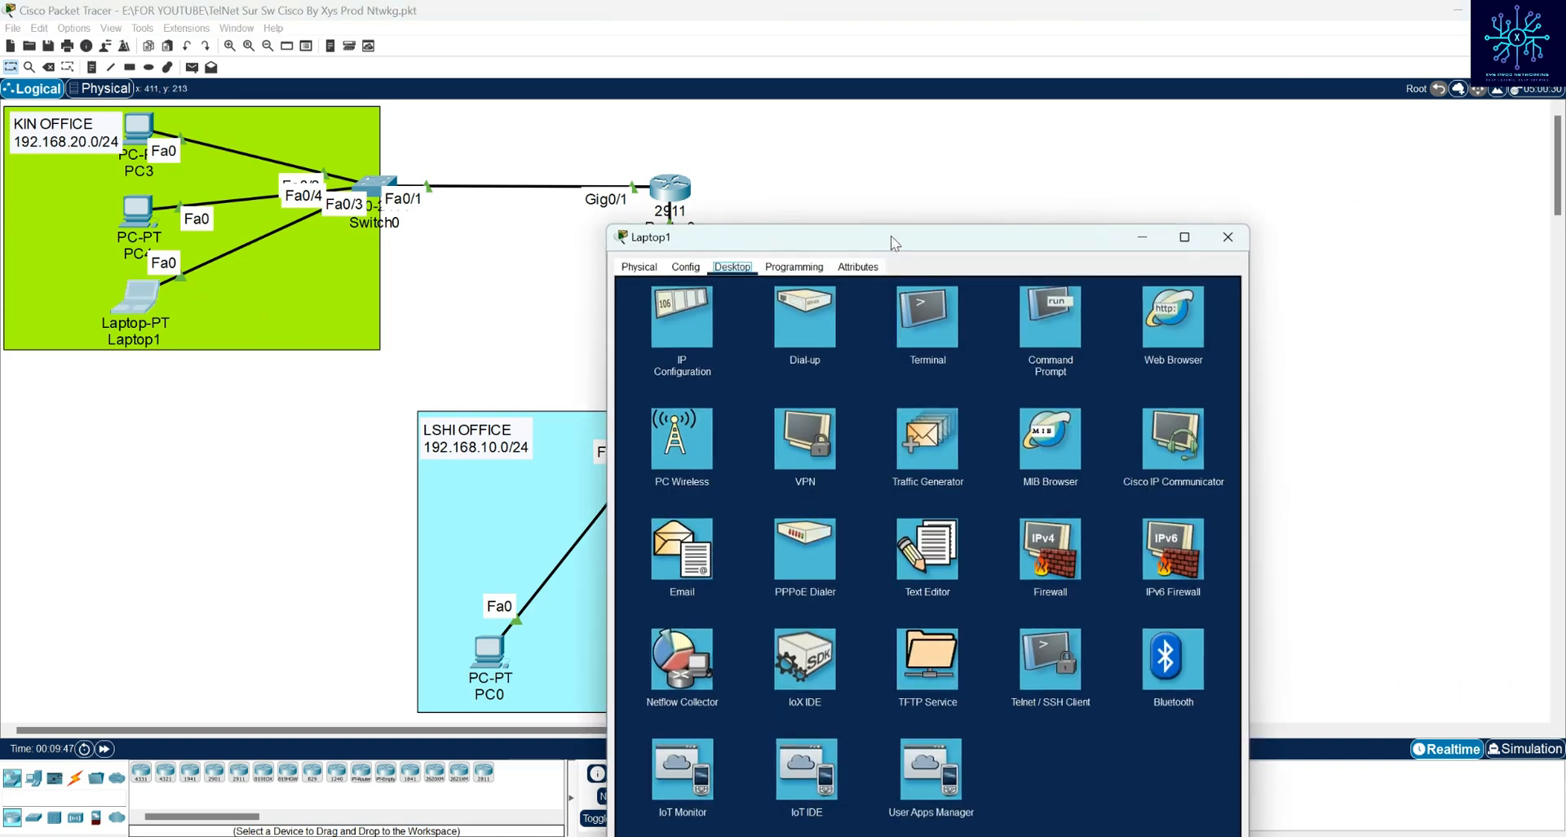
pyautogui.moveTo(901, 237); pyautogui.dragTo(1173, 95)
pyautogui.click(1356, 181)
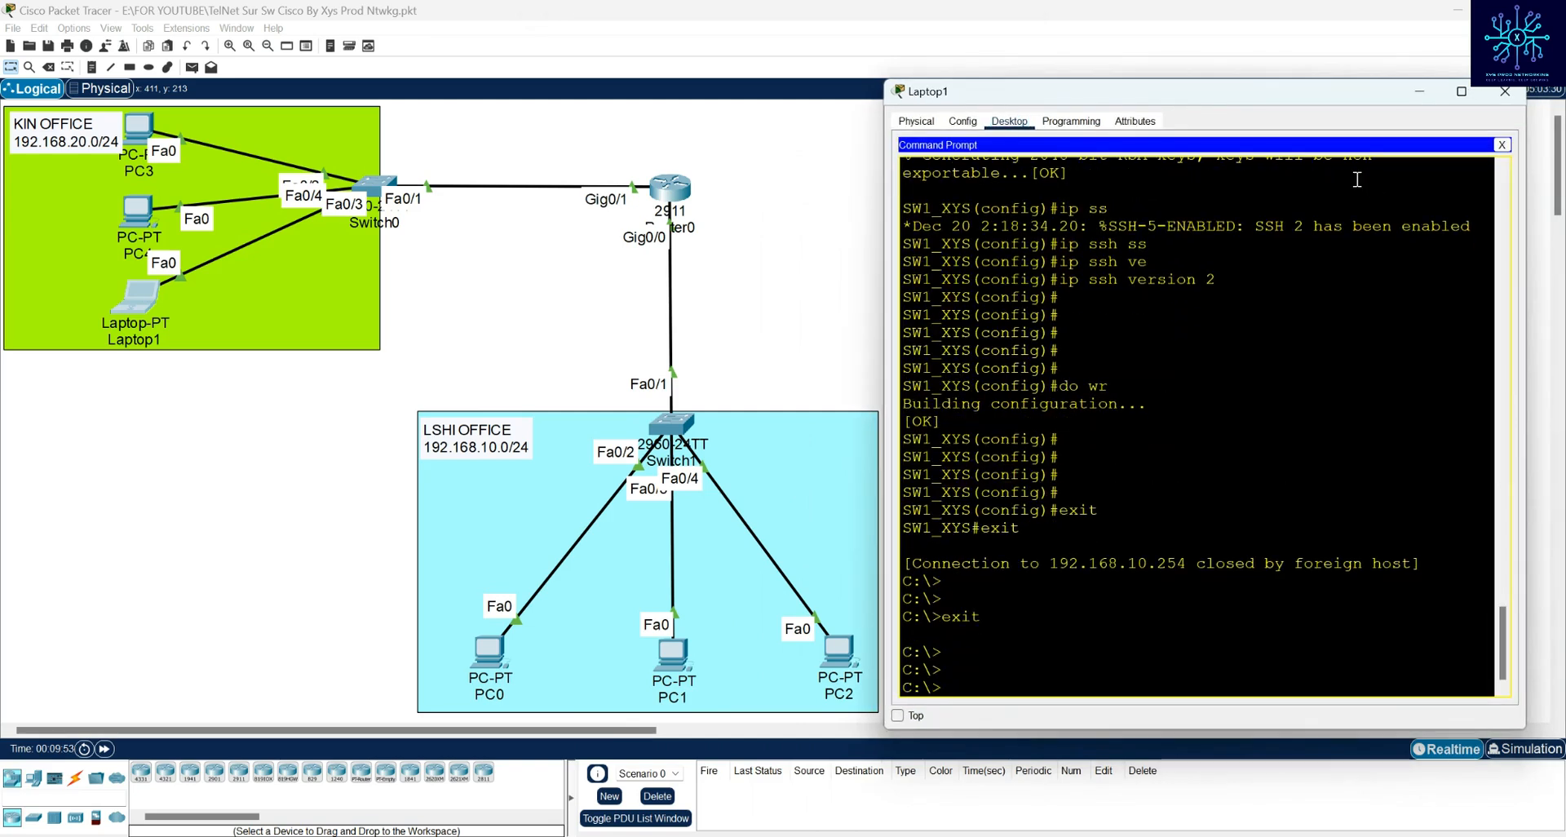
# Test Telnet access to the switch at 192.168.10.254 from the laptop's command prompt
pyautogui.write('telnet 192.168.10.254')
pyautogui.press('Return')
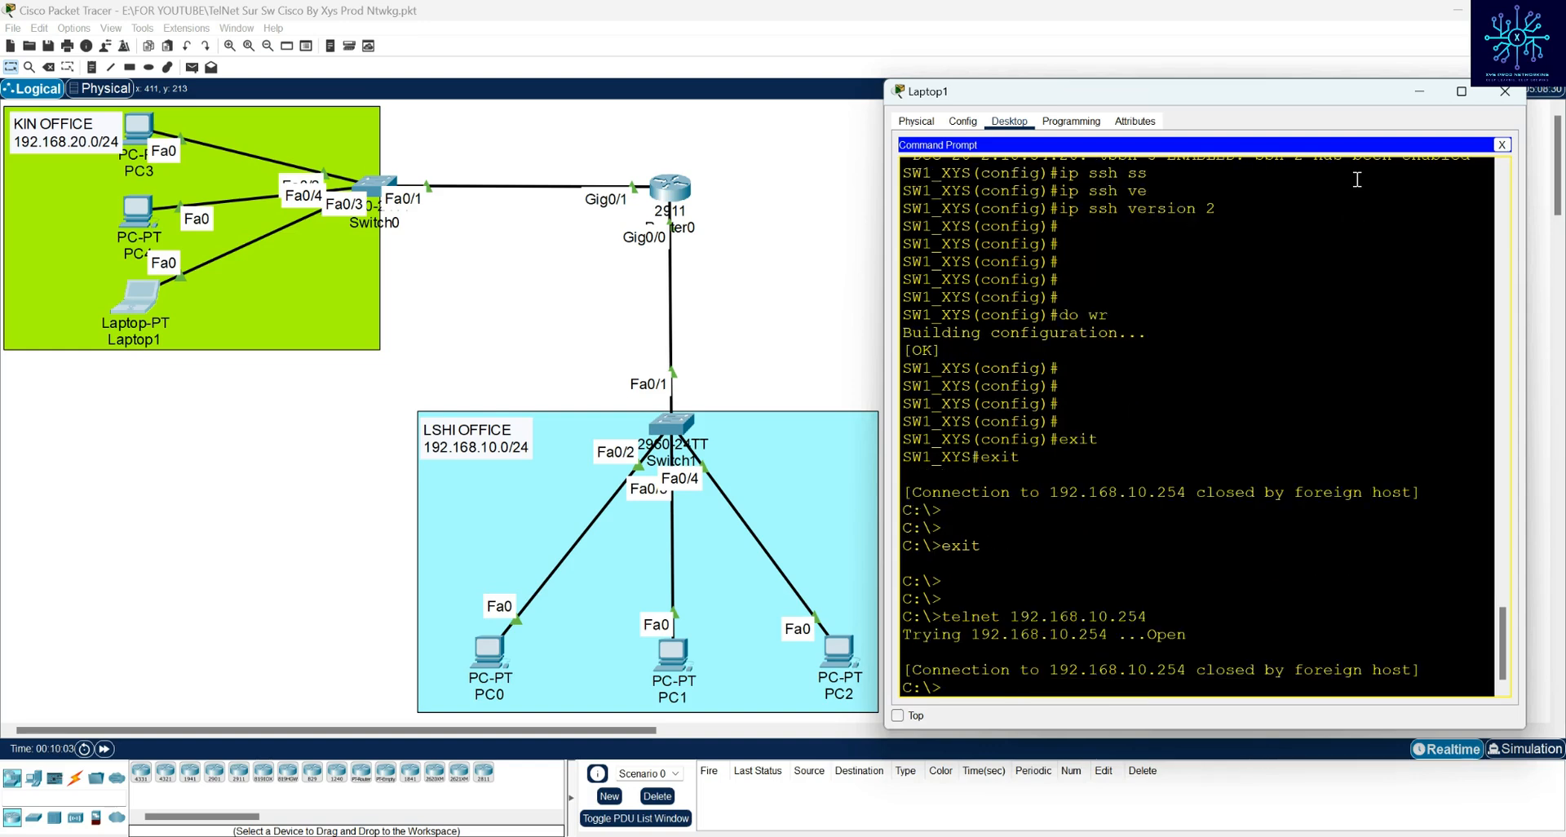
pyautogui.moveTo(907, 665); pyautogui.dragTo(1431, 668)
pyautogui.press('Return')
pyautogui.press('Return')
pyautogui.press('Return')
pyautogui.press('Return')
pyautogui.press('Return')
pyautogui.press('Return')
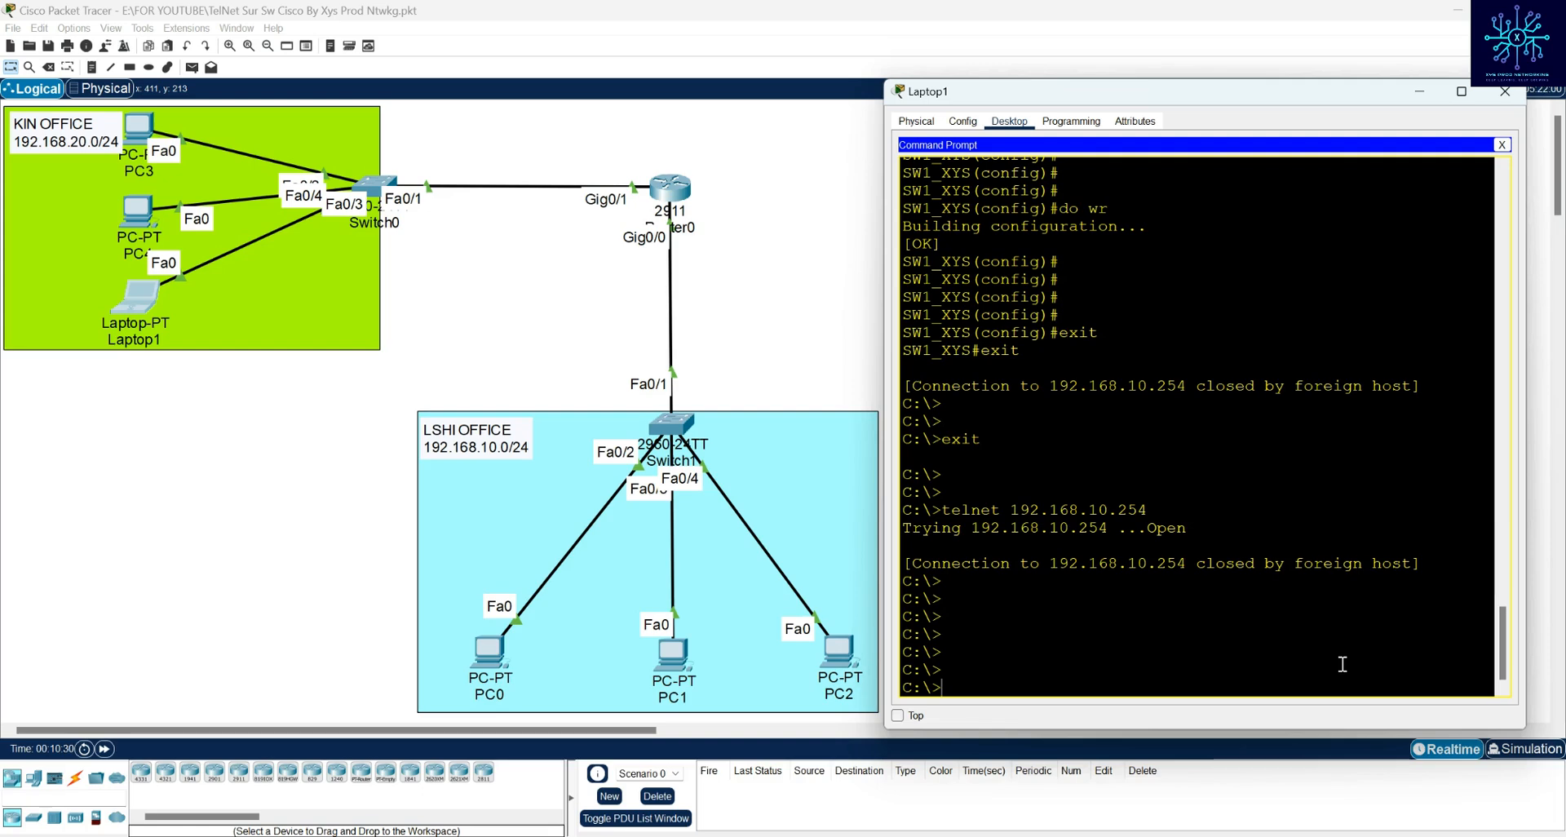
# Open an SSH session to the switch with ssh -l admin 192.168.10.254 and enter the account password
pyautogui.write('ssh')
pyautogui.write('admin 192.168.10.254')
pyautogui.press('Return')
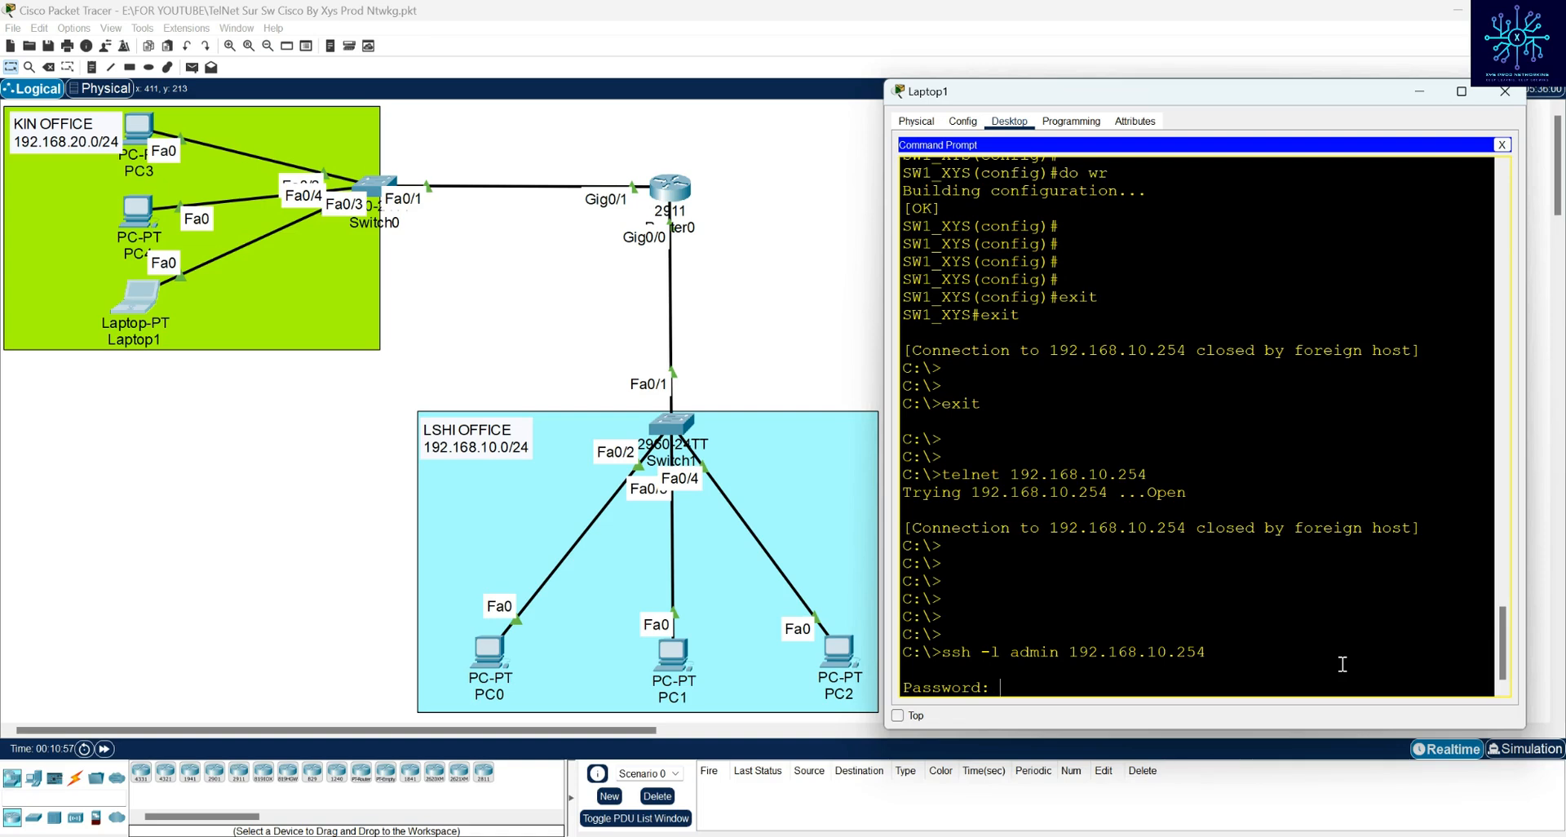
pyautogui.press('Return')
# Enter privileged EXEC mode on the switch with en and supply the enable password
pyautogui.write('rn')
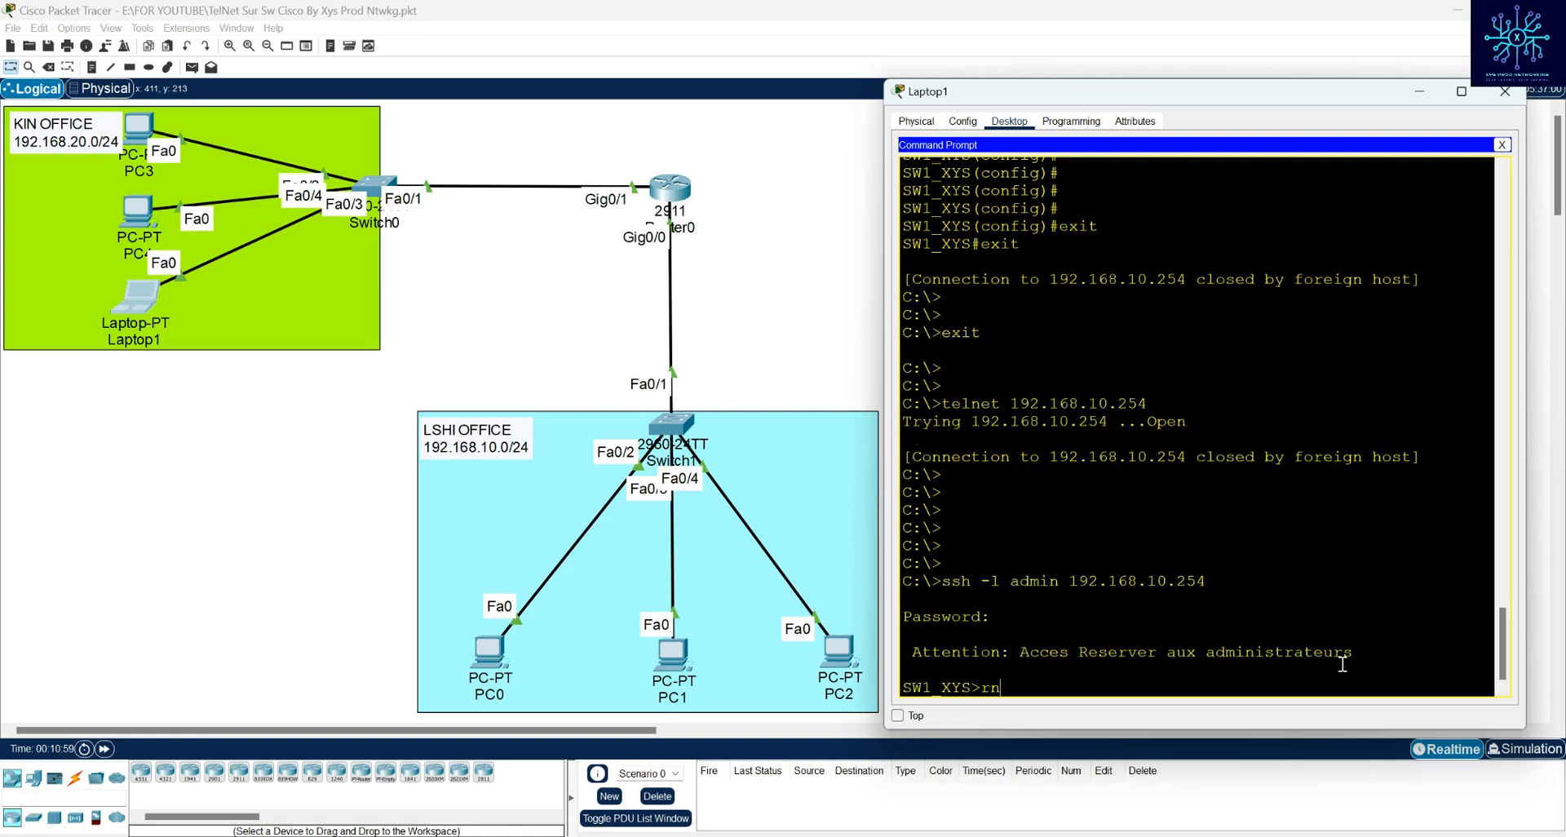
pyautogui.press('Return')
pyautogui.write('aen')
pyautogui.press('BackSpace')
pyautogui.press('BackSpace')
pyautogui.press('BackSpace')
pyautogui.write('en')
pyautogui.press('Return')
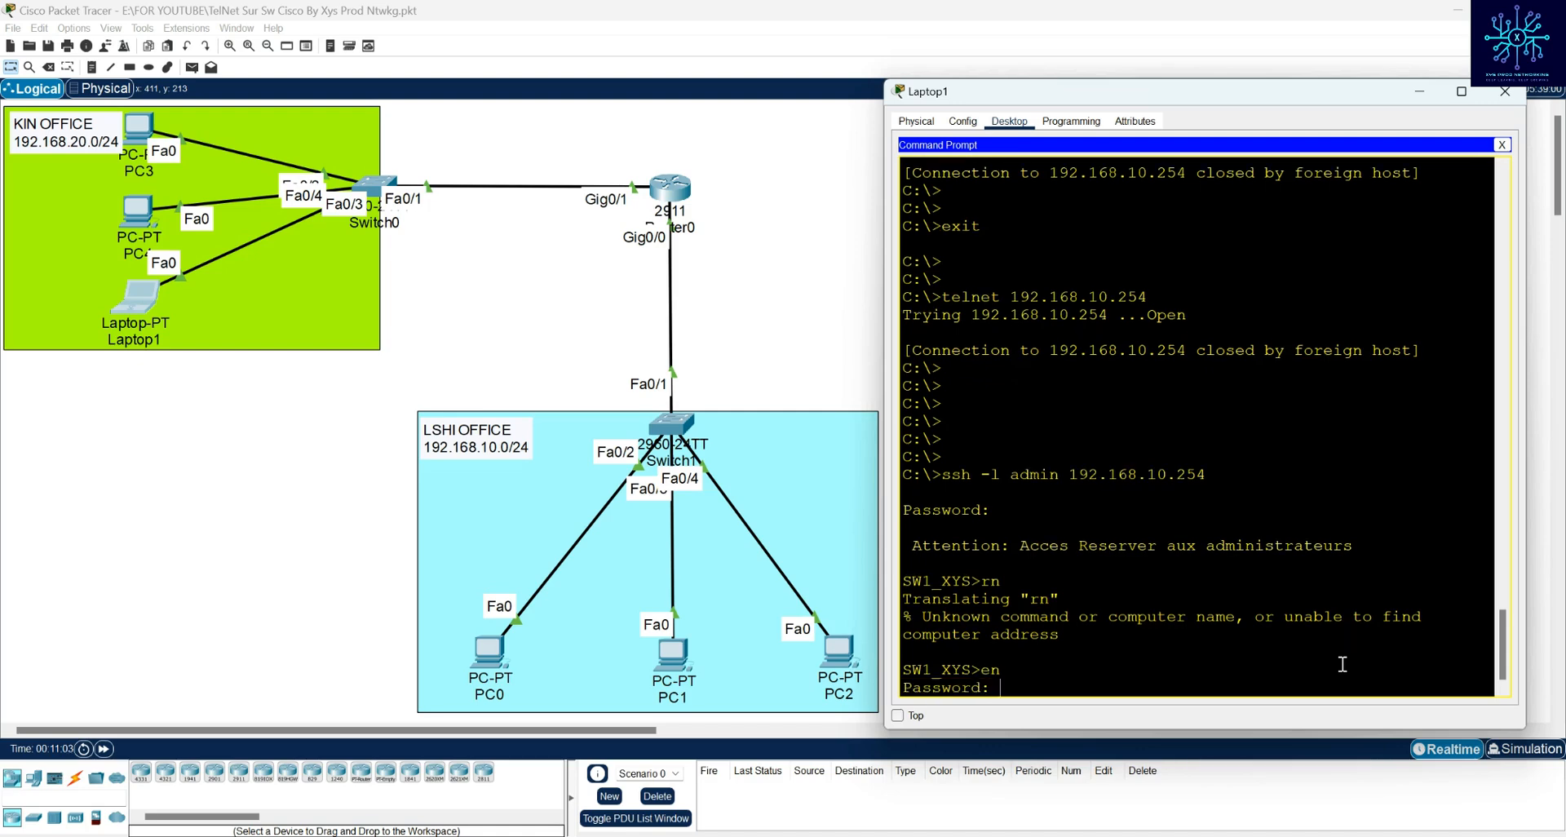
pyautogui.press('Return')
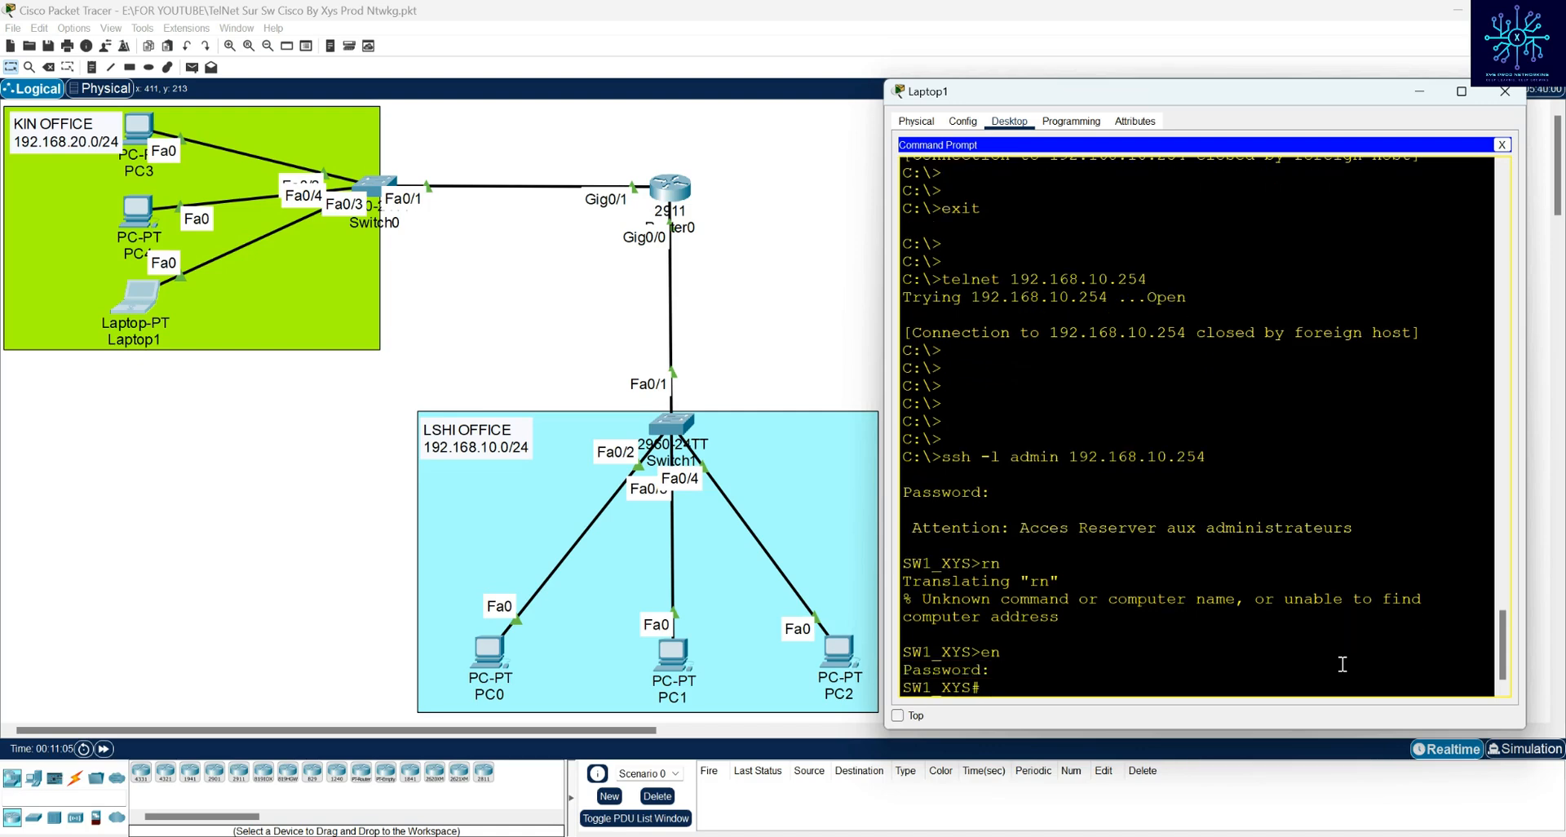
# Display the switch's full running configuration with show run, paging through to its end
pyautogui.write('show run')
pyautogui.press('Return')
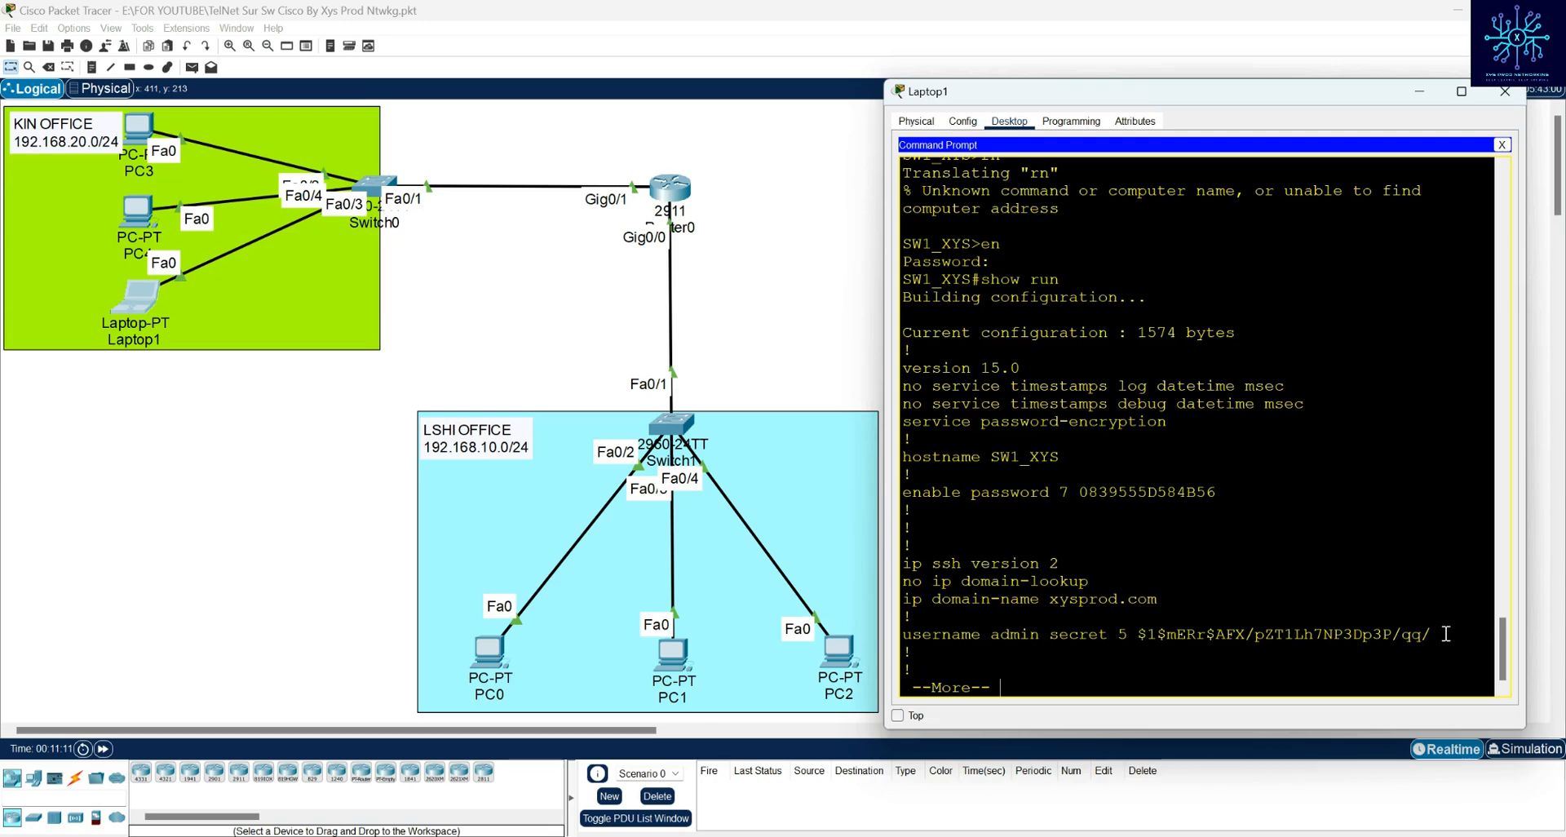
pyautogui.press('space')
pyautogui.press('space')
pyautogui.press('space')
pyautogui.press('space')
pyautogui.scroll(2, 1158, 427)
pyautogui.scroll(-2, 1158, 426)
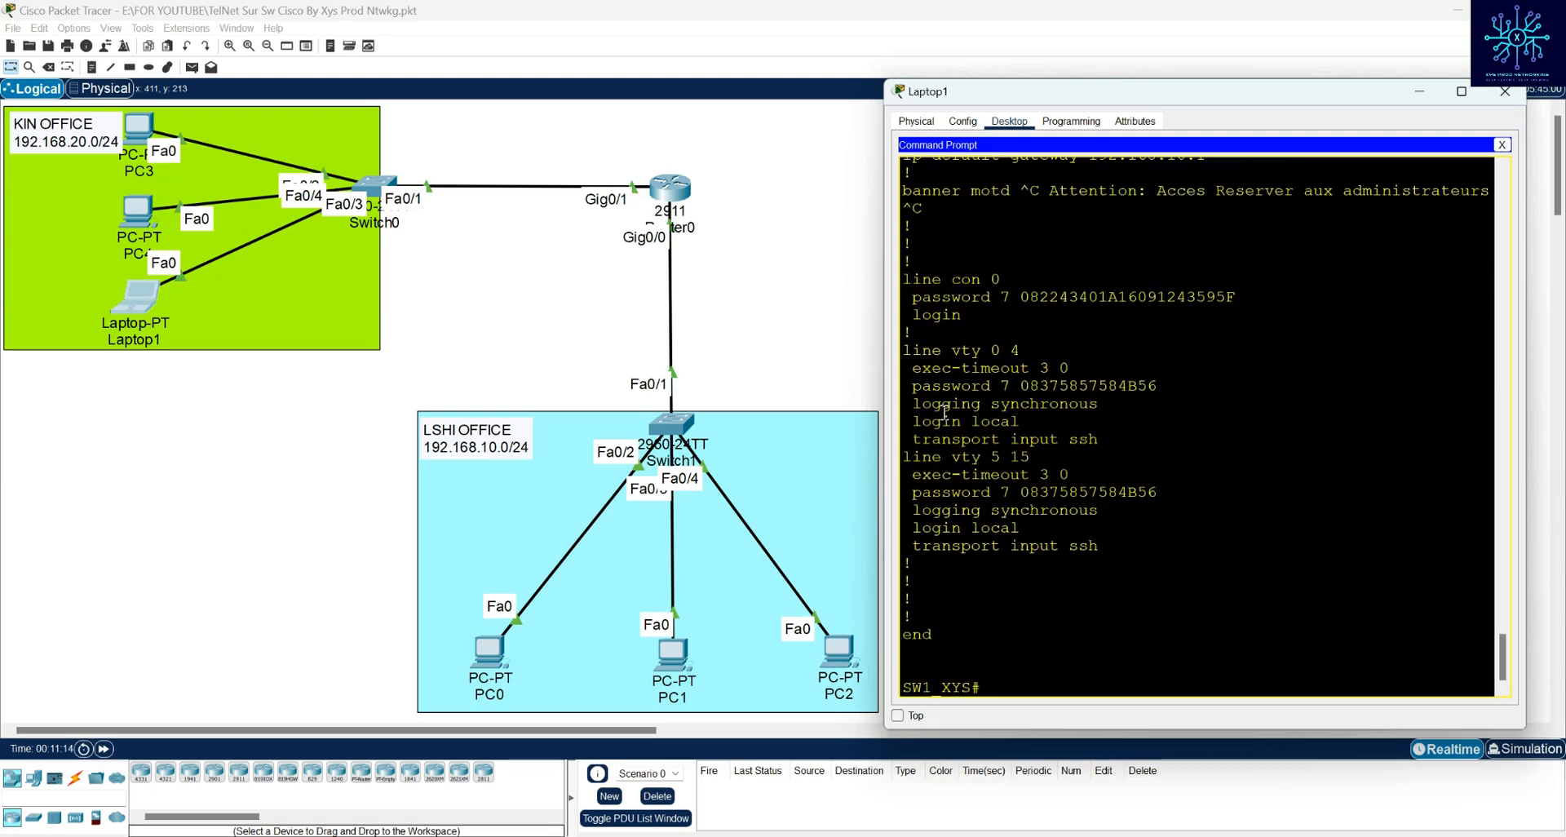
# Examine the transport input setting under line vty 0 4 and line vty 5 15 in the running configuration
pyautogui.moveTo(903, 349); pyautogui.dragTo(1082, 349)
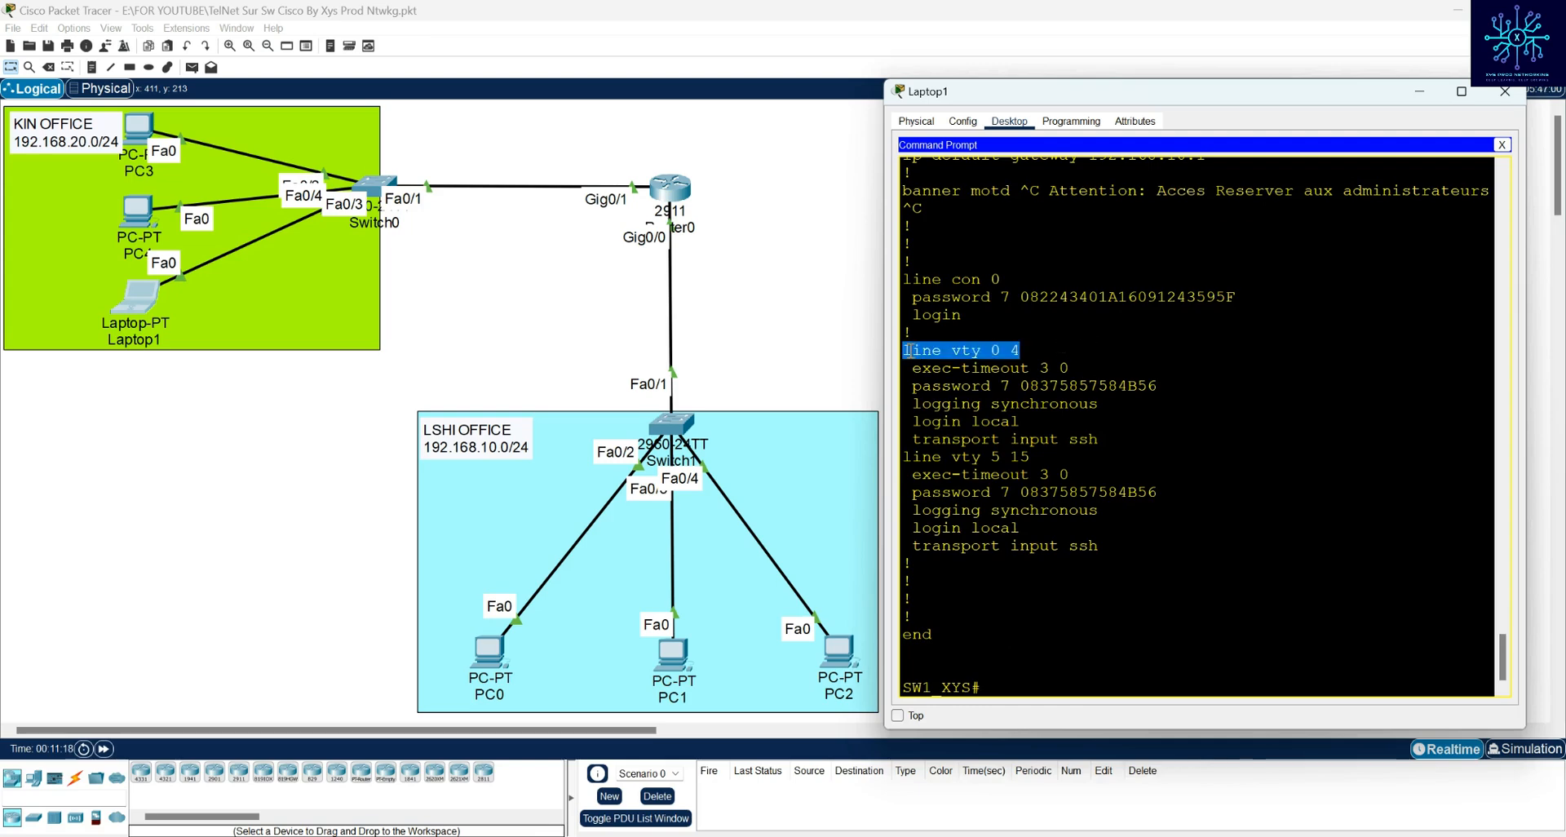
pyautogui.moveTo(912, 440); pyautogui.dragTo(1162, 443)
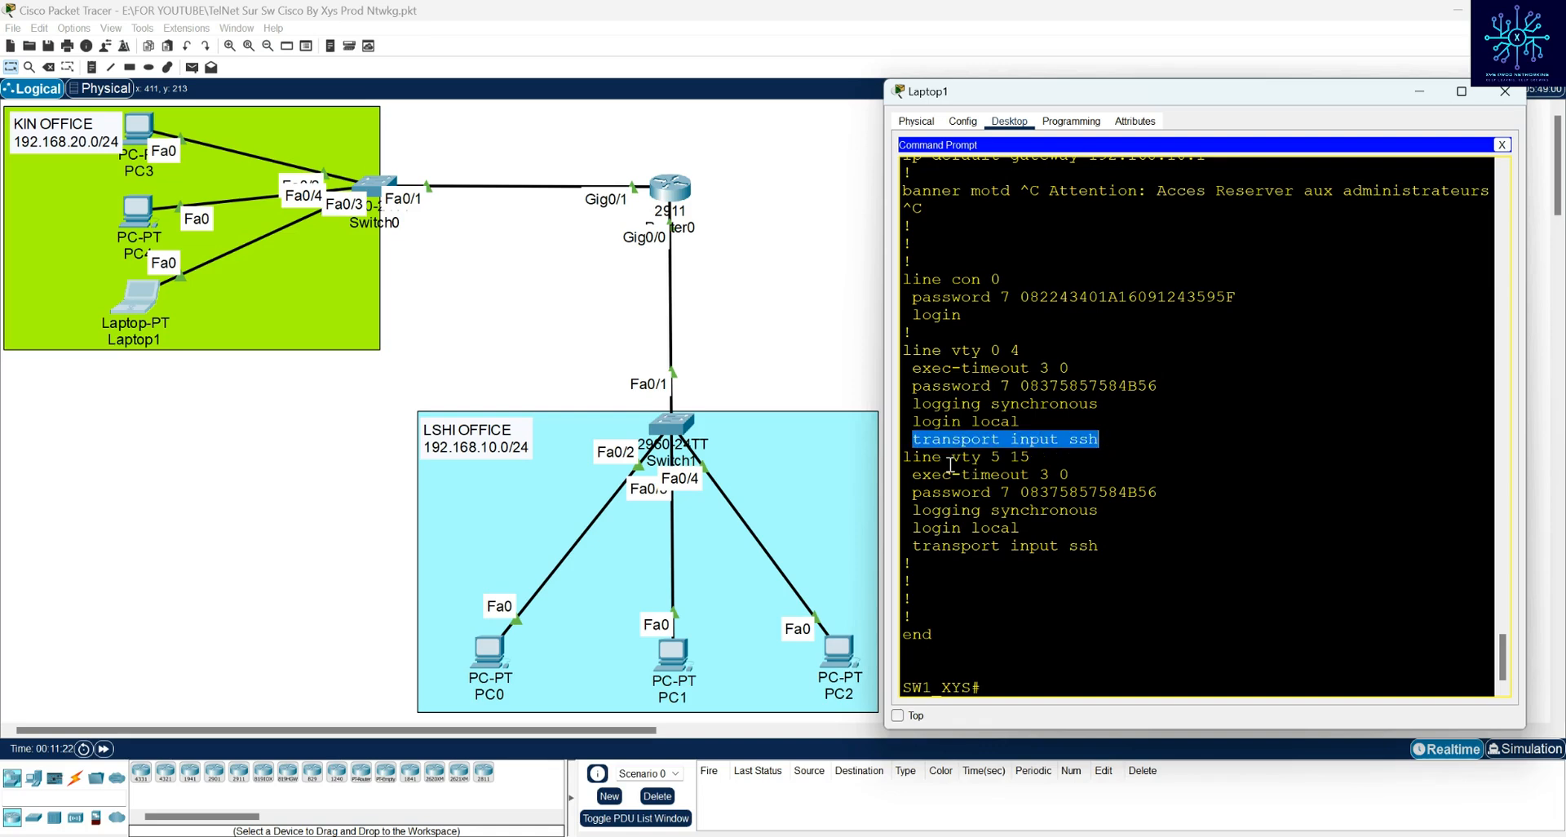
pyautogui.doubleClick(920, 456)
pyautogui.moveTo(964, 459); pyautogui.dragTo(1040, 460)
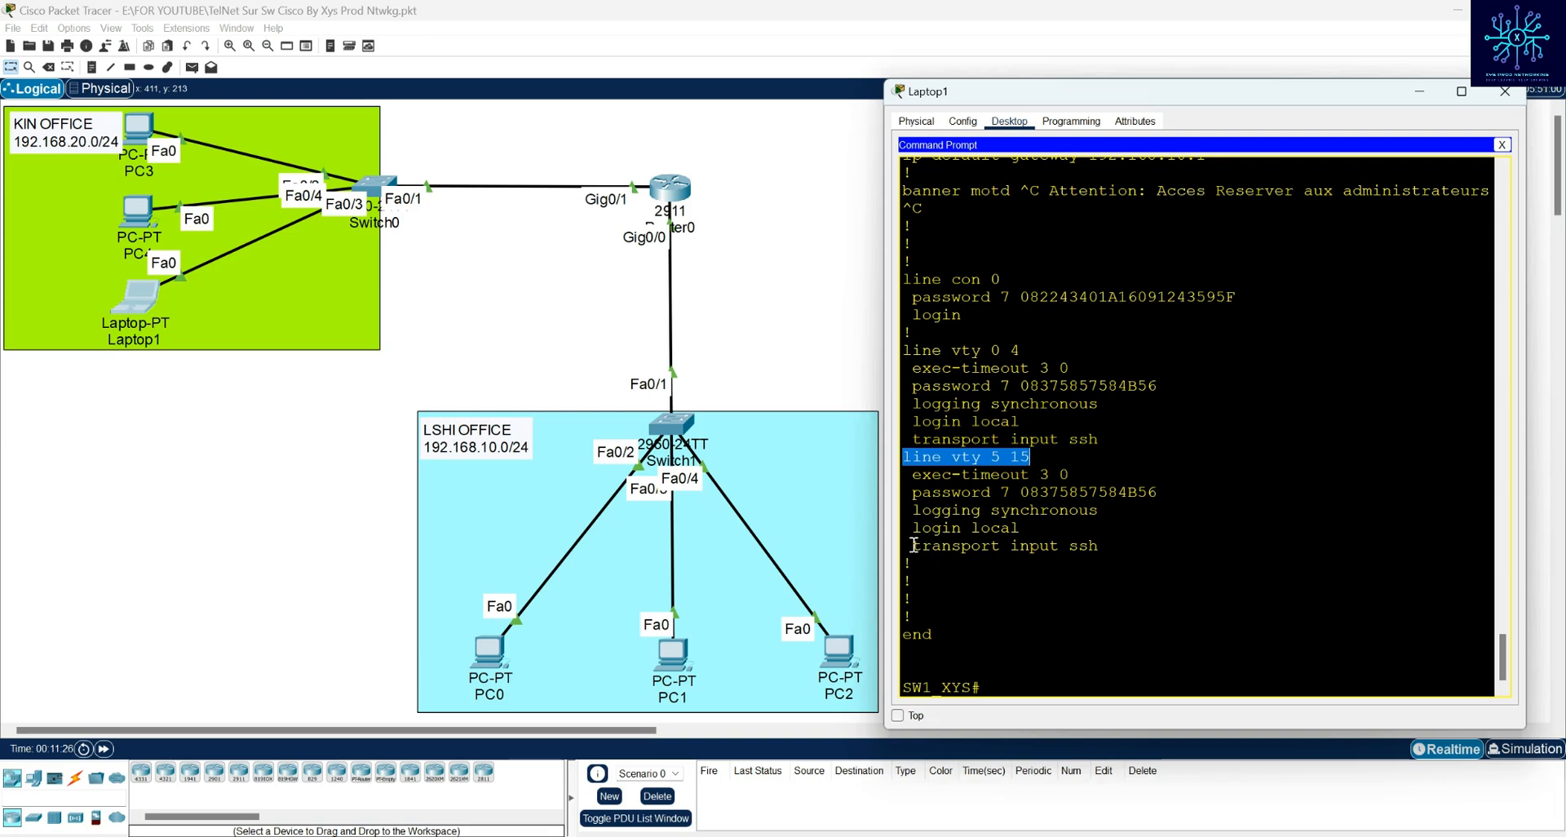
pyautogui.moveTo(912, 546); pyautogui.dragTo(1143, 546)
pyautogui.click(1143, 546)
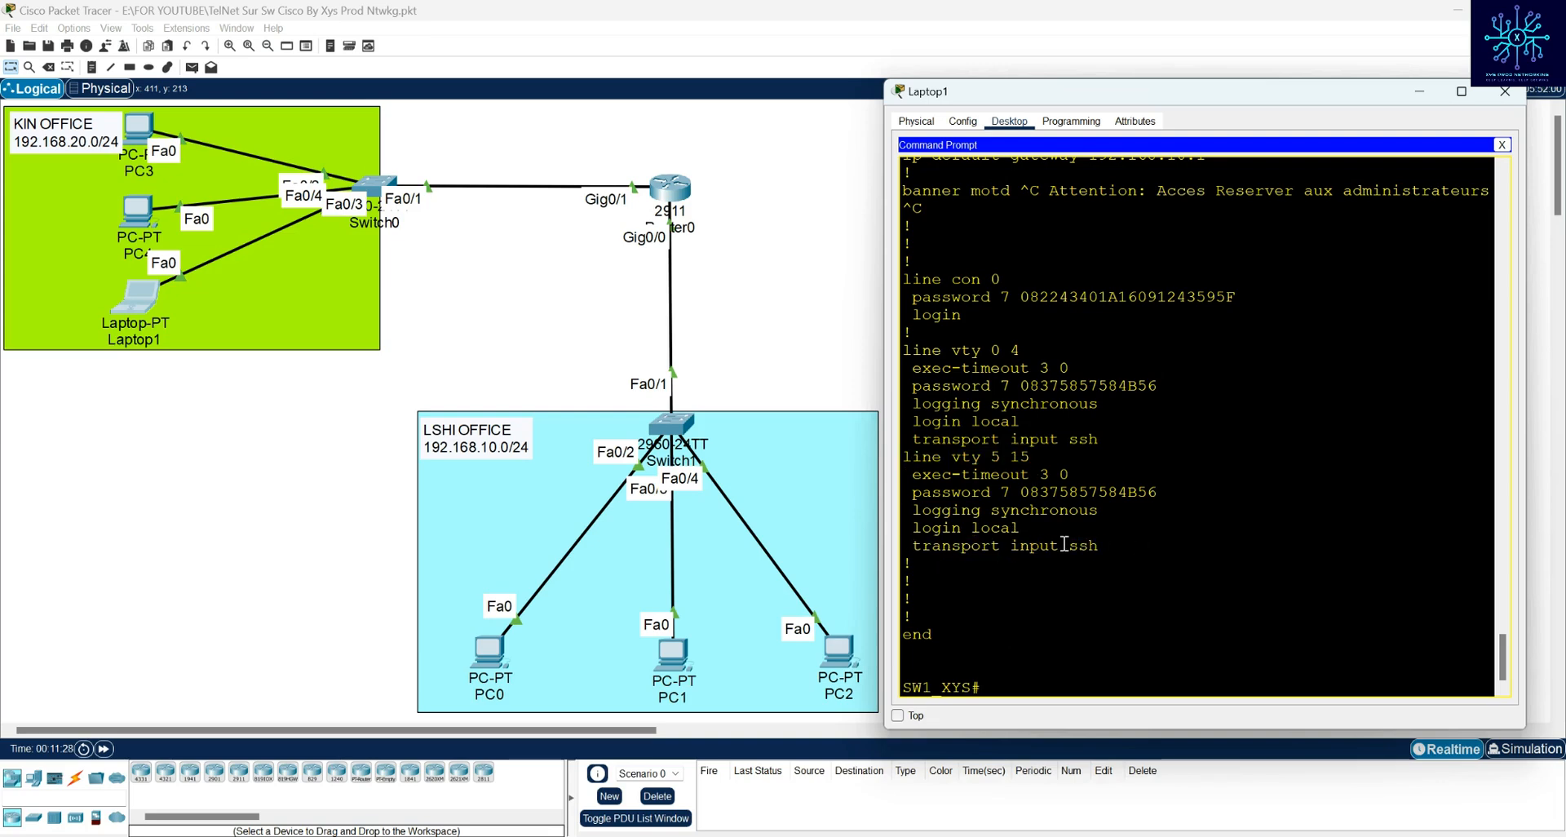
pyautogui.doubleClick(995, 352)
pyautogui.doubleClick(1019, 457)
pyautogui.moveTo(912, 546); pyautogui.dragTo(1142, 560)
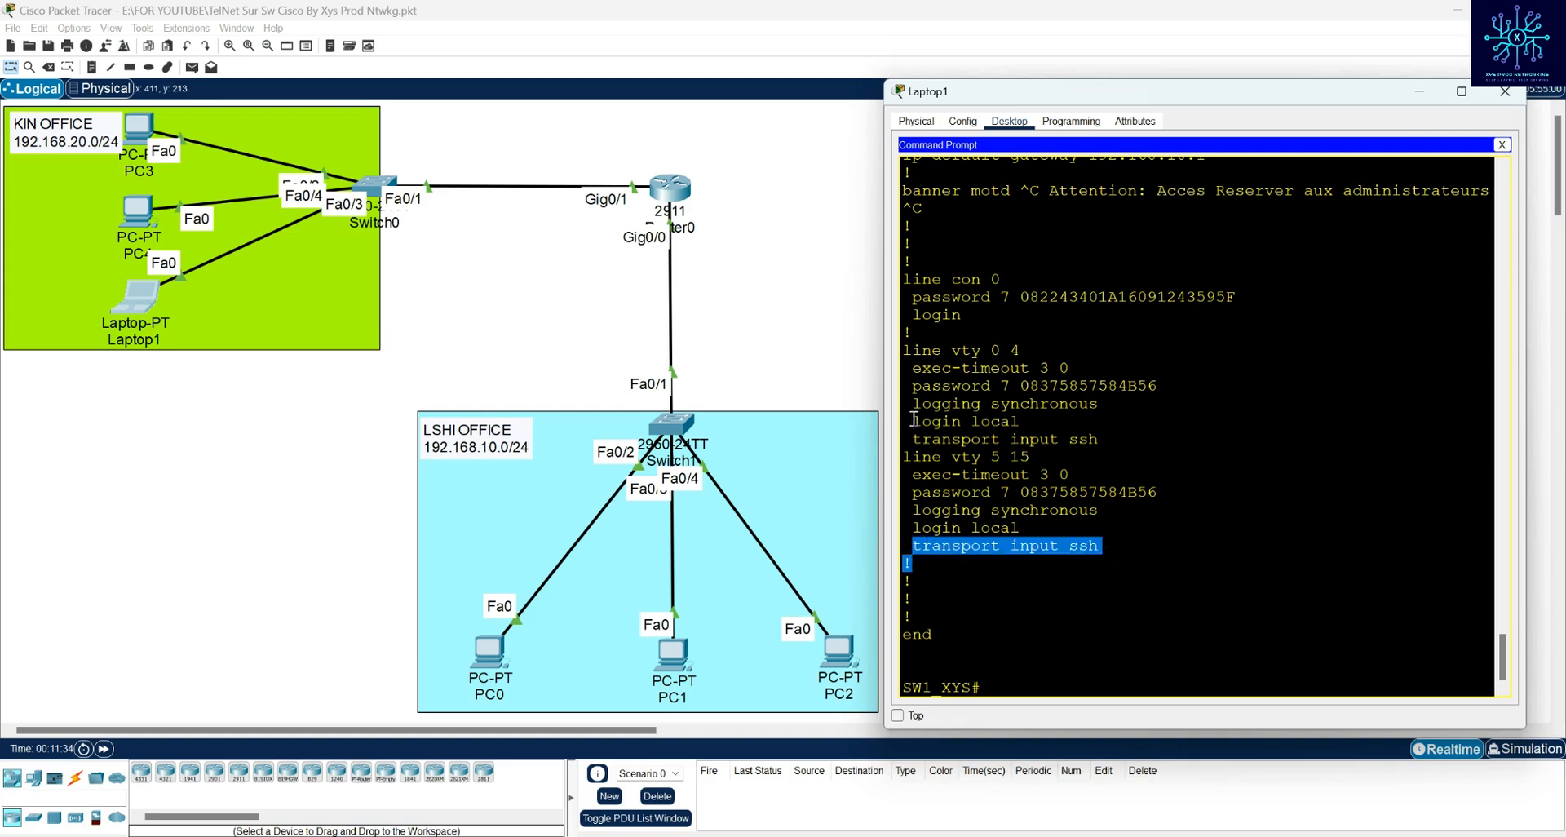
pyautogui.moveTo(913, 439); pyautogui.dragTo(1109, 443)
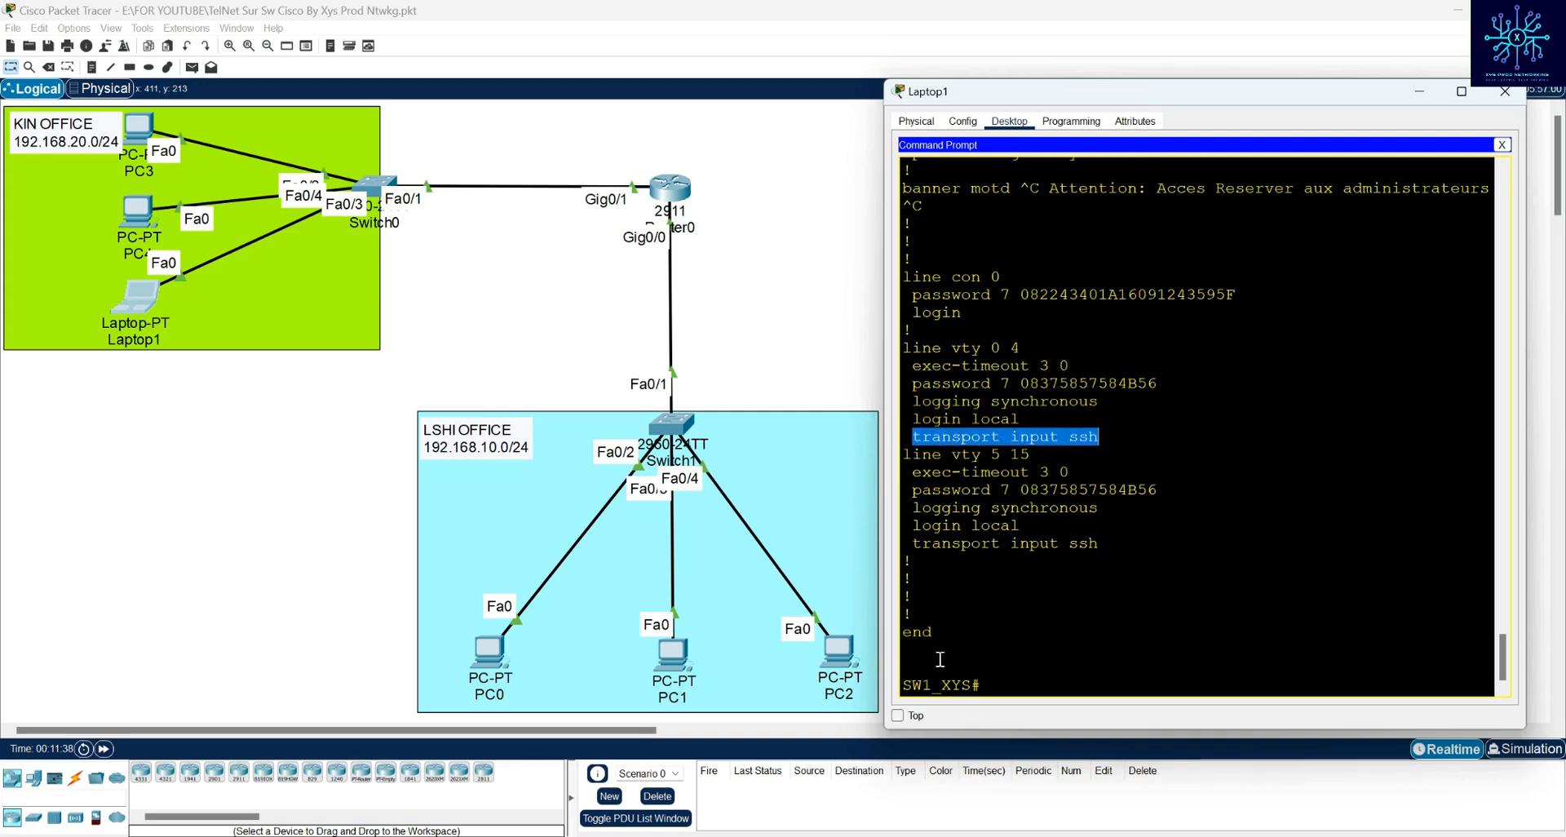
pyautogui.press('Return')
pyautogui.press('Return')
pyautogui.press('Return')
pyautogui.press('Return')
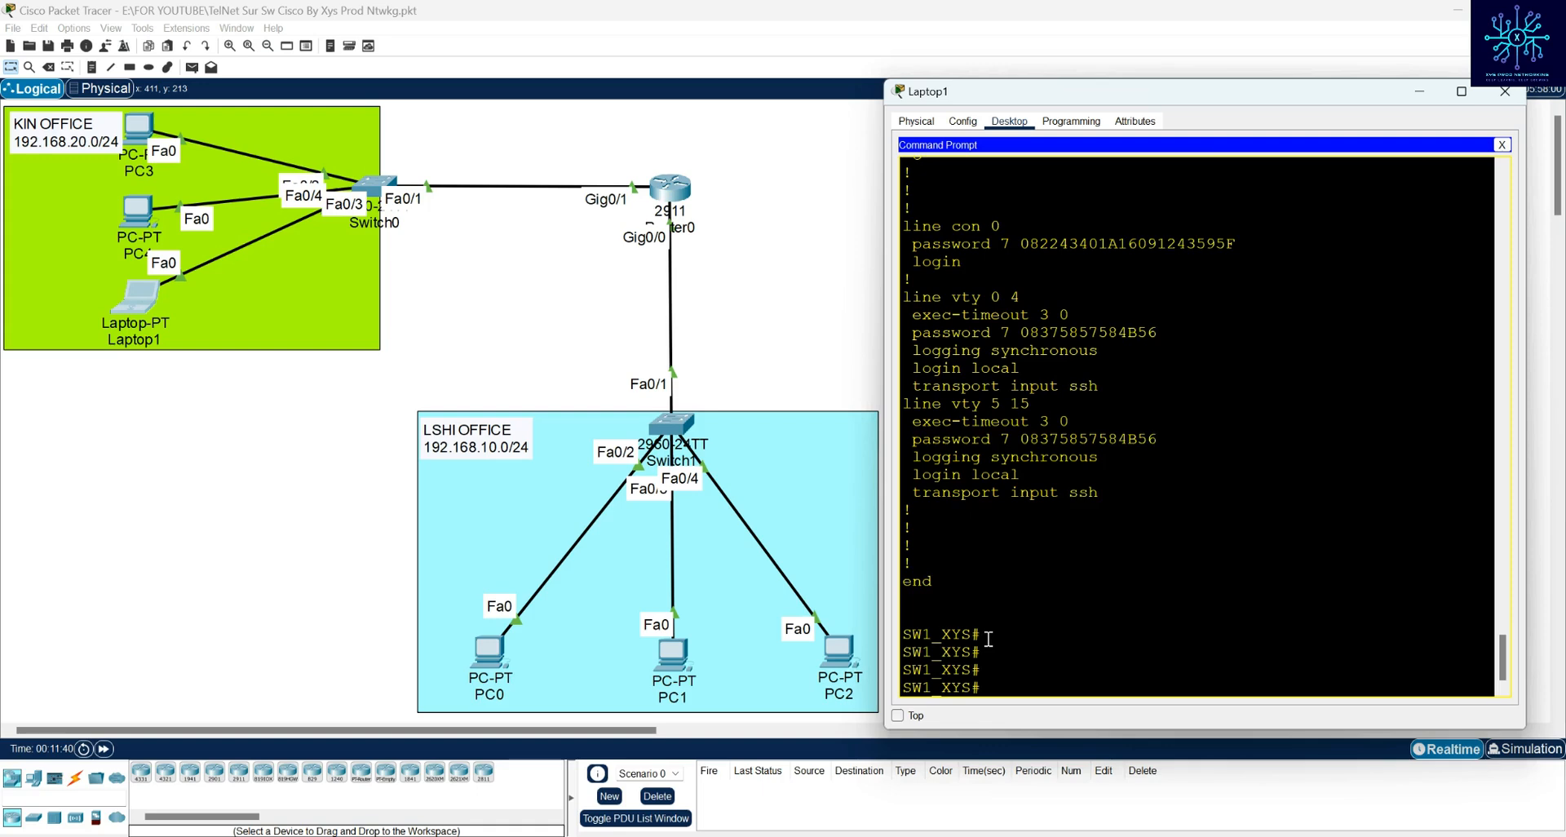